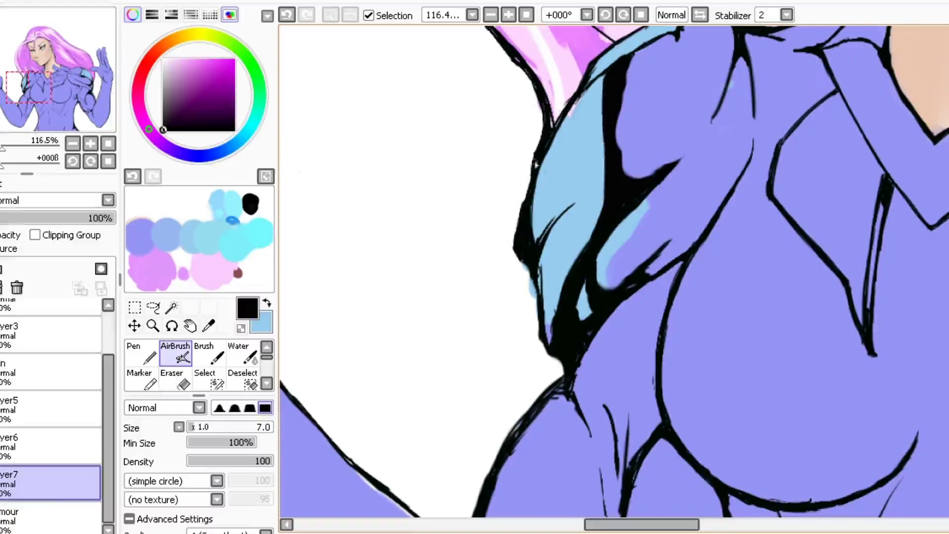
# - Thicken the outer outline of the figure's right upper arm and paint a curved black shadow stripe inside it
pyautogui.scroll(-5, 465, 265)
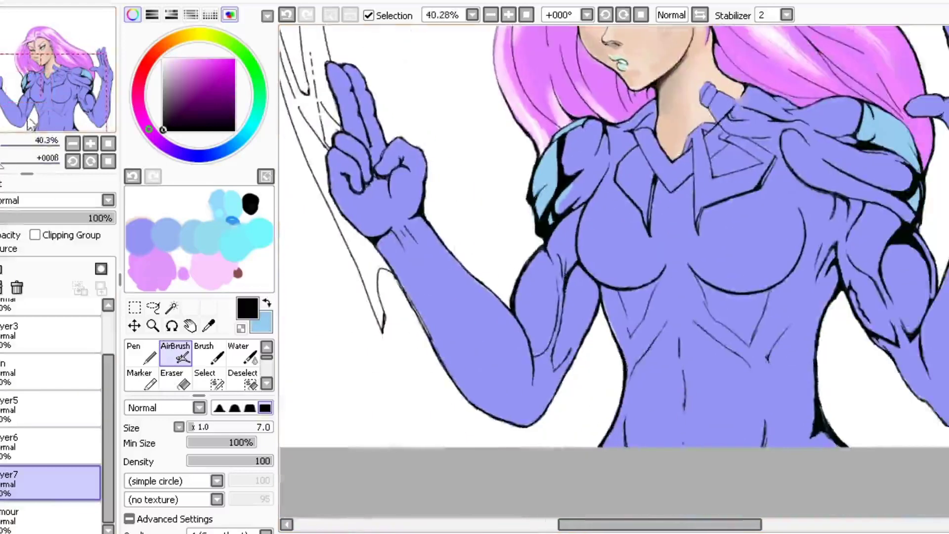
pyautogui.scroll(6, 465, 266)
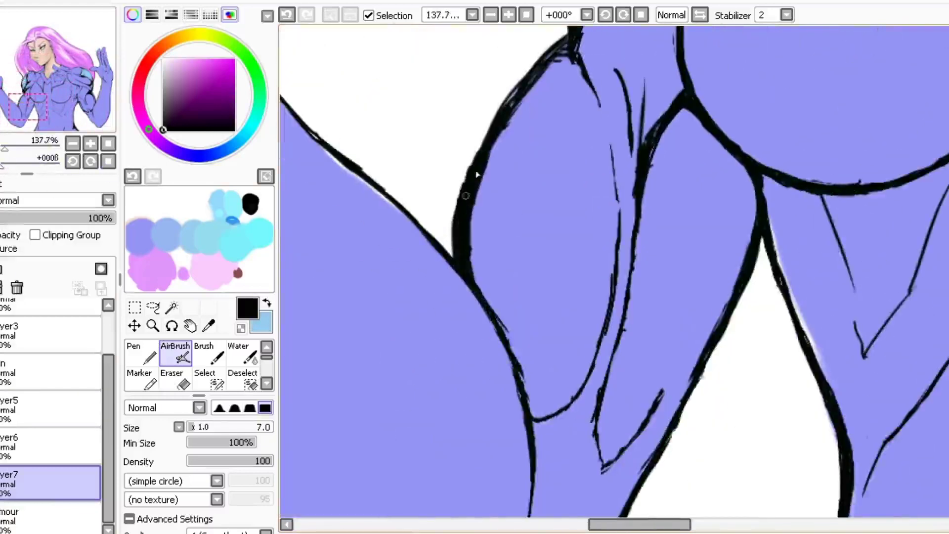
pyautogui.moveTo(566, 54); pyautogui.dragTo(498, 308)
pyautogui.click(197, 427)
pyautogui.moveTo(512, 341)
pyautogui.mouseDown()
pyautogui.moveTo(511, 239)
pyautogui.moveTo(550, 95)
pyautogui.moveTo(523, 359)
pyautogui.mouseUp()
pyautogui.click(173, 378)
pyautogui.moveTo(540, 252); pyautogui.dragTo(569, 331)
pyautogui.click(195, 428)
pyautogui.moveTo(4, 150); pyautogui.dragTo(11, 141)
# - On Layer2, thicken and clean up the outer outline of the figure's right forearm with a size 2 AirBrush
pyautogui.scroll(-3, 475, 245)
pyautogui.press('v')
pyautogui.scroll(2, 91, 423)
pyautogui.click(49, 316)
pyautogui.click(203, 426)
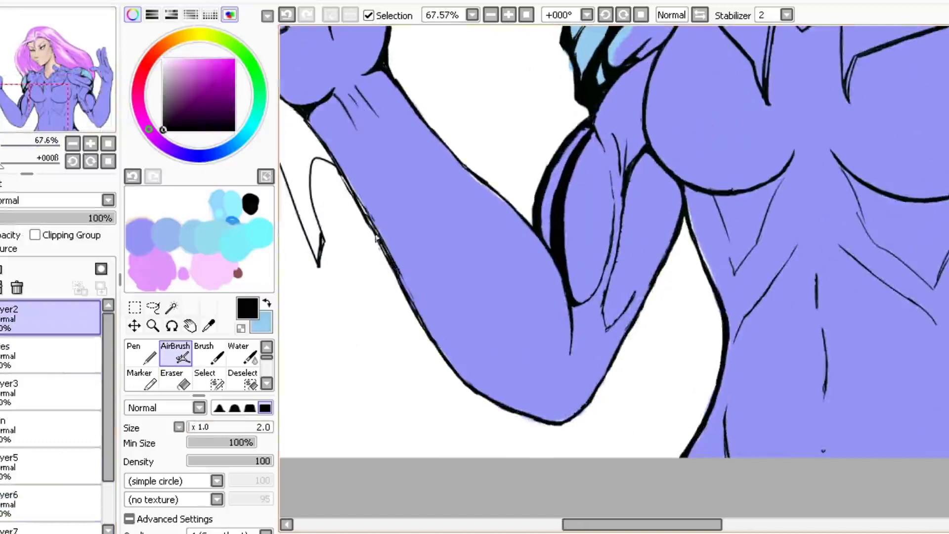
pyautogui.scroll(3, 441, 348)
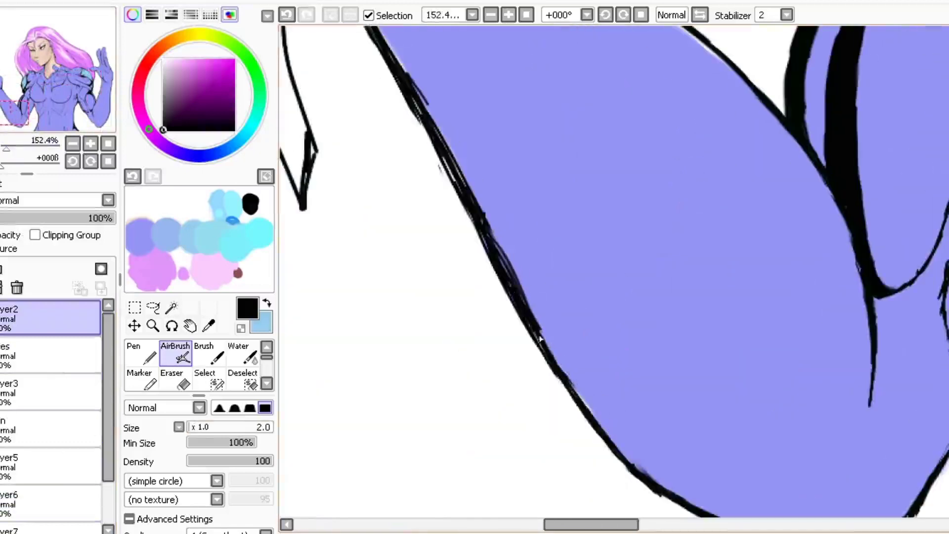
pyautogui.press('e')
pyautogui.press('v')
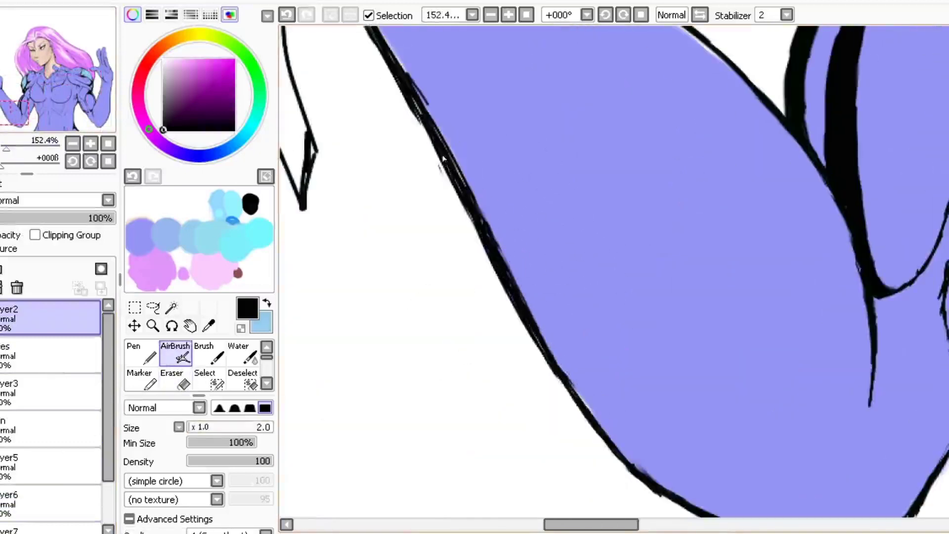
pyautogui.press('e')
# - On the Armour layer, touch up the purple fill along the right forearm's outer edge
pyautogui.scroll(-3, 437, 198)
pyautogui.scroll(-2, 49, 420)
pyautogui.click(49, 519)
pyautogui.moveTo(467, 188)
pyautogui.mouseDown()
pyautogui.moveTo(482, 207)
pyautogui.moveTo(476, 190)
pyautogui.mouseUp()
pyautogui.press('v')
# - On Layer7, paint a thick black shadow stripe down the inner side of the figure's right upper arm
pyautogui.click(50, 481)
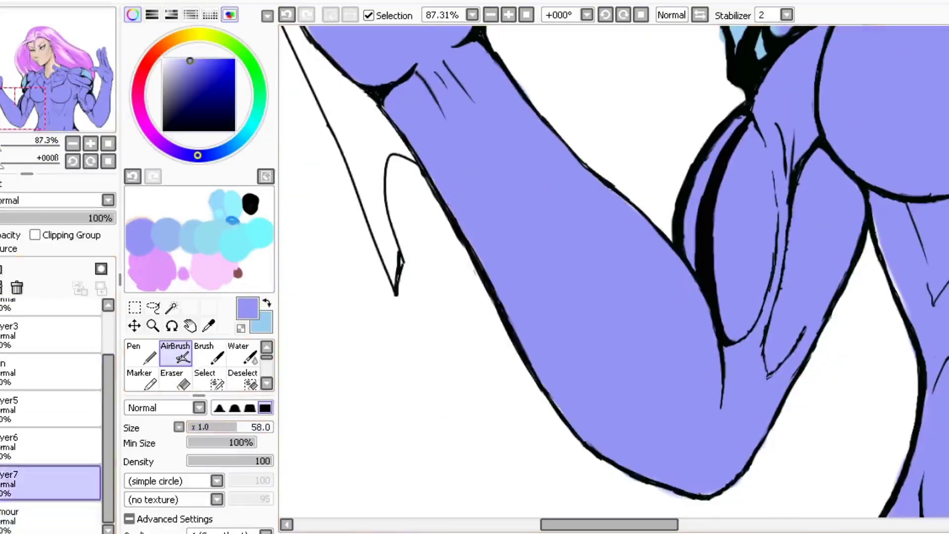
pyautogui.scroll(-2, 613, 277)
pyautogui.moveTo(244, 427); pyautogui.dragTo(212, 434)
pyautogui.scroll(2, 565, 279)
pyautogui.moveTo(544, 93)
pyautogui.mouseDown()
pyautogui.moveTo(525, 203)
pyautogui.moveTo(490, 303)
pyautogui.mouseUp()
pyautogui.moveTo(498, 270); pyautogui.dragTo(519, 186)
pyautogui.press('e')
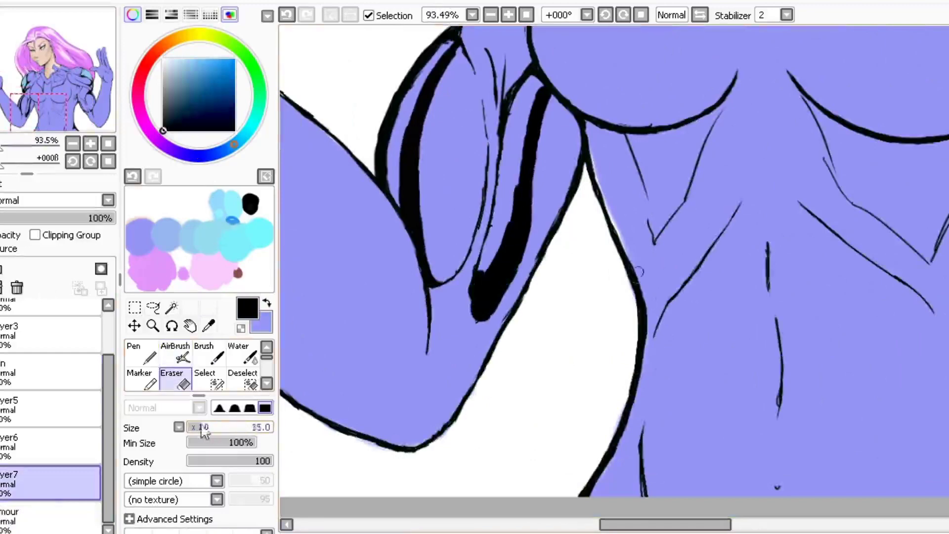
# - Paint a black shadow band down the inner side of the figure's left upper arm with a size 19 AirBrush
pyautogui.scroll(-3, 550, 74)
pyautogui.click(176, 355)
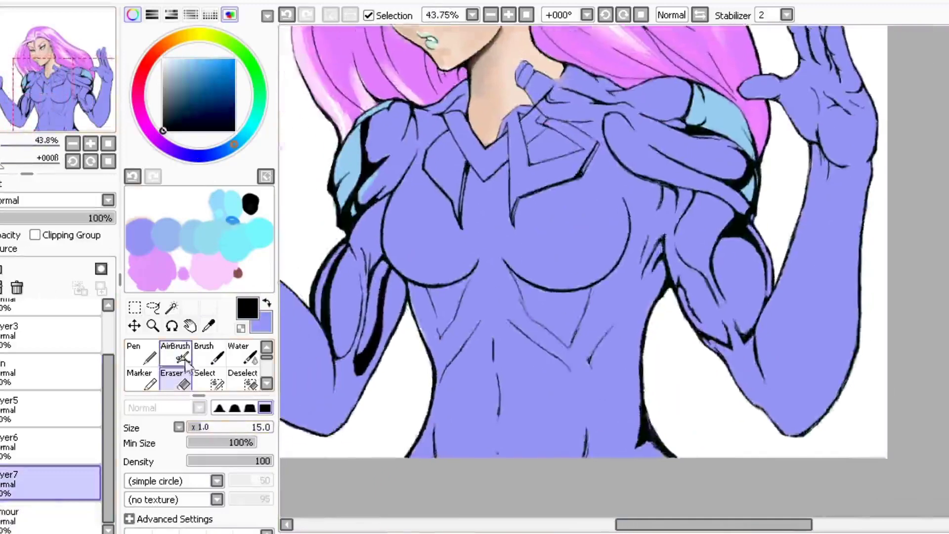
pyautogui.scroll(3, 551, 238)
pyautogui.moveTo(549, 236)
pyautogui.mouseDown()
pyautogui.moveTo(580, 273)
pyautogui.moveTo(572, 286)
pyautogui.moveTo(654, 421)
pyautogui.mouseUp()
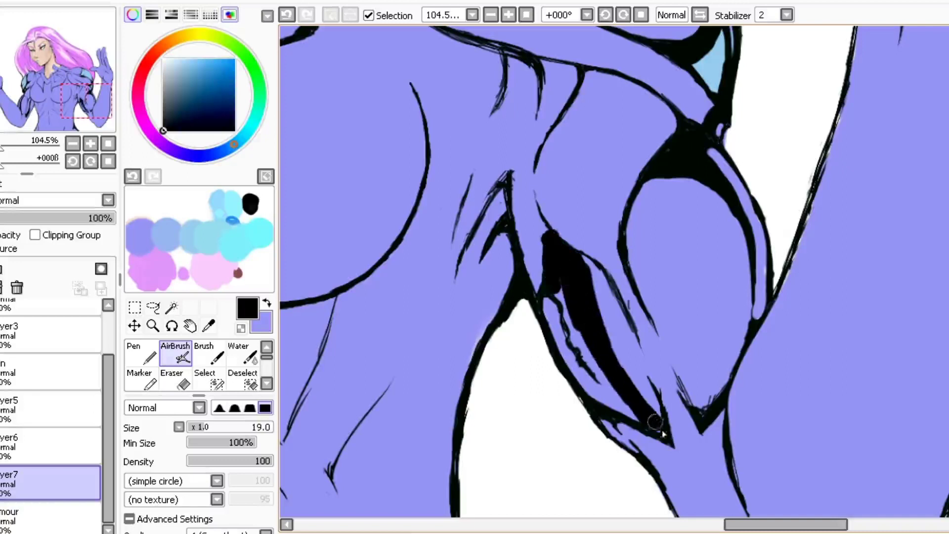
pyautogui.press('e')
# - Thicken and taper the crease lines around the figure's left armpit with a size 7 AirBrush and the Eraser
pyautogui.click(175, 354)
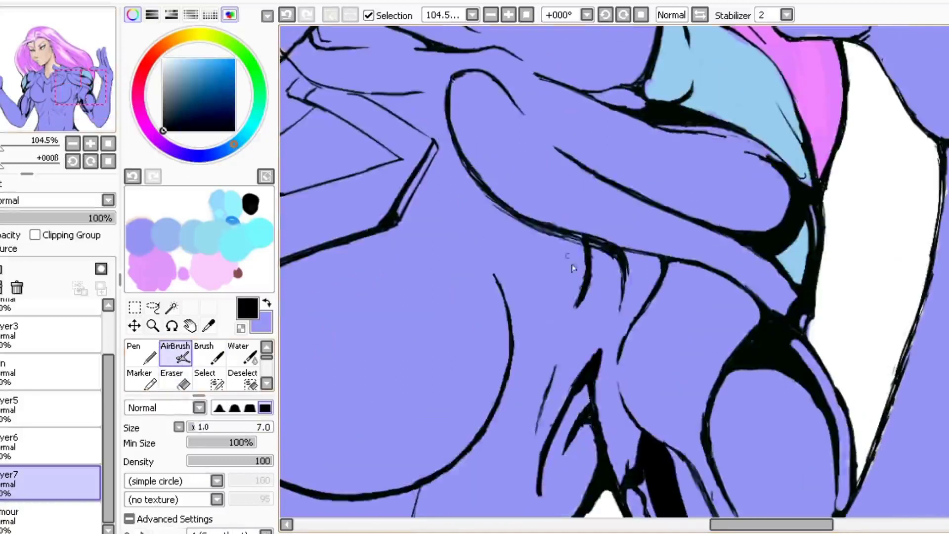
pyautogui.press('e')
pyautogui.press('e')
pyautogui.scroll(-2, 542, 277)
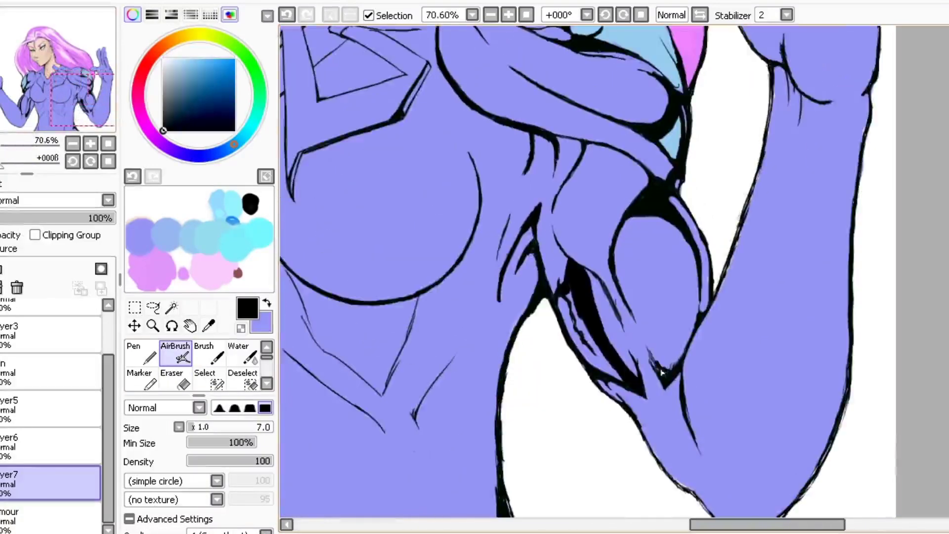
# - Fill the triangular rib panel under the figure's right breast with solid black and tidy its edges
pyautogui.scroll(-4, 671, 372)
pyautogui.scroll(1, 396, 292)
pyautogui.scroll(2, 774, 482)
pyautogui.click(198, 427)
pyautogui.scroll(3, 300, 205)
pyautogui.moveTo(517, 240)
pyautogui.mouseDown()
pyautogui.moveTo(543, 297)
pyautogui.moveTo(557, 402)
pyautogui.moveTo(526, 334)
pyautogui.moveTo(544, 386)
pyautogui.moveTo(574, 270)
pyautogui.moveTo(618, 290)
pyautogui.moveTo(614, 248)
pyautogui.moveTo(637, 223)
pyautogui.moveTo(621, 223)
pyautogui.moveTo(622, 279)
pyautogui.moveTo(707, 348)
pyautogui.moveTo(749, 227)
pyautogui.mouseUp()
pyautogui.press('e')
pyautogui.press('e')
# - Outline the matching triangular rib panel under the figure's left breast in thick black with a size 17 AirBrush
pyautogui.press(']')
pyautogui.press(']')
pyautogui.press(']')
pyautogui.press(']')
pyautogui.press(']')
pyautogui.press(']')
pyautogui.press('[')
pyautogui.press('[')
pyautogui.press('[')
pyautogui.press('[')
pyautogui.press('[')
pyautogui.scroll(-2, 637, 222)
pyautogui.hscroll(3, 622, 224)
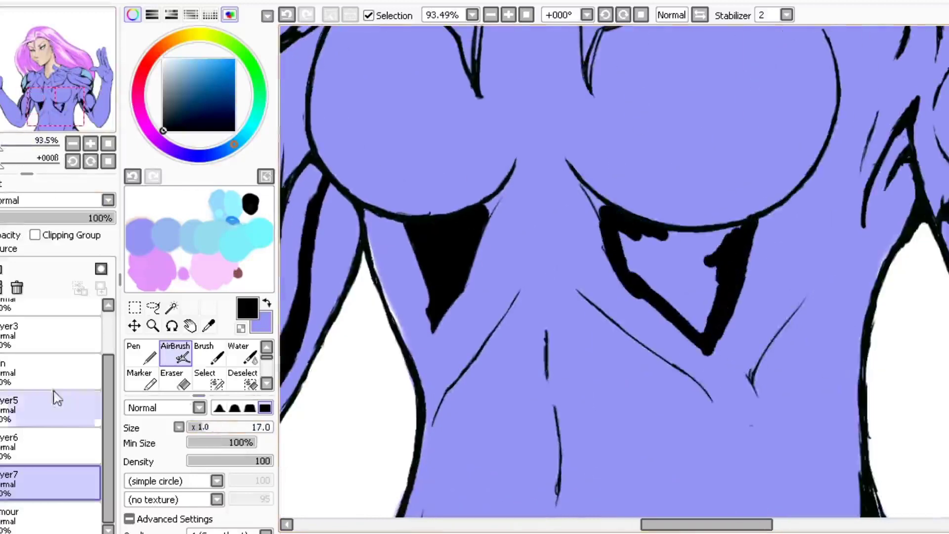
# - Fill the inside of the outlined rib panel under the left breast with solid black
pyautogui.scroll(2, 657, 218)
pyautogui.press('e')
pyautogui.press('v')
pyautogui.moveTo(602, 321)
pyautogui.mouseDown()
pyautogui.moveTo(572, 447)
pyautogui.moveTo(587, 305)
pyautogui.moveTo(625, 360)
pyautogui.mouseUp()
pyautogui.moveTo(393, 336)
pyautogui.mouseDown()
pyautogui.moveTo(387, 259)
pyautogui.moveTo(383, 316)
pyautogui.mouseUp()
pyautogui.press('e')
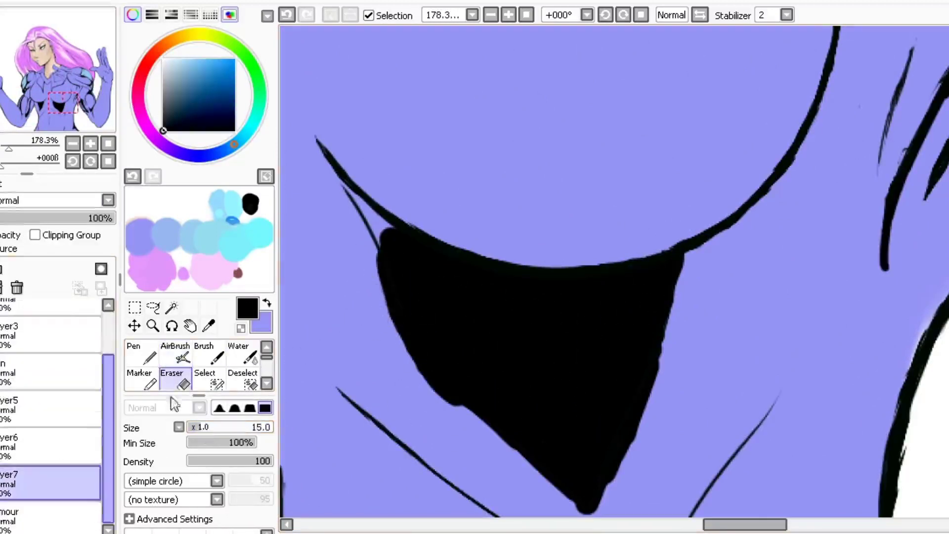
# - Smooth the left rib panel's edges with the Eraser and a size 26 AirBrush, refining its upper corner at size 4
pyautogui.moveTo(42, 111); pyautogui.dragTo(40, 115)
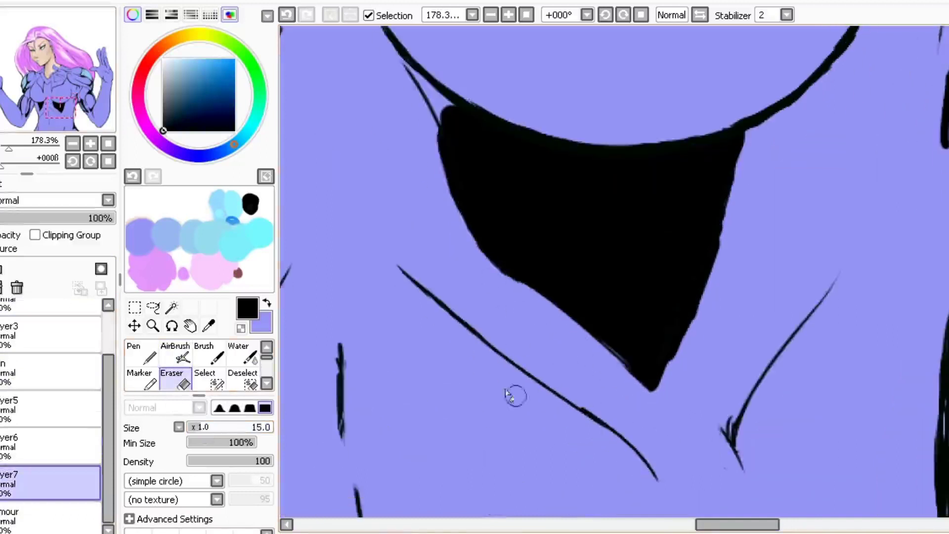
pyautogui.press('v')
pyautogui.moveTo(581, 327); pyautogui.dragTo(632, 368)
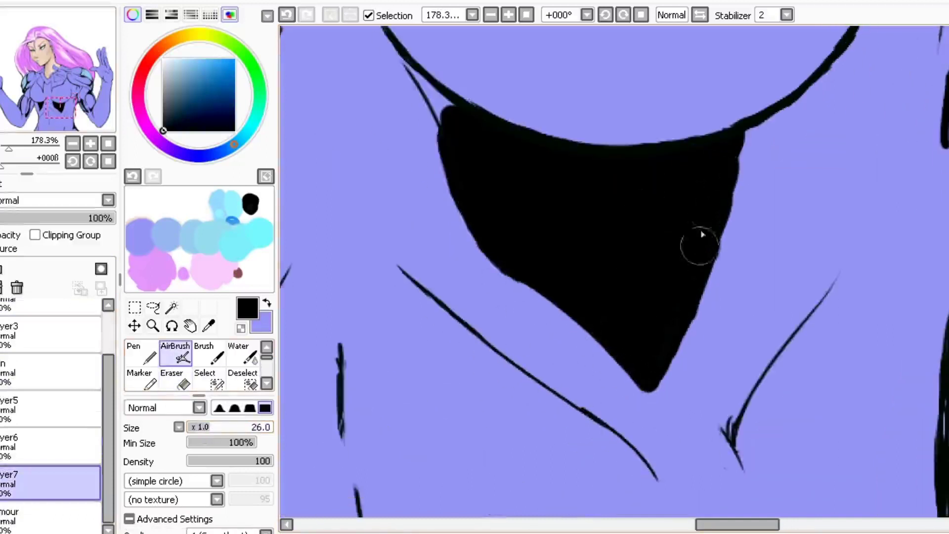
pyautogui.press('e')
pyautogui.press('v')
pyautogui.click(196, 430)
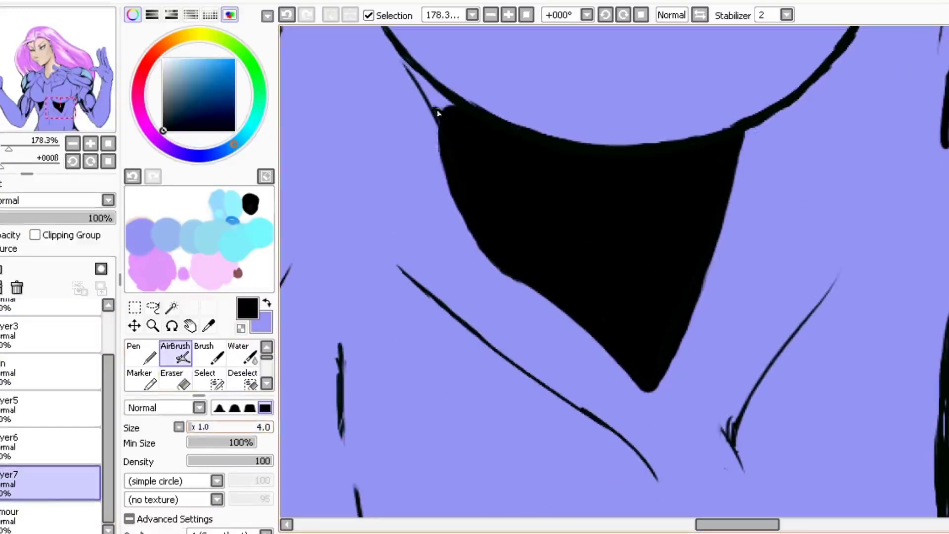
# - Paint a broad black crescent shadow along the outer side of the right breast with a size 36 AirBrush
pyautogui.moveTo(730, 525); pyautogui.dragTo(694, 525)
pyautogui.scroll(-6, 539, 129)
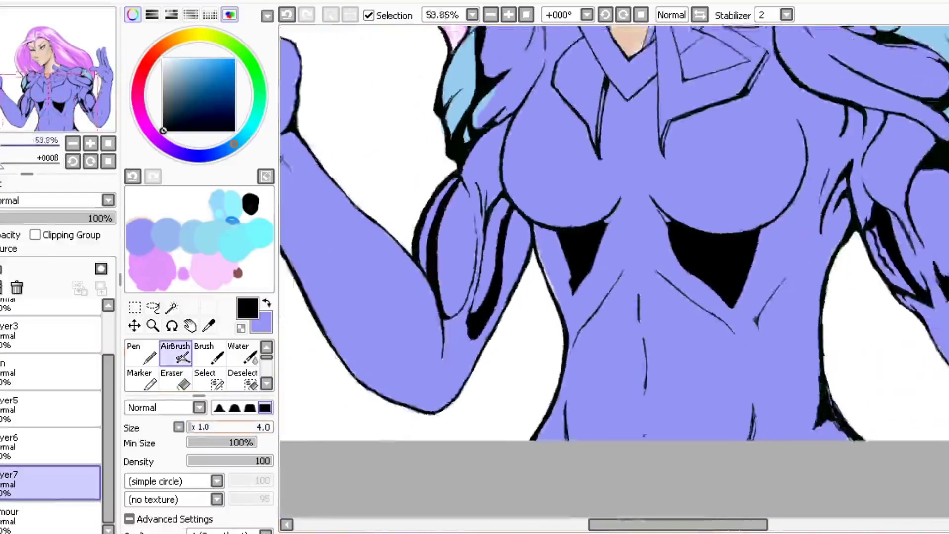
pyautogui.moveTo(206, 433); pyautogui.dragTo(271, 433)
pyautogui.moveTo(576, 286)
pyautogui.mouseDown()
pyautogui.moveTo(574, 346)
pyautogui.moveTo(571, 338)
pyautogui.mouseUp()
pyautogui.moveTo(576, 282); pyautogui.dragTo(582, 342)
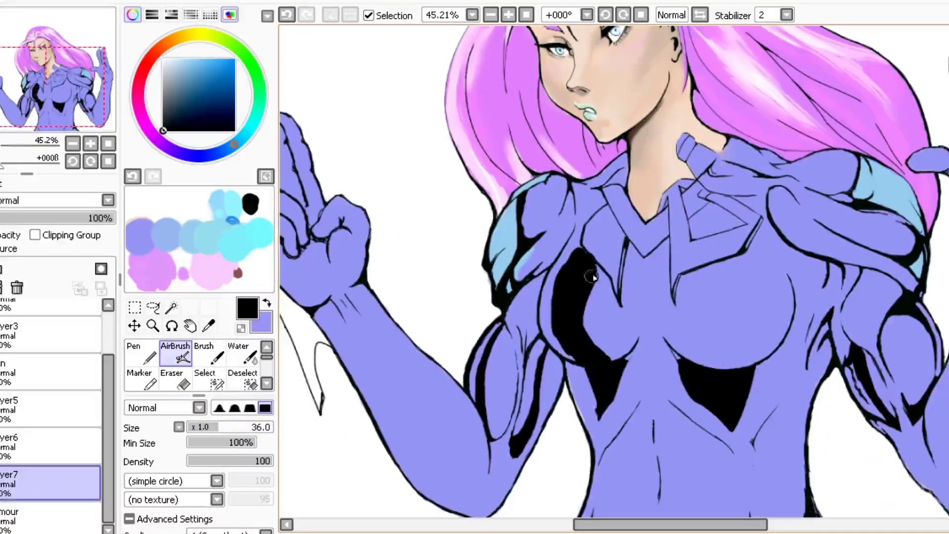
# - Refine the right breast crescent by erasing along the outline at size 2 and smoothing its edge with a size 34 AirBrush
pyautogui.scroll(2, 615, 356)
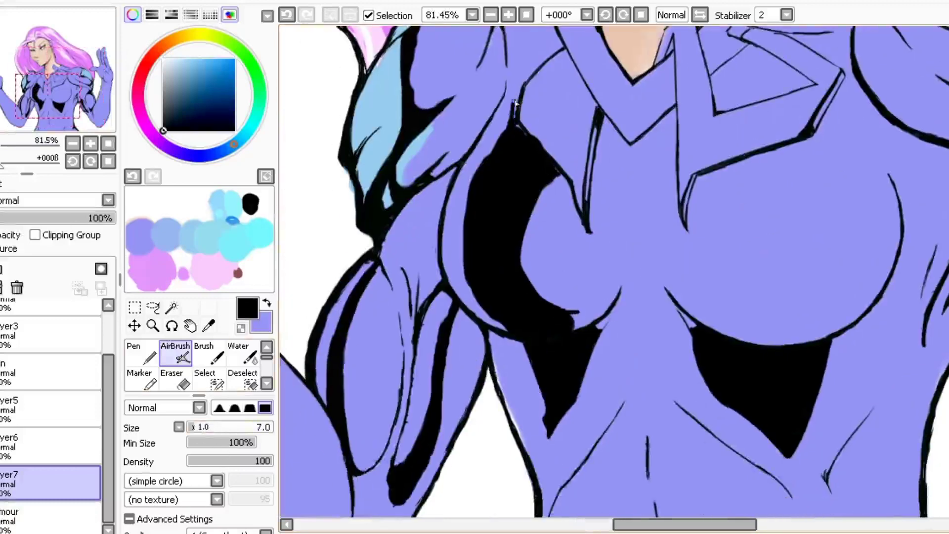
pyautogui.press('e')
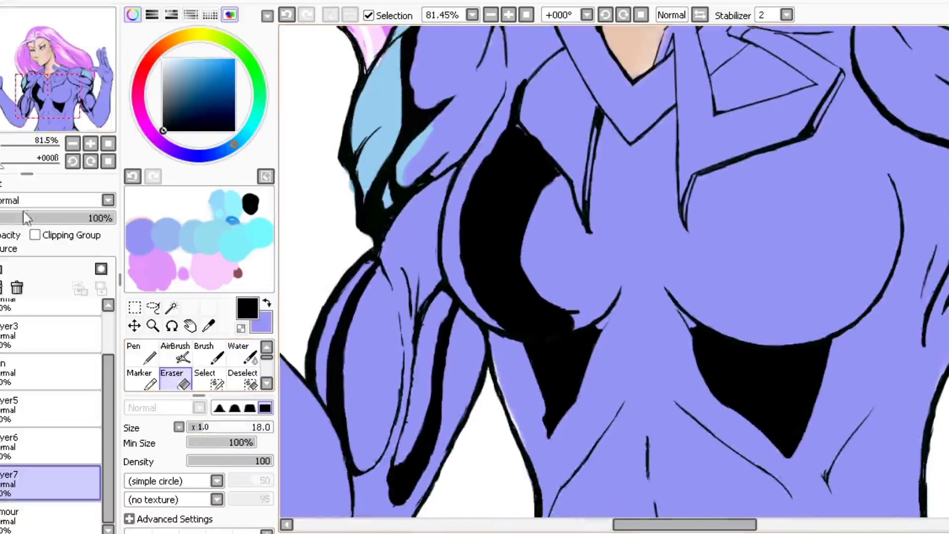
pyautogui.scroll(4, 494, 321)
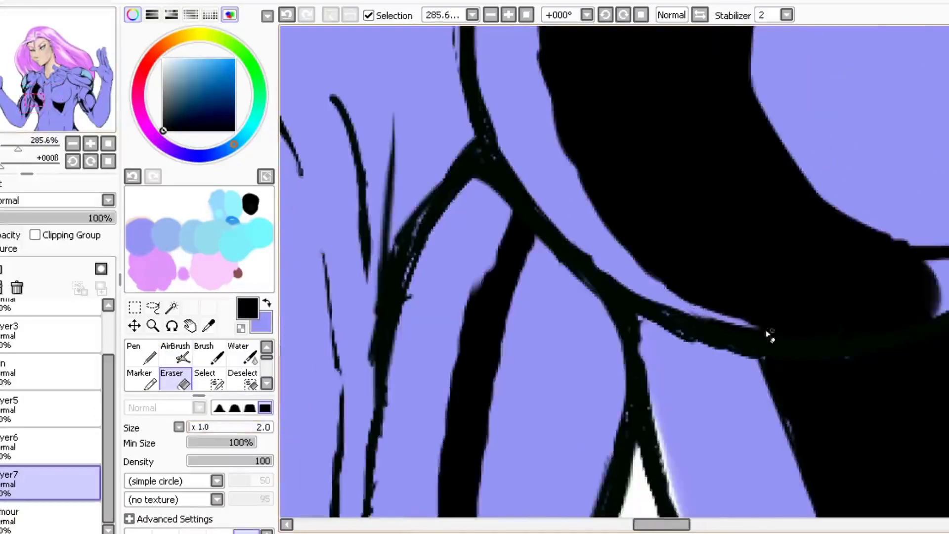
pyautogui.press('e')
pyautogui.moveTo(623, 254); pyautogui.dragTo(678, 239)
pyautogui.moveTo(589, 57); pyautogui.dragTo(589, 332)
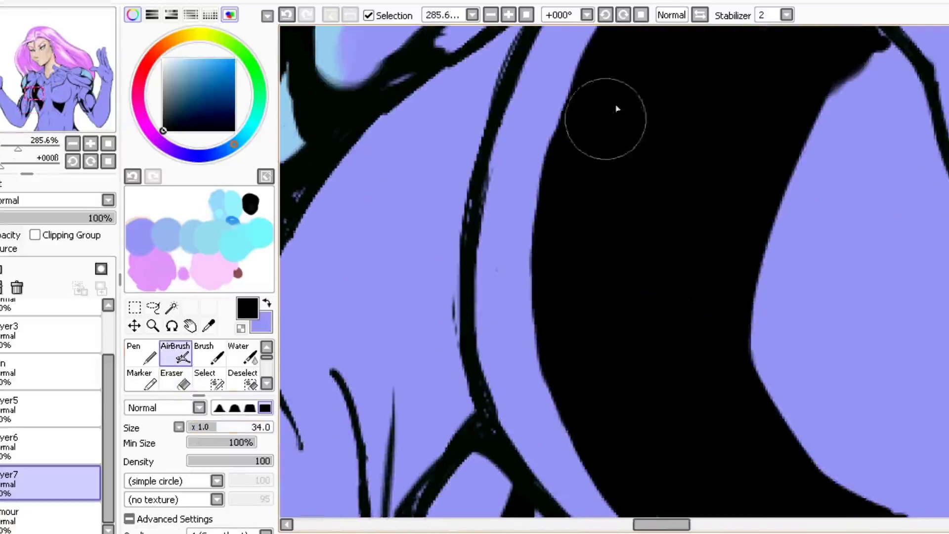
# - Clean up the upper end of the right breast crescent and extend it into a point along the chest panel line
pyautogui.scroll(-3, 557, 254)
pyautogui.scroll(3, 590, 207)
pyautogui.press('e')
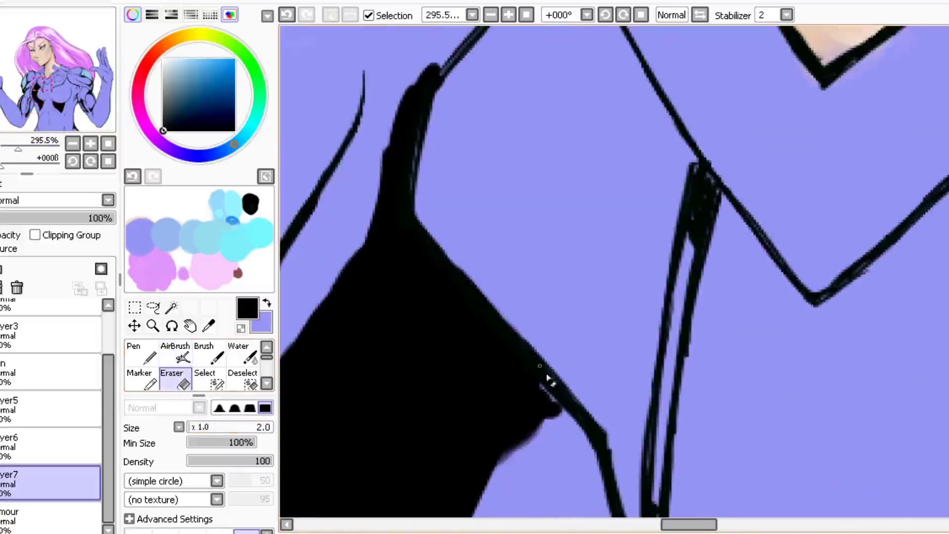
pyautogui.press('e')
pyautogui.scroll(-4, 395, 344)
pyautogui.scroll(3, 395, 344)
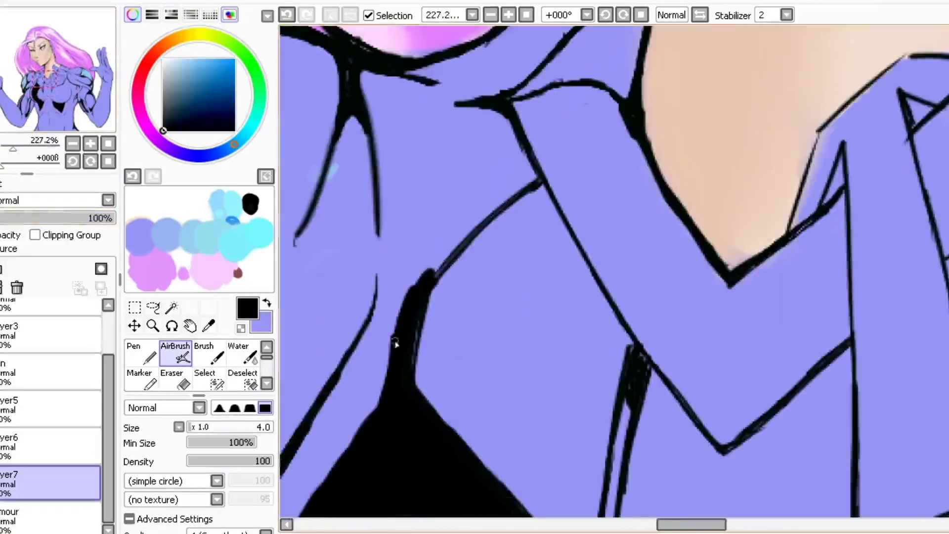
# - Fill the strip between the collar and right shoulder with black and taper the crescent's lower tip
pyautogui.moveTo(457, 197)
pyautogui.mouseDown()
pyautogui.moveTo(475, 148)
pyautogui.moveTo(435, 257)
pyautogui.moveTo(524, 163)
pyautogui.moveTo(447, 188)
pyautogui.mouseUp()
pyautogui.moveTo(14, 149); pyautogui.dragTo(12, 154)
pyautogui.scroll(-4, 647, 383)
pyautogui.scroll(3, 648, 383)
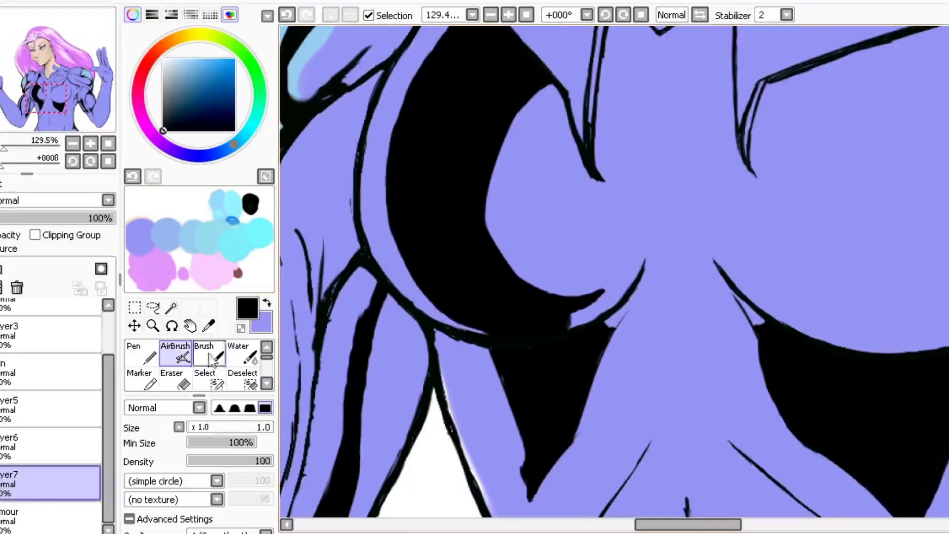
pyautogui.scroll(-2, 722, 316)
pyautogui.hotkey('ctrl', 'z')
# - Paint a broad black crescent shadow on the left breast, from the collar flap down to the rib panel
pyautogui.moveTo(692, 156)
pyautogui.mouseDown()
pyautogui.moveTo(741, 296)
pyautogui.moveTo(728, 323)
pyautogui.mouseUp()
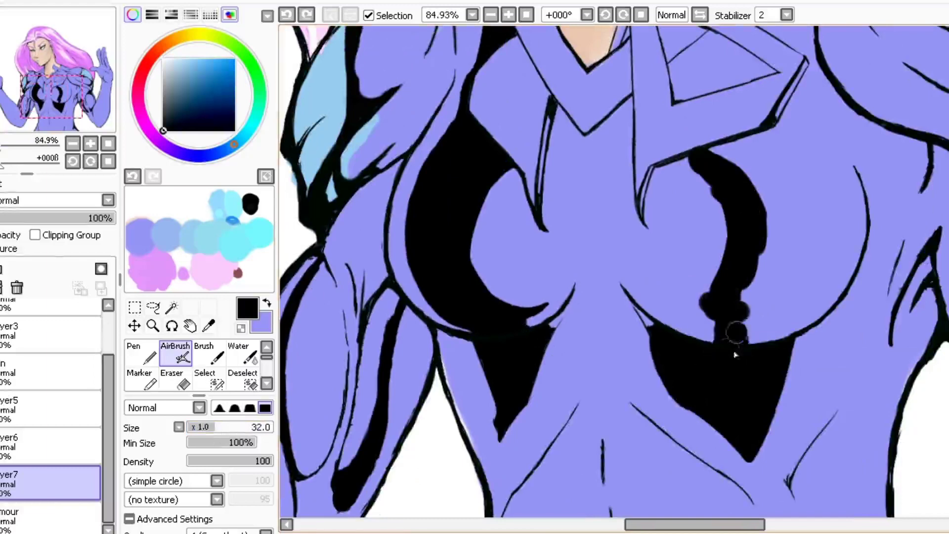
pyautogui.moveTo(709, 348)
pyautogui.mouseDown()
pyautogui.moveTo(765, 303)
pyautogui.moveTo(763, 316)
pyautogui.moveTo(759, 272)
pyautogui.moveTo(719, 165)
pyautogui.moveTo(769, 189)
pyautogui.moveTo(776, 305)
pyautogui.moveTo(805, 217)
pyautogui.mouseUp()
pyautogui.moveTo(232, 435); pyautogui.dragTo(245, 427)
pyautogui.moveTo(783, 192)
pyautogui.mouseDown()
pyautogui.moveTo(805, 254)
pyautogui.moveTo(799, 194)
pyautogui.moveTo(779, 183)
pyautogui.moveTo(767, 153)
pyautogui.moveTo(807, 185)
pyautogui.mouseUp()
pyautogui.press('[')
pyautogui.scroll(-2, 807, 184)
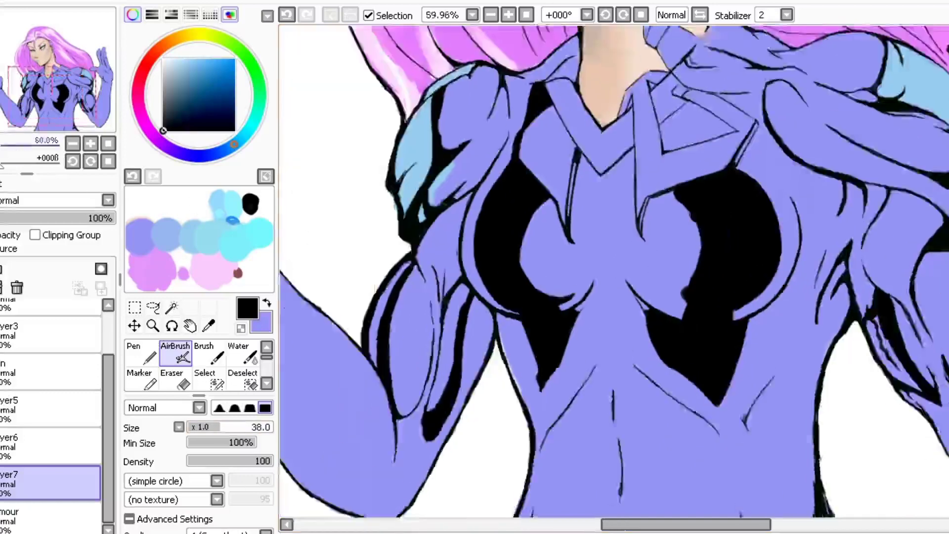
pyautogui.scroll(2, 593, 148)
pyautogui.scroll(4, 663, 195)
pyautogui.moveTo(643, 218)
pyautogui.mouseDown()
pyautogui.moveTo(662, 195)
pyautogui.moveTo(691, 107)
pyautogui.mouseUp()
pyautogui.scroll(-3, 691, 106)
pyautogui.hotkey('ctrl', 'z')
pyautogui.press('[')
pyautogui.hotkey('ctrl', 'z')
pyautogui.moveTo(574, 217)
pyautogui.mouseDown()
pyautogui.moveTo(561, 287)
pyautogui.moveTo(586, 184)
pyautogui.mouseUp()
pyautogui.hotkey('ctrl', 'z')
# - Paint a tapered black spike from the left breast crescent up along the collar flap's edge with a size 4 AirBrush
pyautogui.press('[')
pyautogui.press('[')
pyautogui.press('[')
pyautogui.press('[')
pyautogui.press('[')
pyautogui.scroll(4, 567, 222)
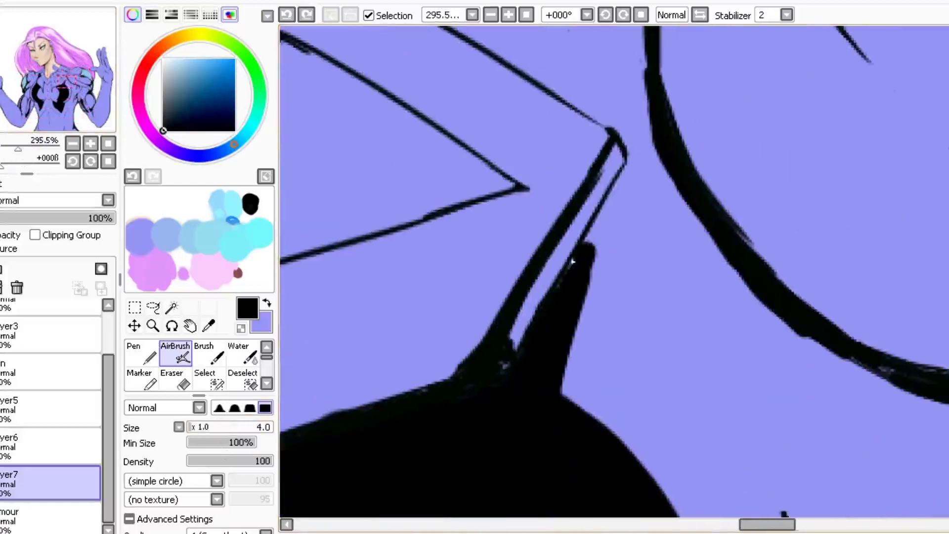
pyautogui.moveTo(562, 298)
pyautogui.mouseDown()
pyautogui.moveTo(621, 185)
pyautogui.moveTo(574, 336)
pyautogui.mouseUp()
pyautogui.scroll(-7, 573, 336)
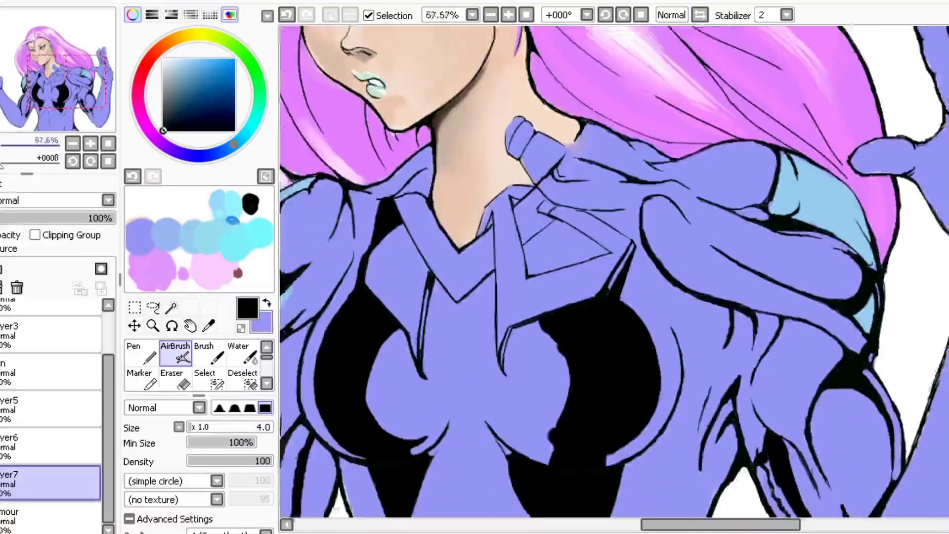
# - Add a black wedge to the crease above the collar flap, beside the left shoulder, with the size 4 AirBrush
pyautogui.scroll(-1, 573, 336)
pyautogui.scroll(7, 591, 254)
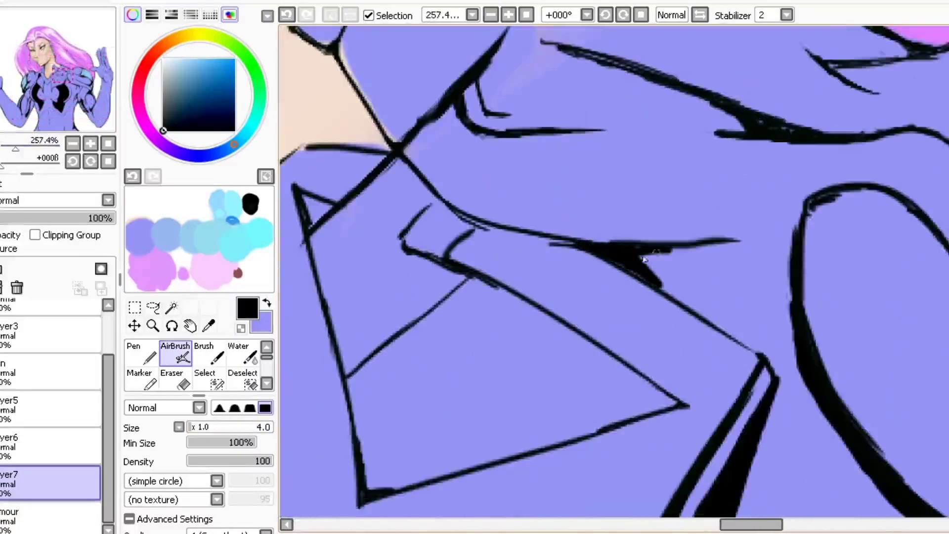
pyautogui.scroll(-9, 583, 296)
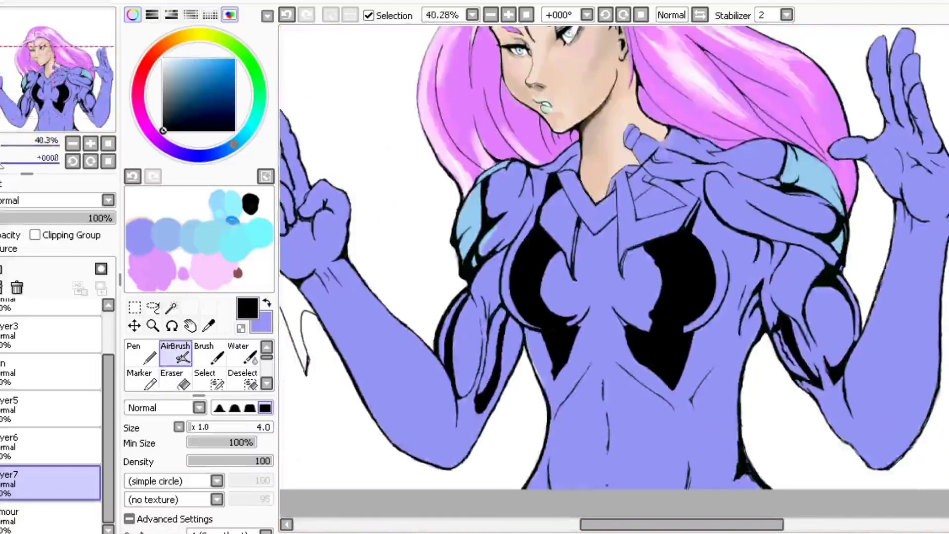
pyautogui.scroll(5, 479, 196)
pyautogui.press('n')
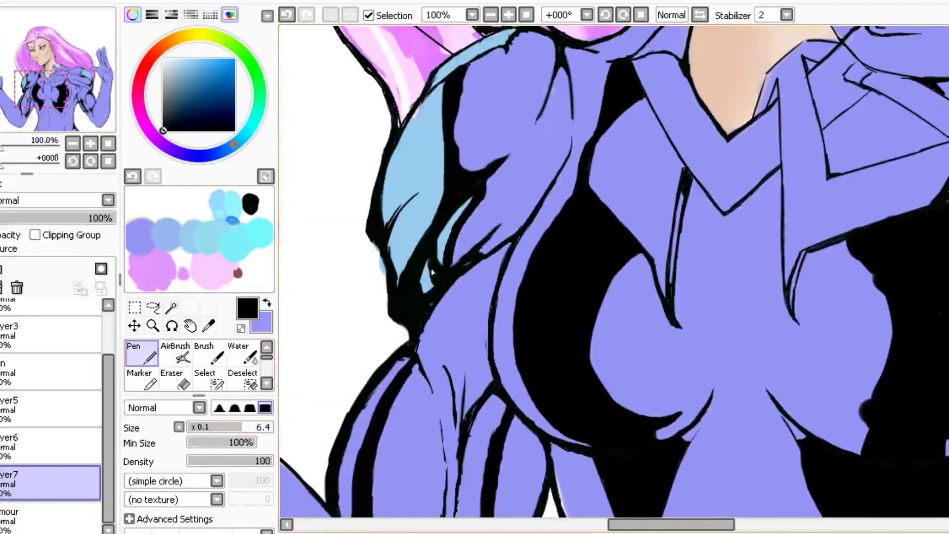
pyautogui.scroll(-3, 431, 270)
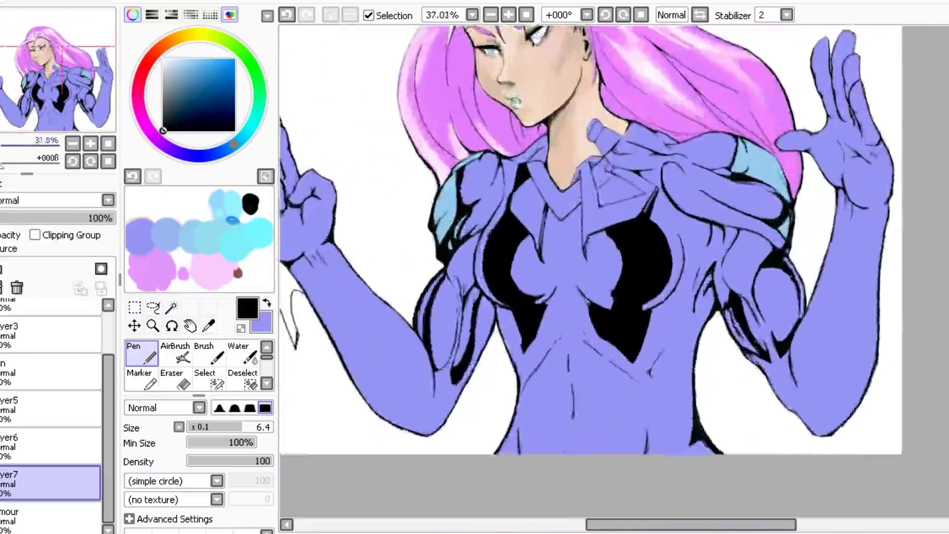
# - Dab black dots of varied sizes along the inner edge of the left breast's crescent shadow with the AirBrush
pyautogui.scroll(5, 607, 323)
pyautogui.press('v')
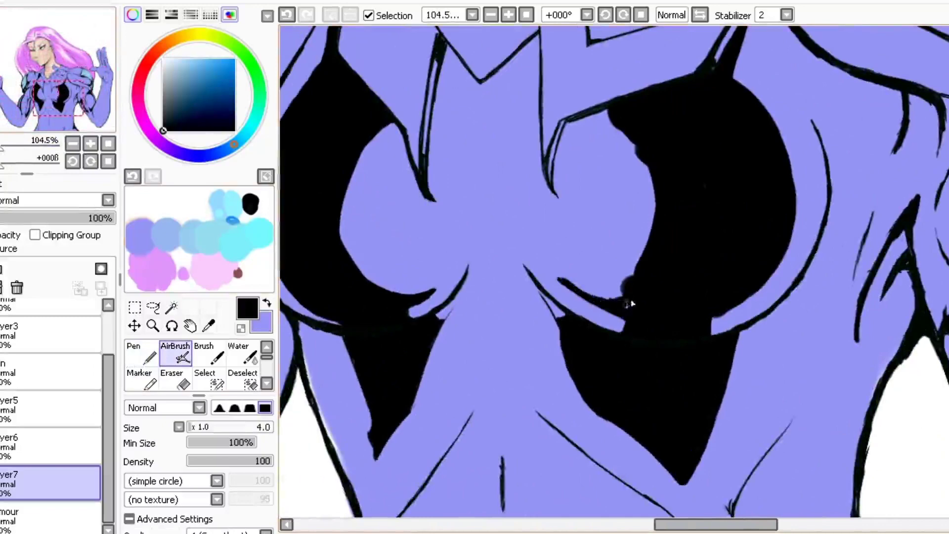
pyautogui.scroll(-2, 631, 304)
pyautogui.scroll(3, 631, 303)
pyautogui.moveTo(596, 316); pyautogui.dragTo(623, 276)
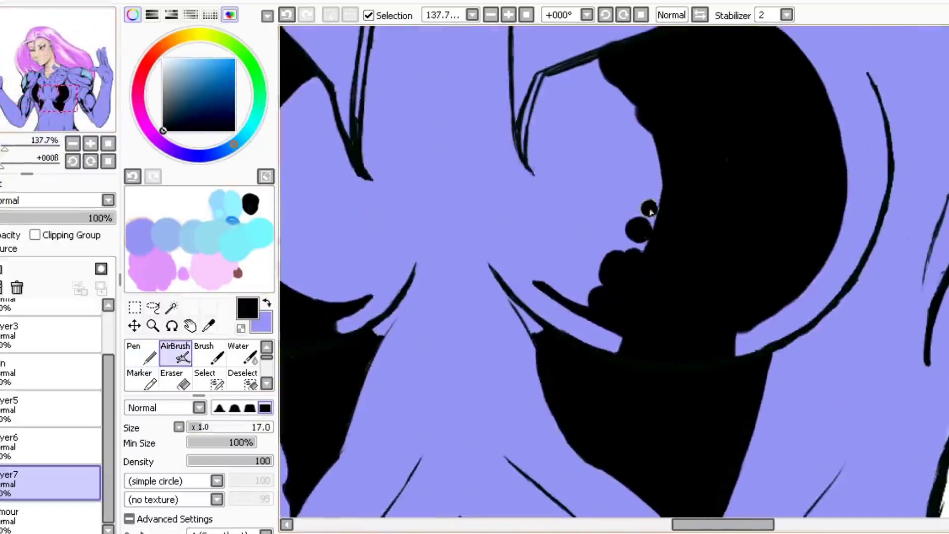
pyautogui.scroll(-3, 379, 345)
pyautogui.scroll(3, 680, 279)
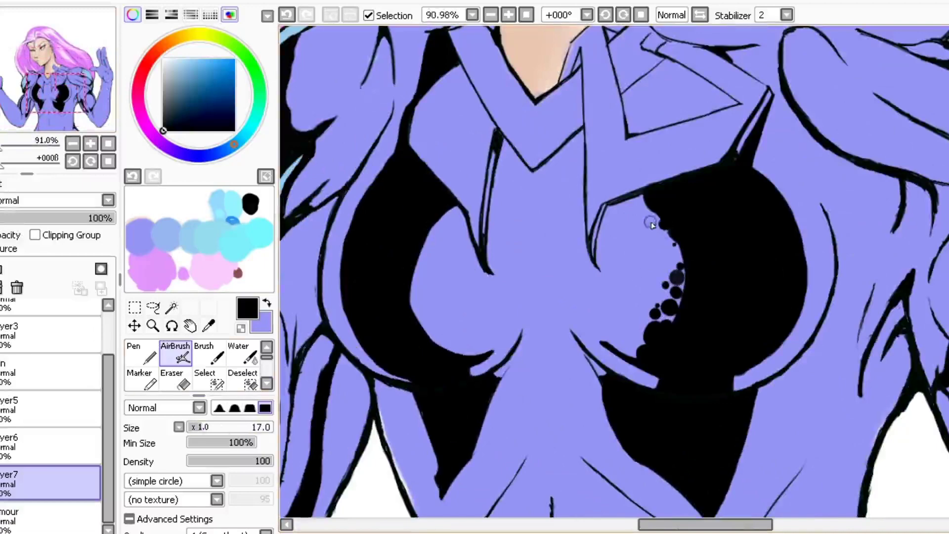
pyautogui.scroll(-3, 344, 369)
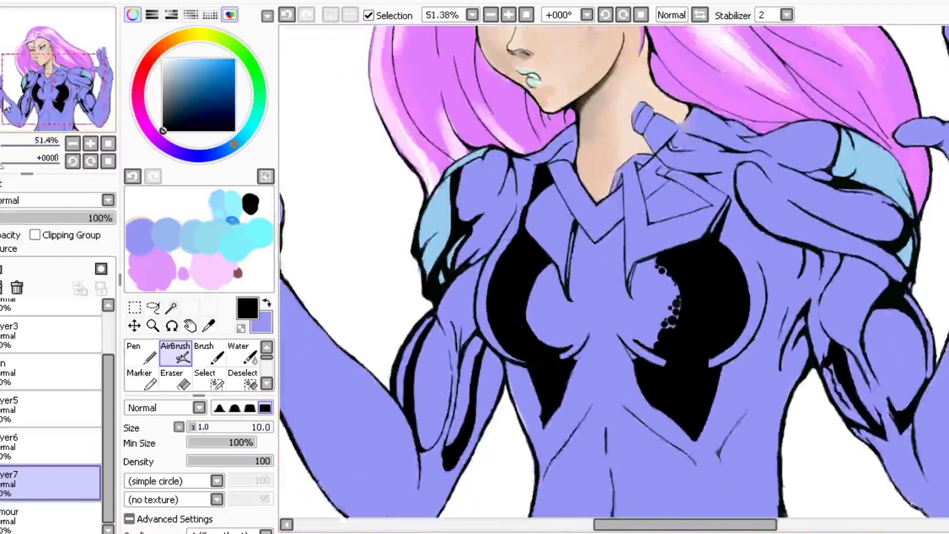
# - Dab matching black dots of varied sizes along the inner edge of the right breast's crescent shadow
pyautogui.scroll(4, 492, 226)
pyautogui.moveTo(492, 226); pyautogui.dragTo(514, 274)
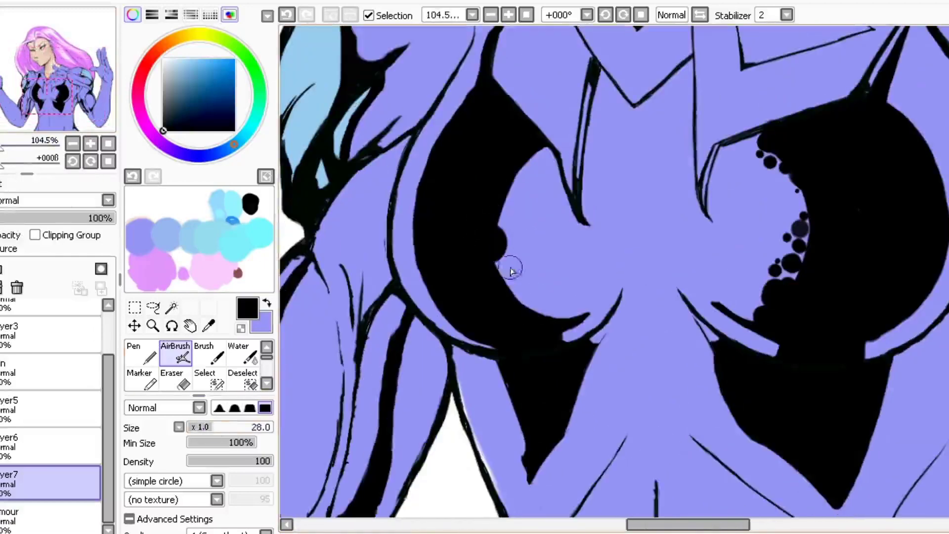
pyautogui.click(514, 286)
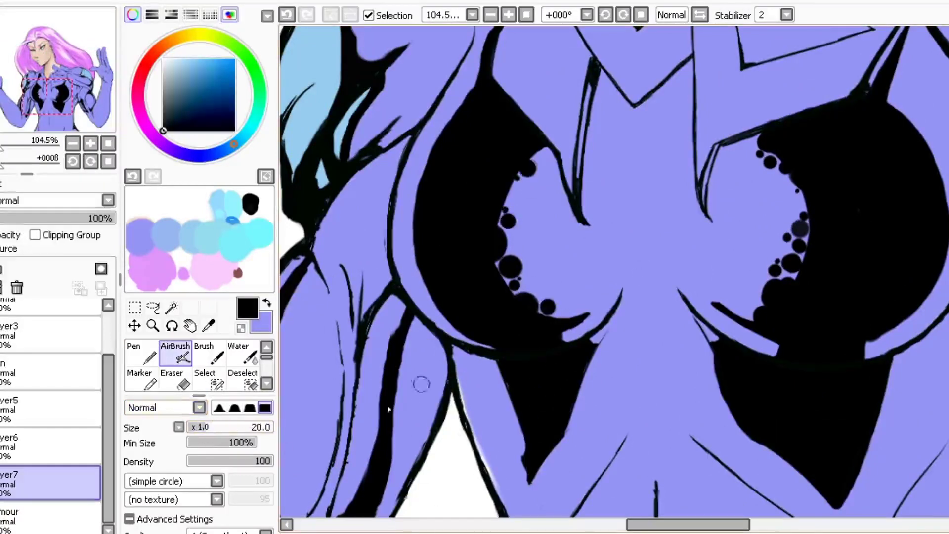
pyautogui.scroll(-4, 527, 198)
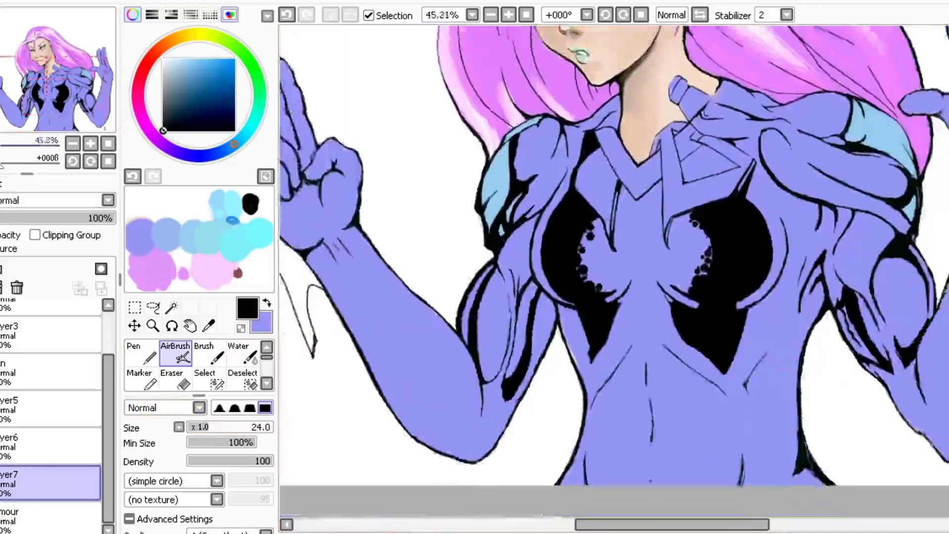
pyautogui.scroll(3, 526, 198)
pyautogui.scroll(1, 600, 265)
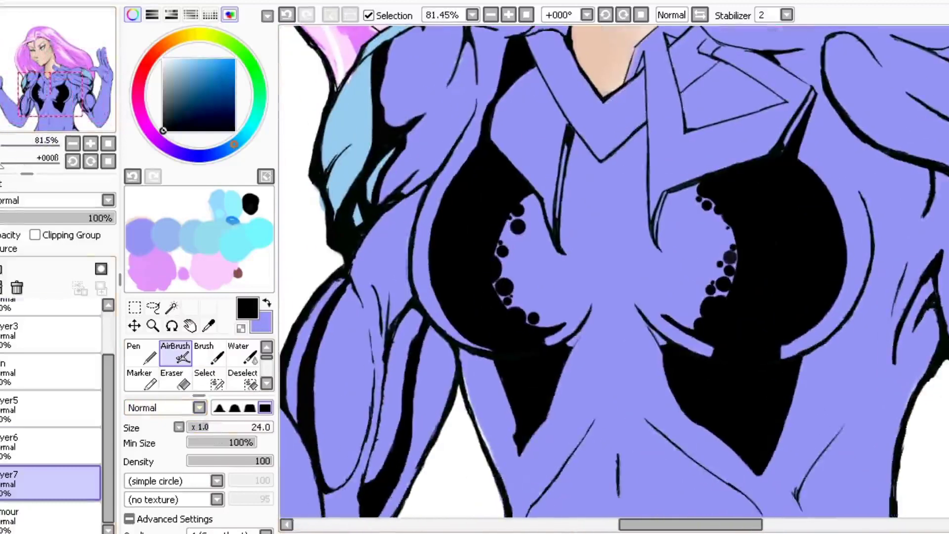
# - Create a new layer and paint a large solid cyan circle in the centre of the chest
pyautogui.hotkey('ctrl', 'shift', 'n')
pyautogui.rightClick(260, 233)
pyautogui.click(202, 428)
pyautogui.moveTo(611, 253); pyautogui.dragTo(611, 253)
pyautogui.moveTo(213, 428); pyautogui.dragTo(225, 426)
pyautogui.scroll(3, 642, 289)
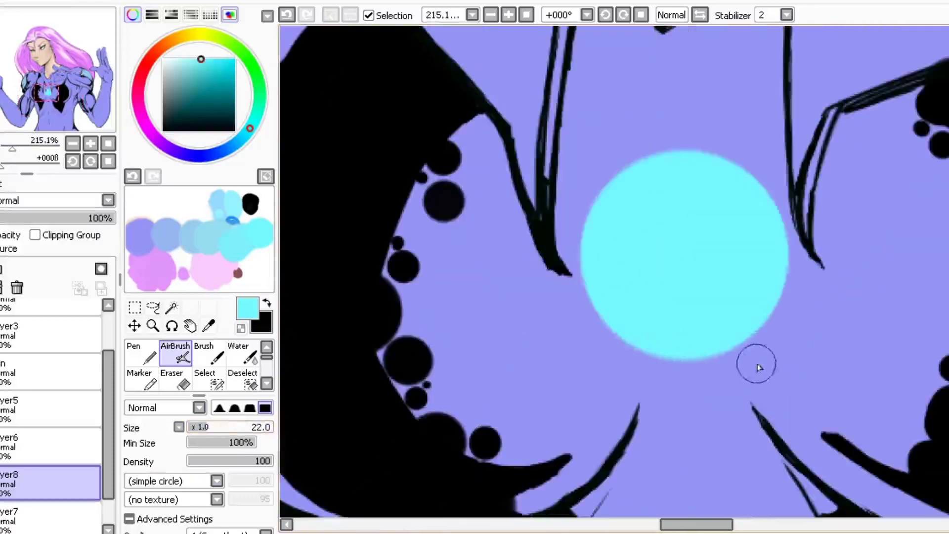
# - Dab several cyan bubbles of different sizes around the large chest circle, above it and along its lower sides
pyautogui.click(758, 359)
pyautogui.click(587, 338)
pyautogui.press(']')
pyautogui.click(625, 131)
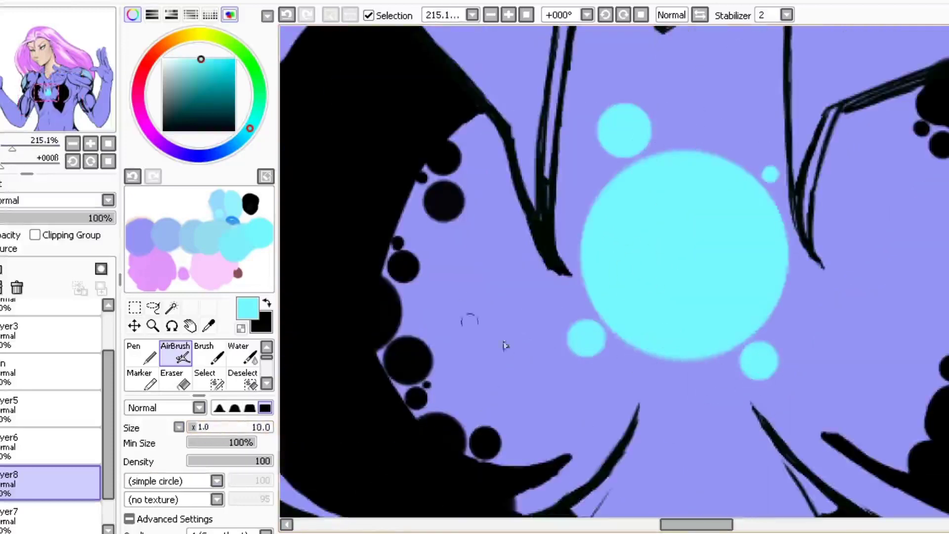
pyautogui.click(819, 353)
pyautogui.click(547, 336)
# - Add smaller cyan bubbles and tiny dots between the others, plus one mid-sized bubble below the large circle
pyautogui.moveTo(218, 427); pyautogui.dragTo(205, 428)
pyautogui.scroll(2, 32, 124)
pyautogui.scroll(-2, 520, 235)
pyautogui.press('[')
pyautogui.press('[')
pyautogui.press('[')
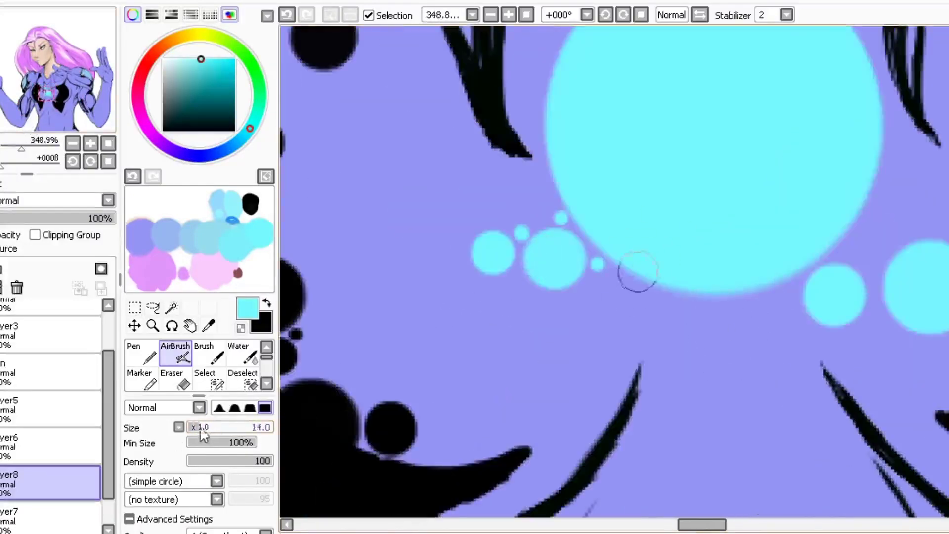
pyautogui.click(782, 304)
pyautogui.press('[')
pyautogui.press('[')
pyautogui.press('[')
pyautogui.press('[')
pyautogui.hotkey('ctrl', '-')
pyautogui.hotkey('ctrl', '+')
pyautogui.press(']')
pyautogui.press(']')
pyautogui.press(']')
pyautogui.press(']')
pyautogui.press(']')
pyautogui.press(']')
pyautogui.click(663, 329)
# - Fill the middle of the large cyan circle with a white core, leaving an even cyan rim
pyautogui.moveTo(21, 147)
pyautogui.mouseDown()
pyautogui.moveTo(1, 155)
pyautogui.moveTo(10, 153)
pyautogui.mouseUp()
pyautogui.press(']')
pyautogui.press(']')
pyautogui.press(']')
pyautogui.press(']')
pyautogui.press(']')
pyautogui.press(']')
pyautogui.press(']')
pyautogui.press(']')
pyautogui.moveTo(608, 248)
pyautogui.mouseDown()
pyautogui.moveTo(626, 271)
pyautogui.moveTo(606, 250)
pyautogui.mouseUp()
pyautogui.hotkey('ctrl', '-')
pyautogui.hotkey('ctrl', '-')
pyautogui.moveTo(2, 165); pyautogui.dragTo(20, 154)
pyautogui.click(47, 92)
# - Dab white highlights into the bubble beneath the orb and the two largest bubbles to its lower right
pyautogui.press('[')
pyautogui.press('[')
pyautogui.press('[')
pyautogui.press('[')
pyautogui.press('[')
pyautogui.press('[')
pyautogui.press('[')
pyautogui.press('[')
pyautogui.press('[')
pyautogui.press('[')
pyautogui.press('[')
pyautogui.moveTo(627, 449); pyautogui.dragTo(630, 450)
pyautogui.moveTo(767, 418); pyautogui.dragTo(771, 421)
pyautogui.press(']')
pyautogui.press(']')
pyautogui.press(']')
pyautogui.moveTo(845, 411); pyautogui.dragTo(849, 418)
# - Dab white highlights into the bubbles at the orb's lower left, upper left and upper right
pyautogui.click(550, 387)
pyautogui.press(']')
pyautogui.press(']')
pyautogui.press(']')
pyautogui.click(494, 387)
pyautogui.click(602, 142)
pyautogui.click(594, 123)
pyautogui.click(192, 429)
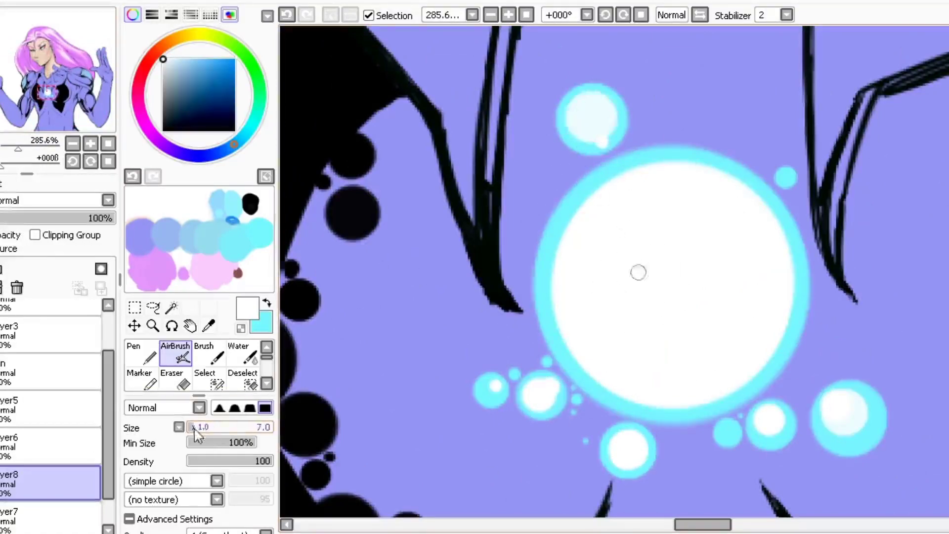
pyautogui.click(787, 183)
pyautogui.scroll(-5, 648, 255)
pyautogui.scroll(4, 721, 312)
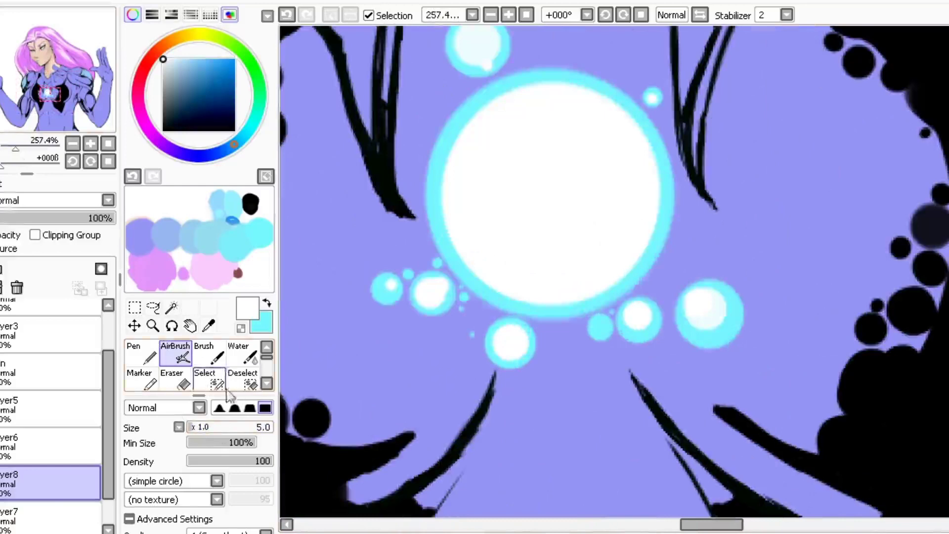
# - Select the largest bubble at the orb's lower right and free-deform it into a long, thin diagonal ray
pyautogui.scroll(-4, 624, 309)
pyautogui.press('m')
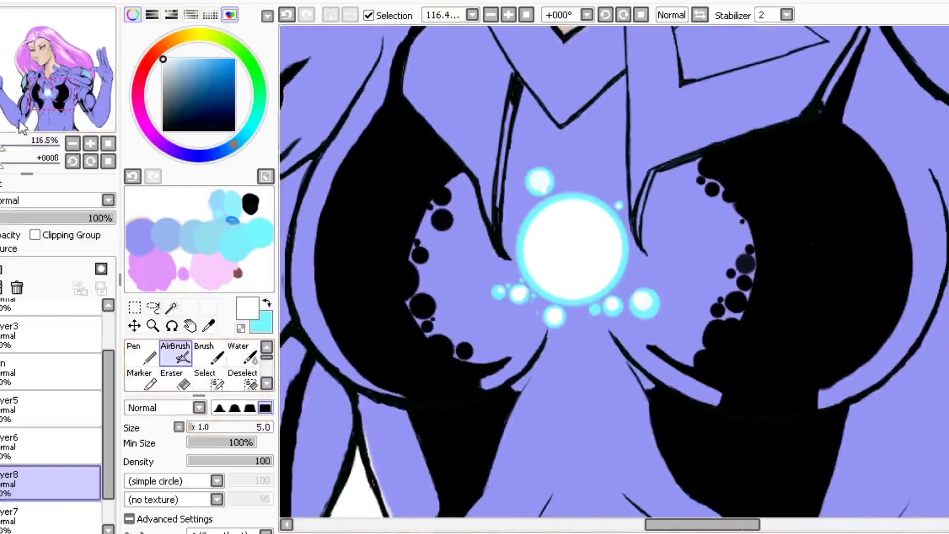
pyautogui.press('s')
pyautogui.click(645, 303)
pyautogui.press('m')
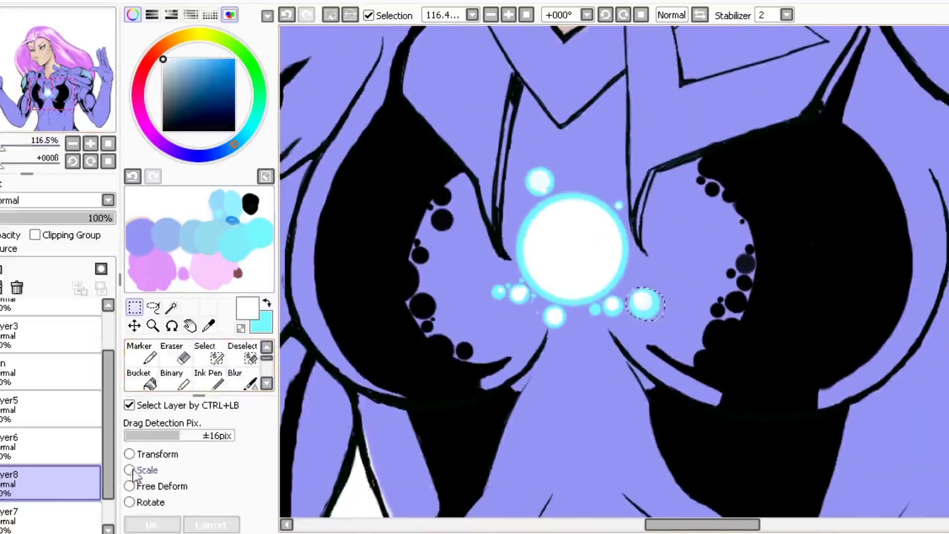
pyautogui.click(220, 452)
pyautogui.moveTo(665, 321); pyautogui.dragTo(711, 367)
pyautogui.moveTo(626, 288)
pyautogui.mouseDown()
pyautogui.moveTo(582, 245)
pyautogui.moveTo(574, 249)
pyautogui.moveTo(597, 250)
pyautogui.mouseUp()
pyautogui.moveTo(627, 332); pyautogui.dragTo(656, 327)
pyautogui.moveTo(672, 287); pyautogui.dragTo(679, 296)
pyautogui.moveTo(711, 368); pyautogui.dragTo(767, 394)
pyautogui.moveTo(679, 296); pyautogui.dragTo(672, 302)
pyautogui.moveTo(656, 327); pyautogui.dragTo(662, 321)
pyautogui.click(151, 525)
# - Refine the diagonal ray with Free Deform, rotate it slightly and move its inner end onto the orb
pyautogui.scroll(2, 609, 403)
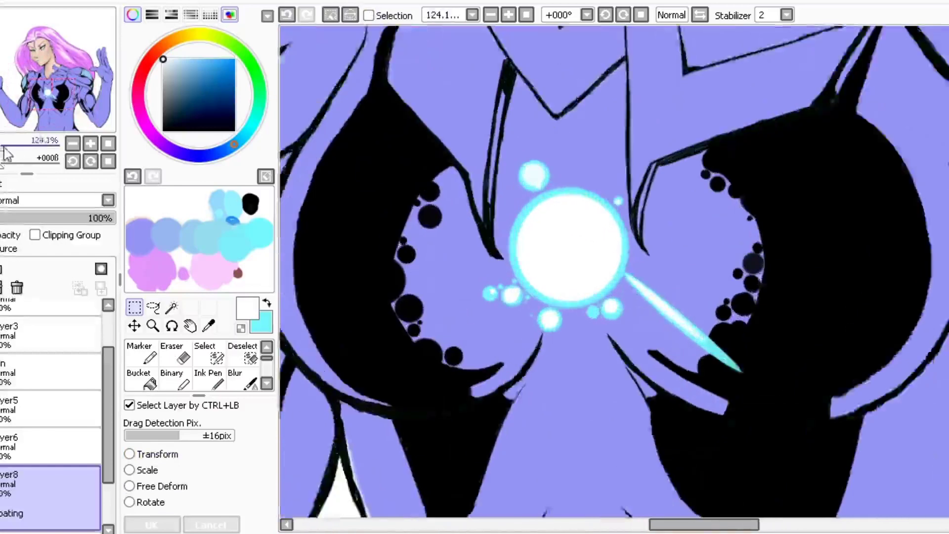
pyautogui.hotkey('ctrl', 't')
pyautogui.moveTo(608, 399); pyautogui.dragTo(592, 413)
pyautogui.moveTo(770, 261); pyautogui.dragTo(791, 234)
pyautogui.moveTo(608, 261); pyautogui.dragTo(652, 295)
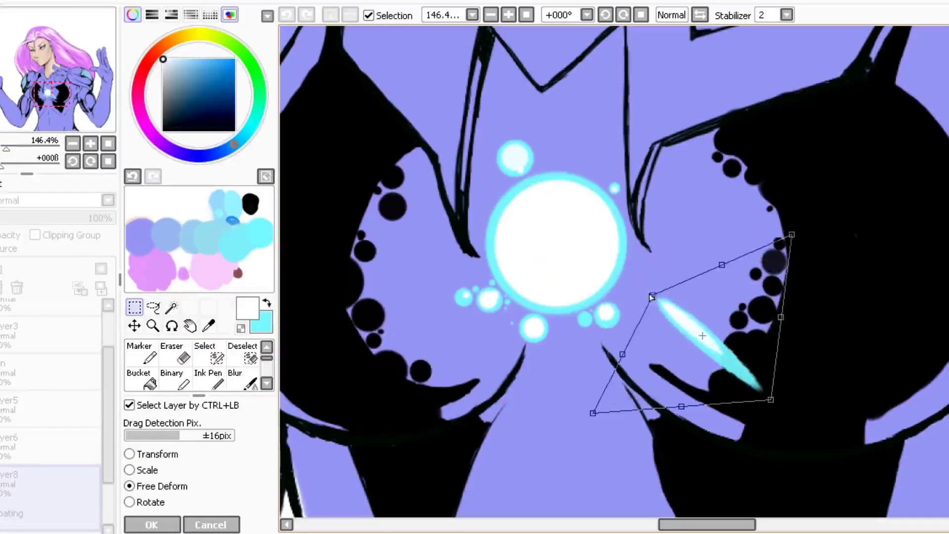
pyautogui.moveTo(698, 348); pyautogui.dragTo(669, 326)
pyautogui.click(129, 502)
pyautogui.moveTo(727, 356)
pyautogui.mouseDown()
pyautogui.moveTo(712, 336)
pyautogui.moveTo(721, 372)
pyautogui.mouseUp()
pyautogui.scroll(-1, 603, 364)
pyautogui.moveTo(604, 365)
pyautogui.mouseDown()
pyautogui.moveTo(604, 296)
pyautogui.moveTo(598, 313)
pyautogui.mouseUp()
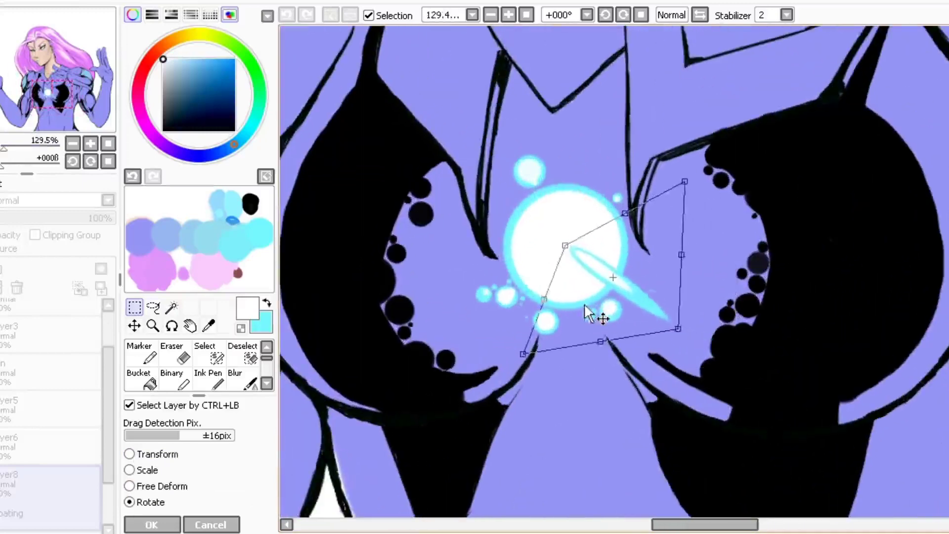
pyautogui.scroll(-2, 597, 314)
pyautogui.press('Return')
# - Select the bubble beneath the orb, free-deform it into a short slanted ray and move it onto the orb's lower rim
pyautogui.click(208, 353)
pyautogui.scroll(4, 582, 307)
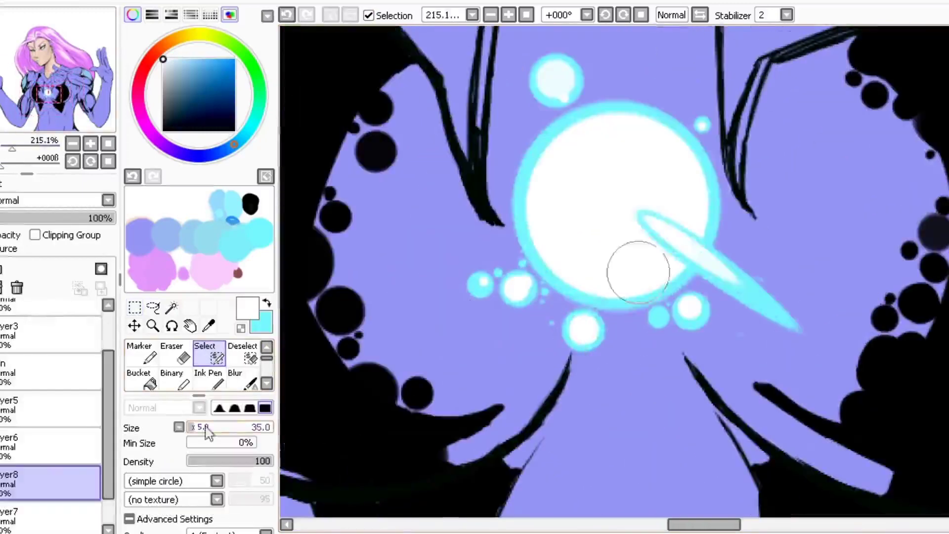
pyautogui.click(584, 330)
pyautogui.hotkey('ctrl', 't')
pyautogui.moveTo(568, 349); pyautogui.dragTo(496, 458)
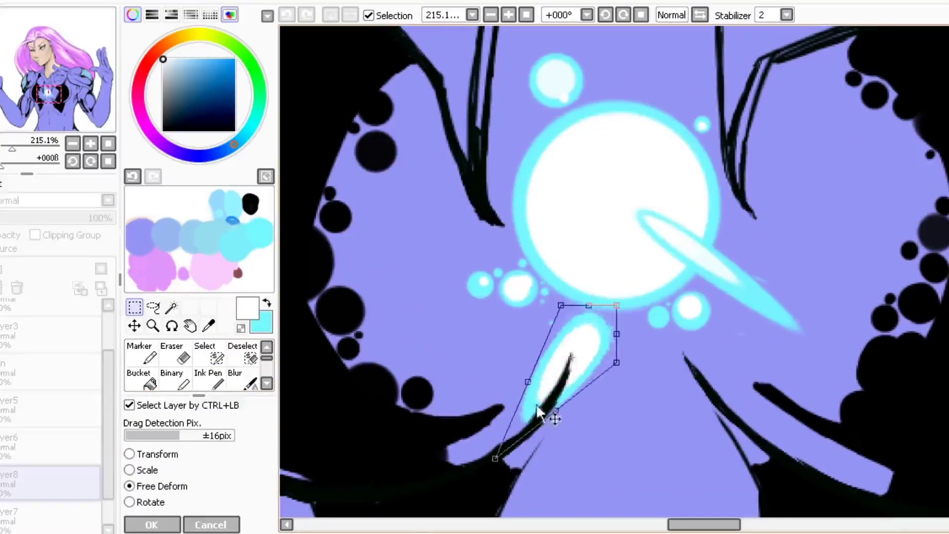
pyautogui.moveTo(604, 312); pyautogui.dragTo(668, 226)
pyautogui.moveTo(495, 458); pyautogui.dragTo(548, 393)
pyautogui.moveTo(667, 225); pyautogui.dragTo(610, 229)
pyautogui.moveTo(576, 321); pyautogui.dragTo(556, 334)
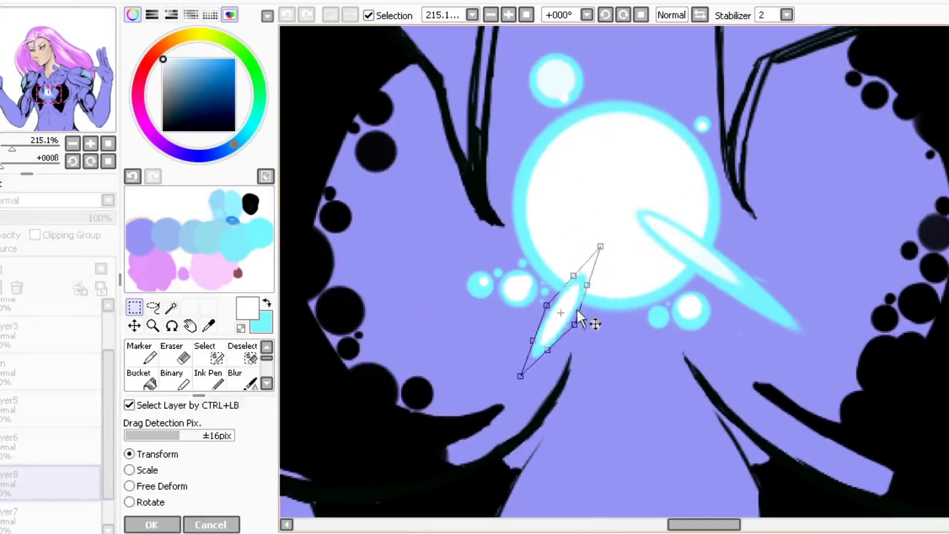
pyautogui.moveTo(10, 148); pyautogui.dragTo(2, 162)
pyautogui.press('Return')
# - Clear the selection and paint a short cyan ray with a white core across the orb's upper rim with a size 4 AirBrush
pyautogui.scroll(3, 508, 381)
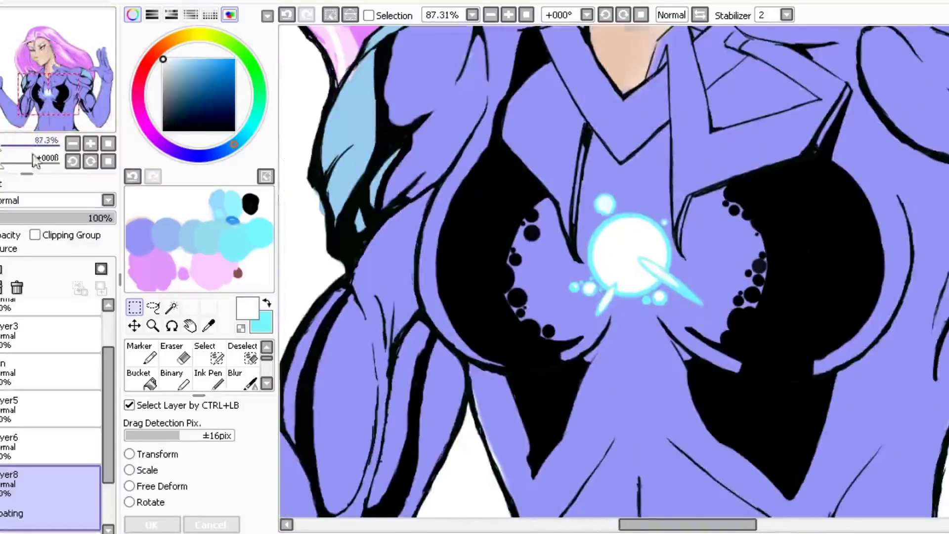
pyautogui.hotkey('ctrl', 'd')
pyautogui.press('v')
pyautogui.press('x')
pyautogui.scroll(4, 603, 277)
pyautogui.click(203, 428)
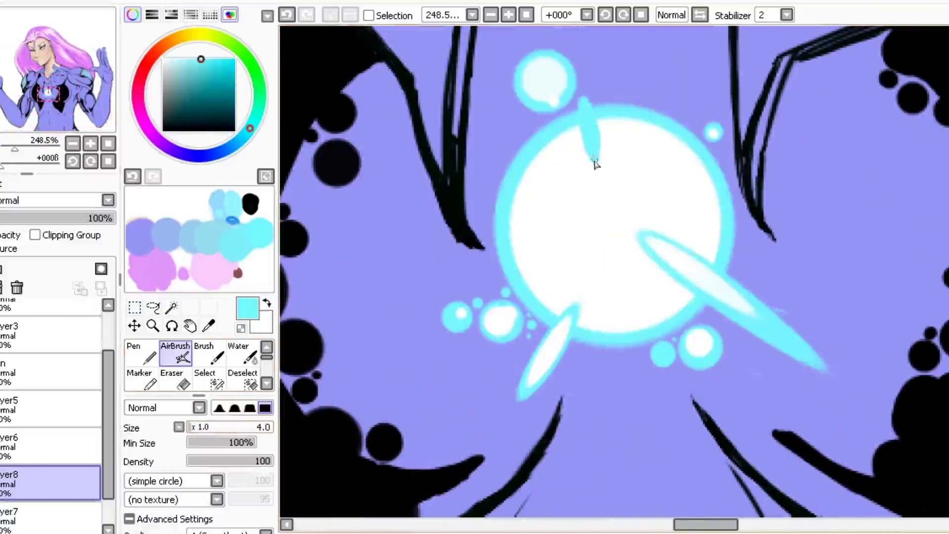
pyautogui.press('x')
pyautogui.press('x')
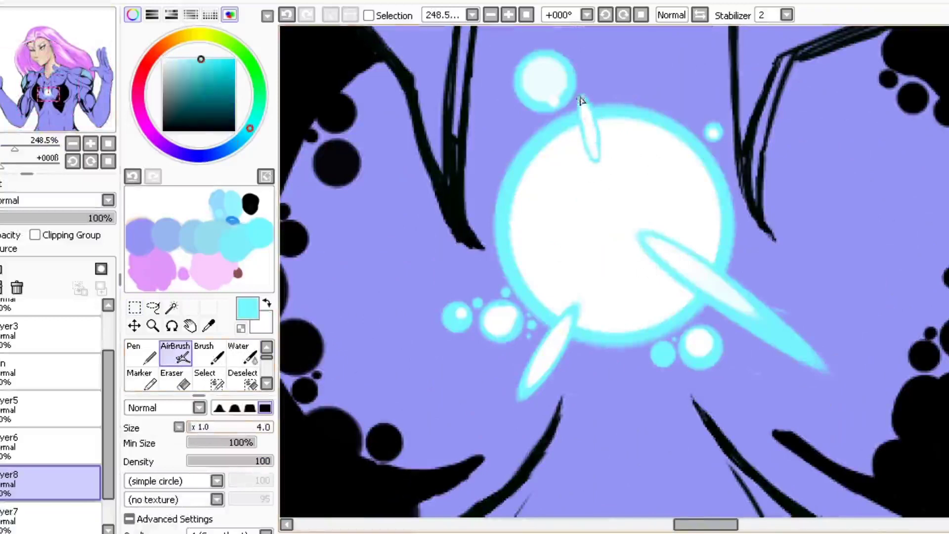
# - Soften the large diagonal ray's inner end into the orb's white core with the Blur tool at size 40
pyautogui.moveTo(15, 149); pyautogui.dragTo(1, 149)
pyautogui.click(251, 202)
pyautogui.press('Home')
pyautogui.press('b')
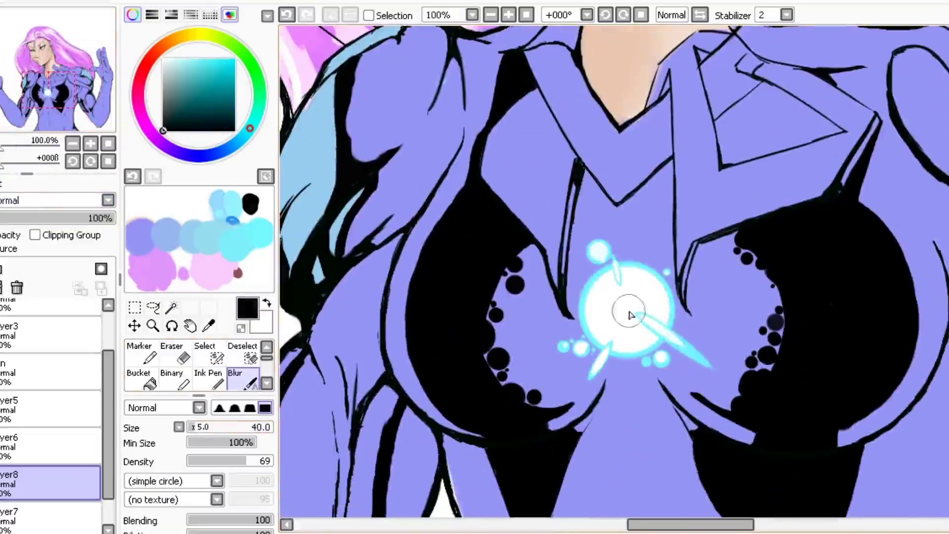
pyautogui.press('e')
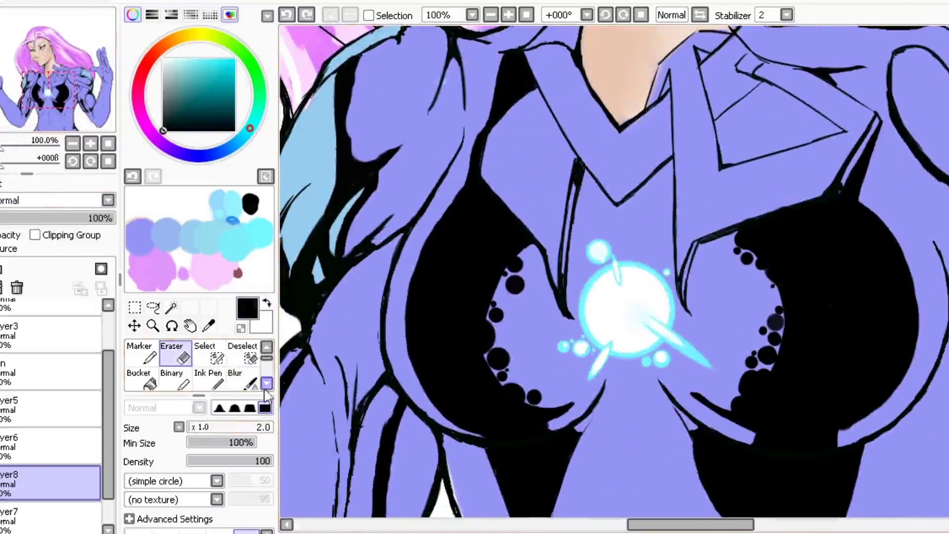
pyautogui.press('x')
pyautogui.press('v')
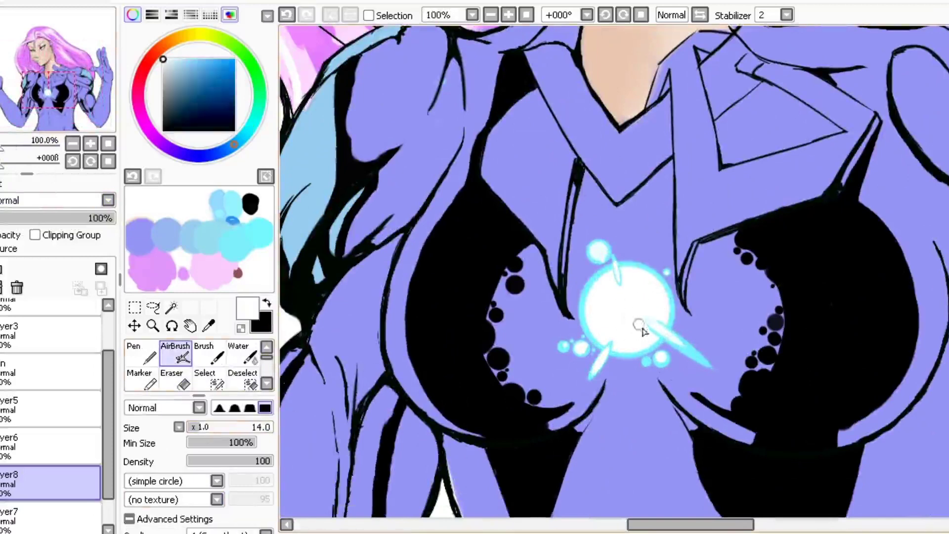
# - Paint a thin cyan ray with a white core extending from the orb's left rim using the AirBrush
pyautogui.click(267, 302)
pyautogui.keyDown('alt'); pyautogui.click(593, 265); pyautogui.keyUp('alt')
pyautogui.click(201, 428)
pyautogui.moveTo(2, 151); pyautogui.dragTo(17, 148)
pyautogui.moveTo(625, 303)
pyautogui.mouseDown()
pyautogui.moveTo(578, 312)
pyautogui.moveTo(665, 299)
pyautogui.mouseUp()
pyautogui.press('x')
pyautogui.press('[')
pyautogui.press('[')
pyautogui.press('[')
pyautogui.moveTo(560, 309); pyautogui.dragTo(642, 302)
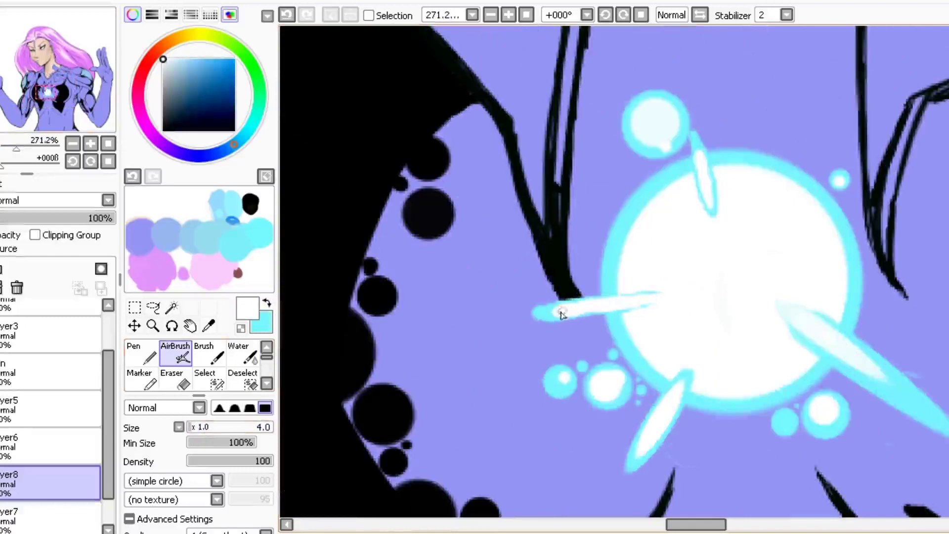
# - Trim the left ray's tip with the armour purple, clean its inner end with white and soften it with a size 5 Blur
pyautogui.keyDown('alt'); pyautogui.click(406, 319); pyautogui.keyUp('alt')
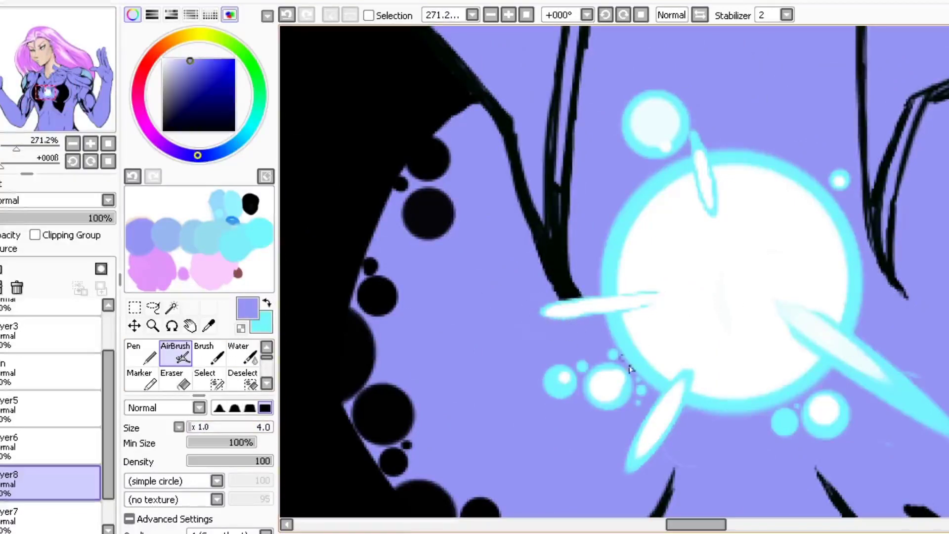
pyautogui.keyDown('alt'); pyautogui.click(673, 303); pyautogui.keyUp('alt')
pyautogui.click(261, 323)
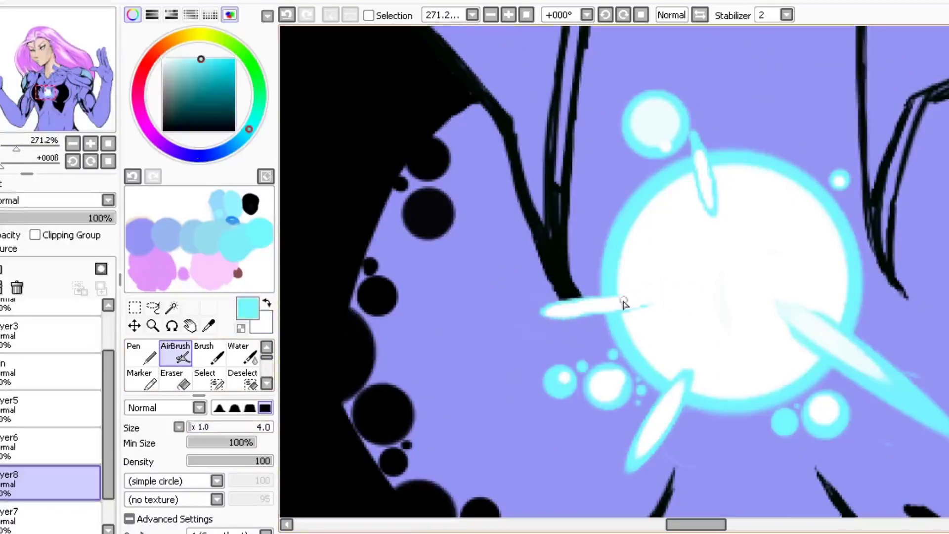
pyautogui.click(267, 317)
pyautogui.press('b')
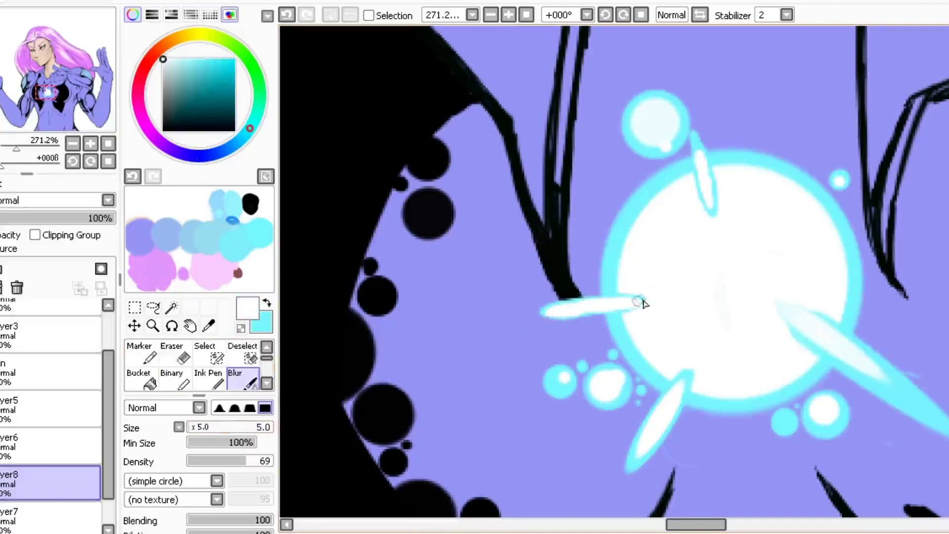
pyautogui.scroll(-6, 811, 483)
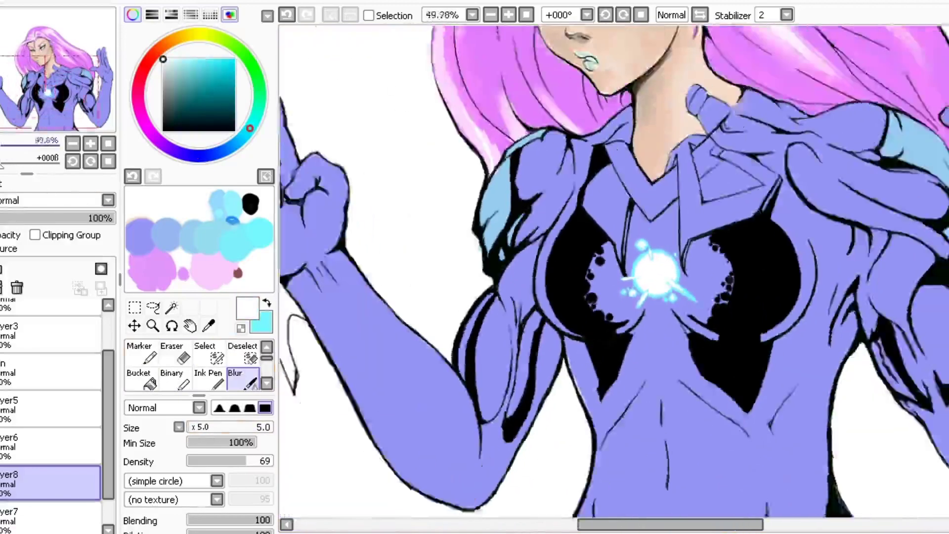
# - Paint a small cyan spark with a white centre at the black spike's tip beside the orb and make Layer7 active
pyautogui.scroll(6, 292, 378)
pyautogui.press('x')
pyautogui.press('v')
pyautogui.moveTo(598, 317)
pyautogui.mouseDown()
pyautogui.moveTo(561, 287)
pyautogui.moveTo(573, 280)
pyautogui.moveTo(568, 302)
pyautogui.mouseUp()
pyautogui.scroll(2, 67, 339)
pyautogui.click(50, 317)
pyautogui.click(572, 277)
pyautogui.click(49, 482)
# - Paint two small cyan sparks with white centres above the orb's upper rim, using the AirBrush at sizes 12 and 16
pyautogui.click(213, 428)
pyautogui.click(208, 427)
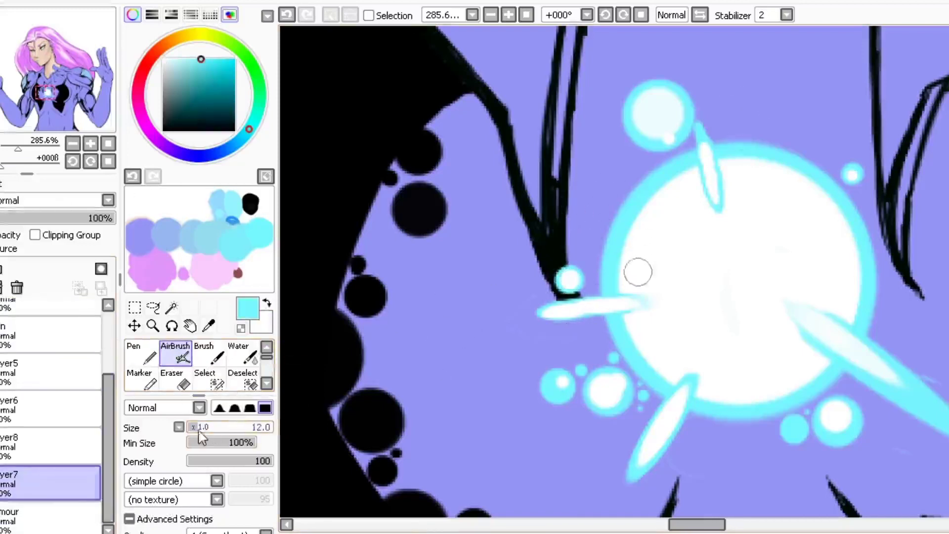
pyautogui.click(725, 124)
pyautogui.press('x')
pyautogui.click(725, 124)
pyautogui.press('x')
pyautogui.click(203, 428)
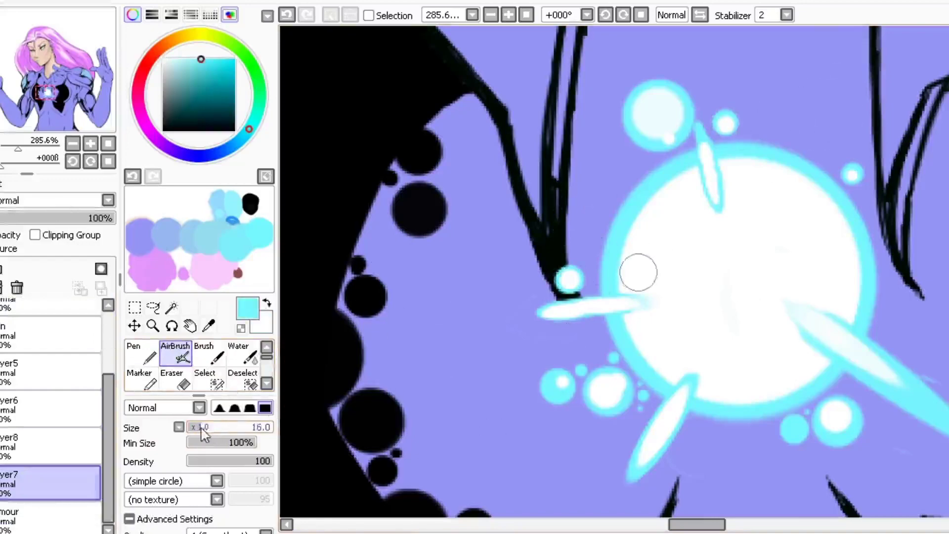
pyautogui.click(809, 126)
pyautogui.press('x')
pyautogui.press('[')
pyautogui.press('[')
pyautogui.click(809, 129)
# - Sample black and dab a cluster of differently sized AirBrush dots under the left edge of the collar's V
pyautogui.hotkey('ctrl', '-')
pyautogui.hotkey('ctrl', '+')
pyautogui.hotkey('ctrl', '+')
pyautogui.hotkey('ctrl', '+')
pyautogui.hotkey('ctrl', '+')
pyautogui.hotkey('ctrl', '+')
pyautogui.keyDown('alt'); pyautogui.click(625, 201); pyautogui.keyUp('alt')
pyautogui.click(204, 429)
pyautogui.press('[')
pyautogui.press('[')
pyautogui.press('[')
pyautogui.click(627, 228)
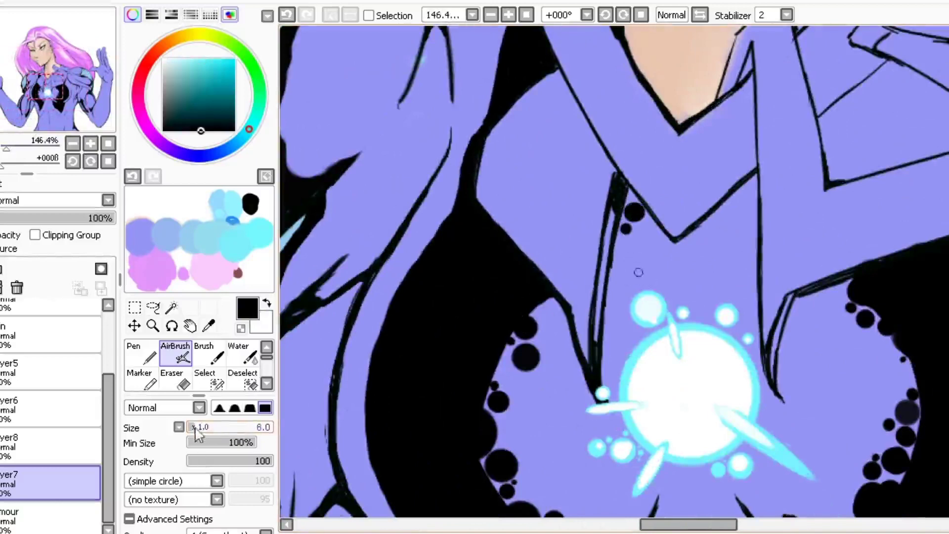
pyautogui.click(655, 229)
pyautogui.press(']')
pyautogui.press(']')
pyautogui.click(659, 245)
# - Dab a matching cluster of black dots, from large to small, under the right edge of the collar's V
pyautogui.press(']')
pyautogui.press(']')
pyautogui.click(745, 200)
pyautogui.press('[')
pyautogui.press('[')
pyautogui.press('[')
pyautogui.click(183, 383)
pyautogui.press('a')
pyautogui.press(']')
pyautogui.press(']')
pyautogui.press(']')
pyautogui.press(']')
pyautogui.click(743, 225)
pyautogui.press('[')
pyautogui.press('[')
pyautogui.click(723, 223)
pyautogui.press('[')
pyautogui.press('[')
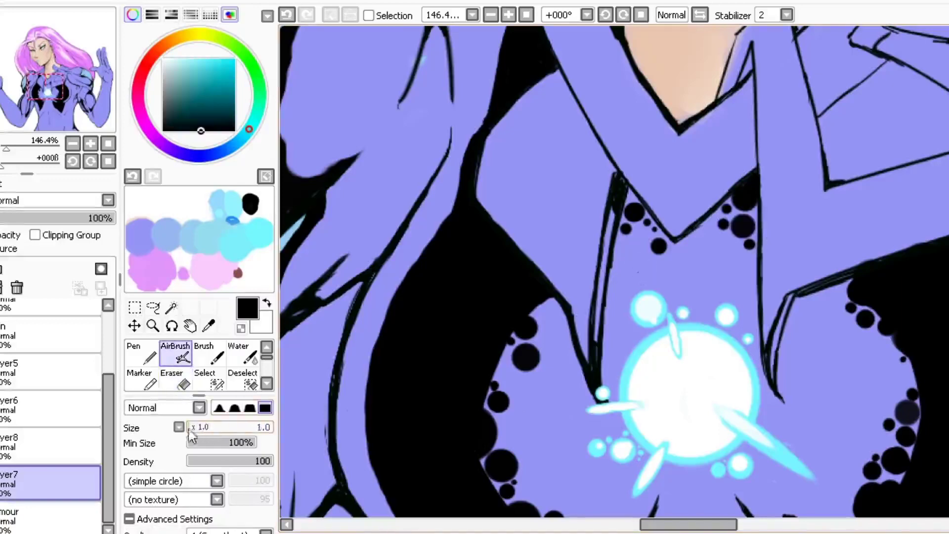
# - Add a new layer above Layer7 and try a cyan AirBrush stroke at size 31 on the left light-blue shoulder pad
pyautogui.scroll(-4, 540, 317)
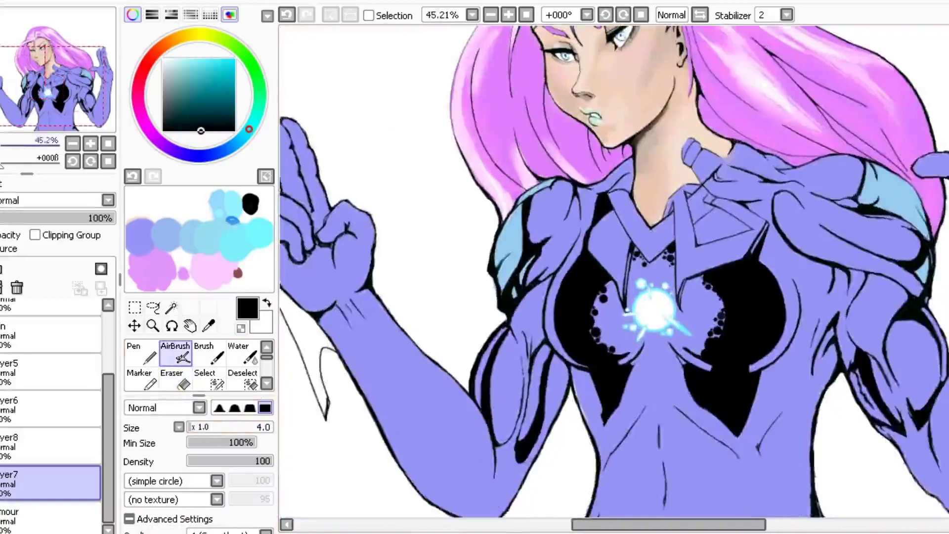
pyautogui.scroll(2, 494, 296)
pyautogui.keyDown('alt'); pyautogui.click(470, 288); pyautogui.keyUp('alt')
pyautogui.press(']')
pyautogui.press(']')
pyautogui.press(']')
pyautogui.press(']')
pyautogui.press(']')
pyautogui.hotkey('ctrl', '+')
pyautogui.click(1, 287)
pyautogui.moveTo(50, 445); pyautogui.dragTo(57, 492)
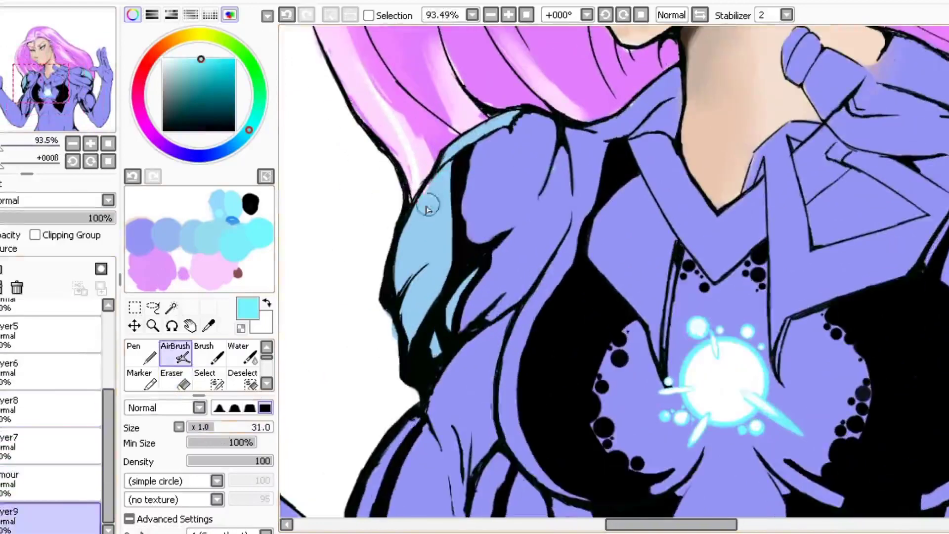
pyautogui.moveTo(49, 445)
pyautogui.mouseDown()
pyautogui.moveTo(4, 482)
pyautogui.moveTo(10, 524)
pyautogui.mouseUp()
pyautogui.hotkey('ctrl', 'z')
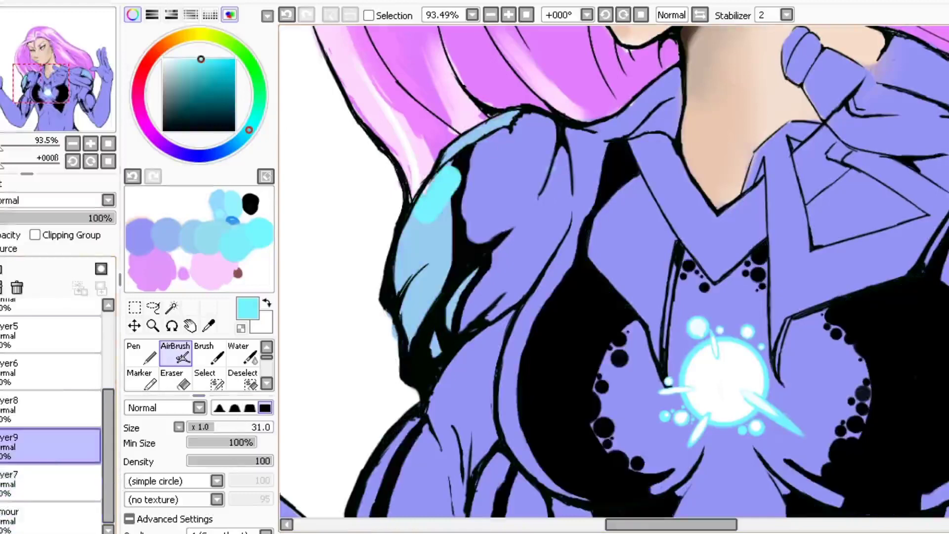
# - Return to Layer7 and paint a cyan highlight band along the left shoulder pad's outer edge with a size 8 AirBrush
pyautogui.scroll(-3, 341, 390)
pyautogui.scroll(3, 445, 247)
pyautogui.moveTo(485, 202); pyautogui.dragTo(487, 147)
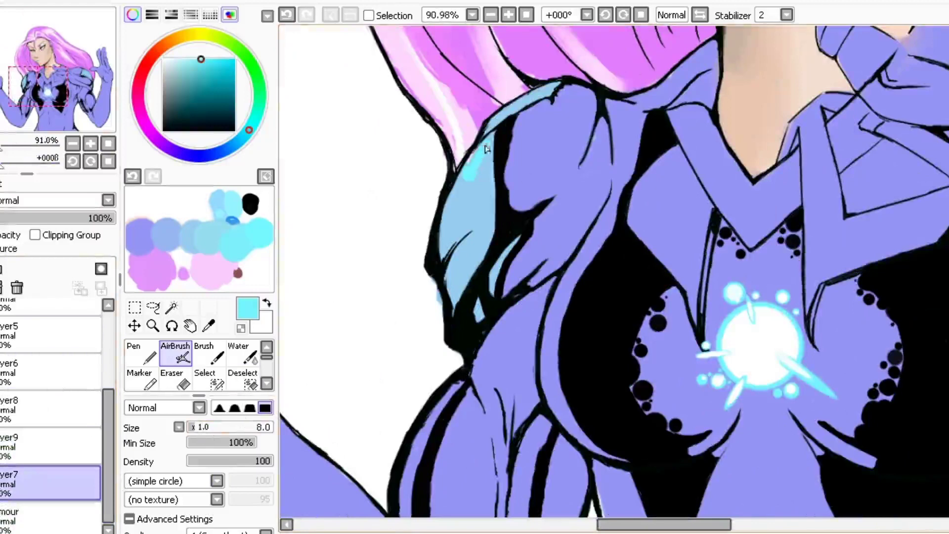
pyautogui.scroll(3, 486, 143)
pyautogui.keyDown('alt'); pyautogui.click(482, 220); pyautogui.keyUp('alt')
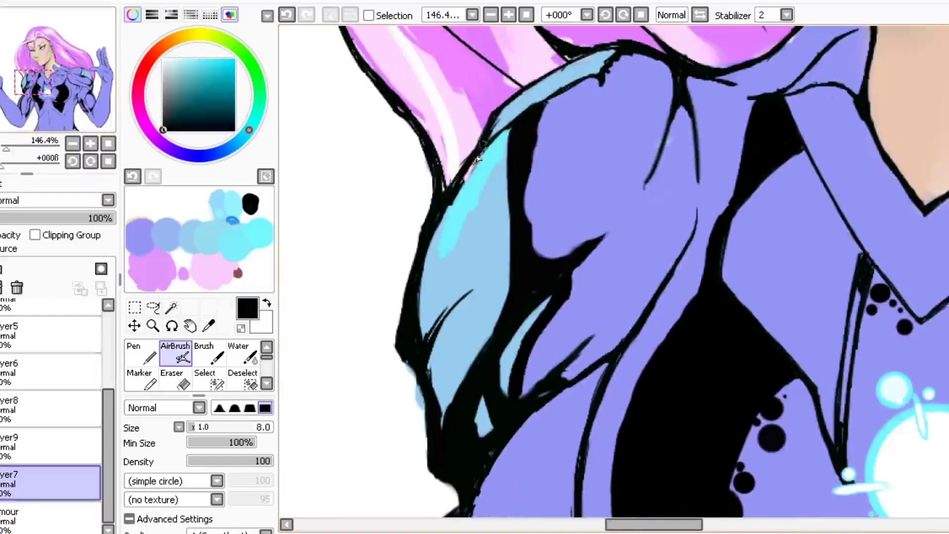
pyautogui.keyDown('alt'); pyautogui.click(445, 237); pyautogui.keyUp('alt')
pyautogui.moveTo(438, 245)
pyautogui.mouseDown()
pyautogui.moveTo(429, 339)
pyautogui.moveTo(477, 180)
pyautogui.moveTo(491, 175)
pyautogui.moveTo(417, 294)
pyautogui.moveTo(490, 158)
pyautogui.mouseUp()
# - Add white rim and inner streak highlights to the left shoulder pad at size 4 and blend them with cyan
pyautogui.press('x')
pyautogui.press('[')
pyautogui.press('[')
pyautogui.press('[')
pyautogui.press('[')
pyautogui.moveTo(455, 310)
pyautogui.mouseDown()
pyautogui.moveTo(470, 223)
pyautogui.moveTo(509, 165)
pyautogui.mouseUp()
pyautogui.keyDown('alt'); pyautogui.click(504, 177); pyautogui.keyUp('alt')
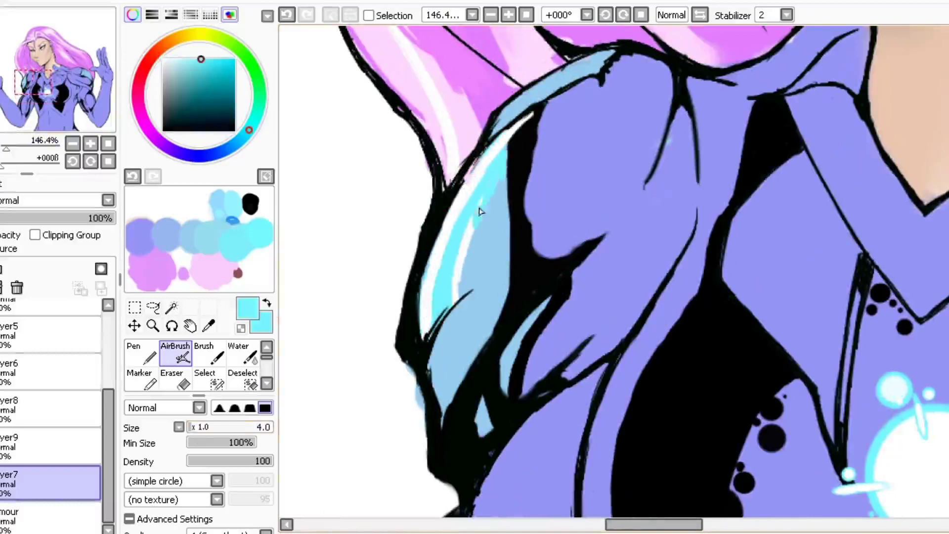
pyautogui.moveTo(472, 272); pyautogui.dragTo(464, 228)
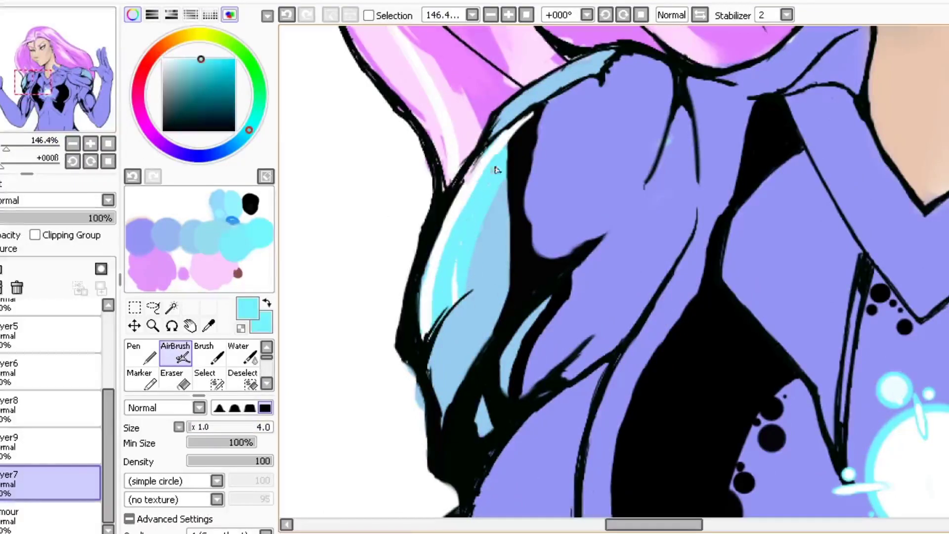
# - Tidy the left shoulder pad's black edges and add thin cyan and white rim highlights to its lower section
pyautogui.keyDown('alt'); pyautogui.click(520, 165); pyautogui.keyUp('alt')
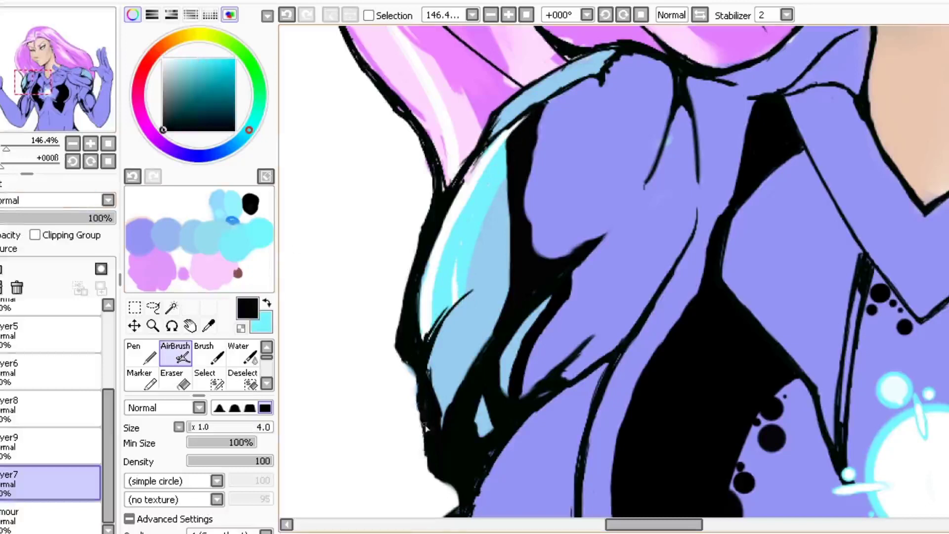
pyautogui.keyDown('alt'); pyautogui.click(459, 372); pyautogui.keyUp('alt')
pyautogui.moveTo(428, 359); pyautogui.dragTo(444, 398)
pyautogui.keyDown('alt'); pyautogui.click(448, 399); pyautogui.keyUp('alt')
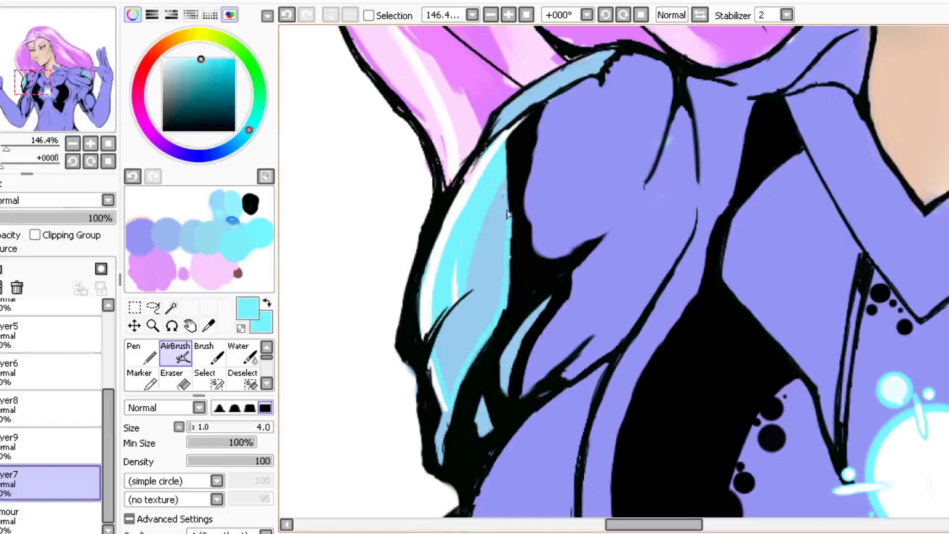
pyautogui.scroll(-5, 389, 415)
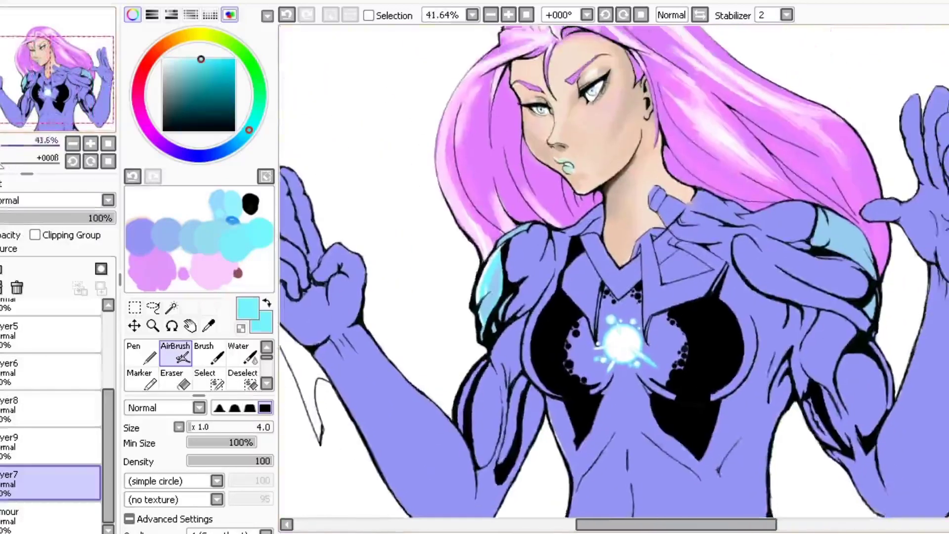
# - Paint a cyan band along the right shoulder pad's outer edge with a white rim and a white inner streak
pyautogui.scroll(4, 917, 217)
pyautogui.keyDown('alt'); pyautogui.click(623, 193); pyautogui.keyUp('alt')
pyautogui.moveTo(623, 193)
pyautogui.mouseDown()
pyautogui.moveTo(682, 222)
pyautogui.moveTo(761, 297)
pyautogui.moveTo(780, 342)
pyautogui.moveTo(785, 419)
pyautogui.mouseUp()
pyautogui.moveTo(715, 343)
pyautogui.mouseDown()
pyautogui.moveTo(712, 302)
pyautogui.moveTo(746, 385)
pyautogui.mouseUp()
pyautogui.press('x')
pyautogui.moveTo(630, 200); pyautogui.dragTo(663, 220)
pyautogui.moveTo(706, 259)
pyautogui.mouseDown()
pyautogui.moveTo(766, 376)
pyautogui.moveTo(737, 319)
pyautogui.mouseUp()
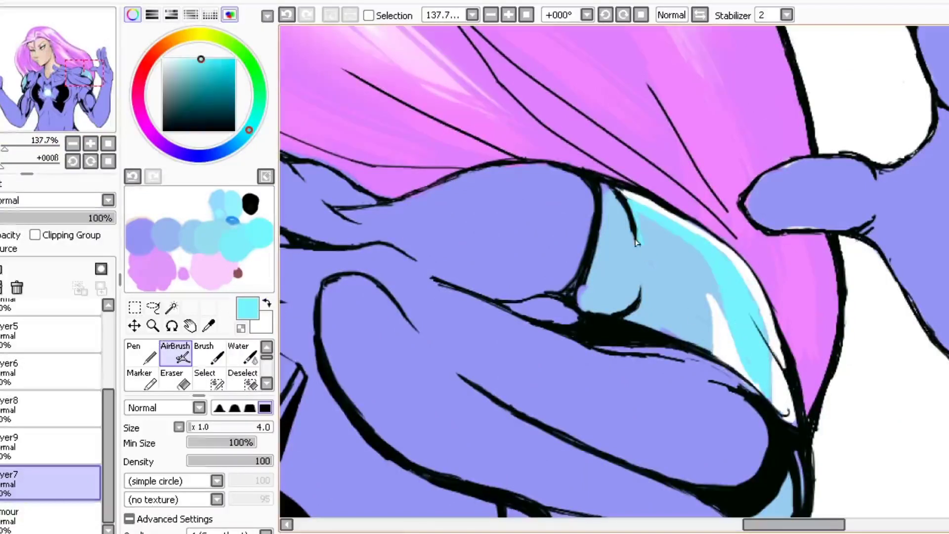
# - Edge the right pad's front segment and lower border with cyan, add white highlights and sample its light blue
pyautogui.moveTo(627, 334); pyautogui.dragTo(648, 304)
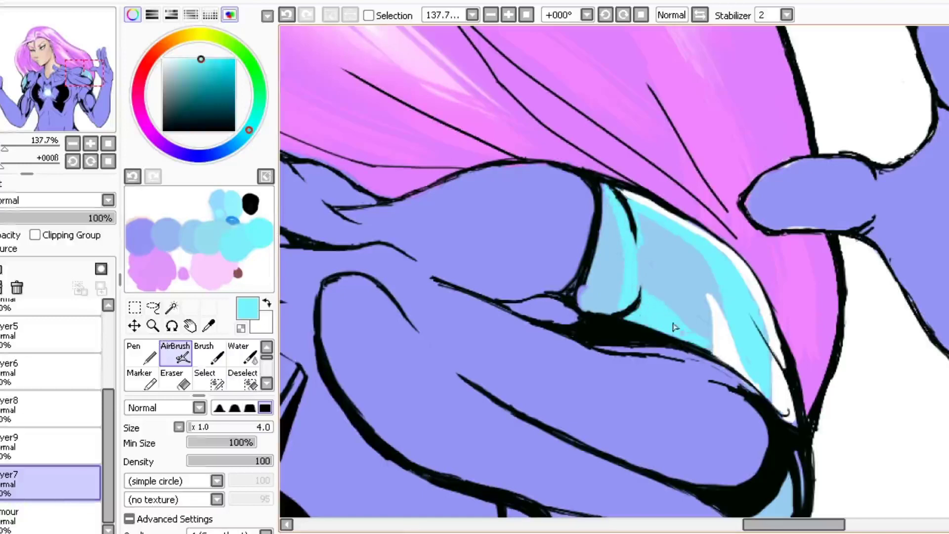
pyautogui.keyDown('alt'); pyautogui.click(737, 368); pyautogui.keyUp('alt')
pyautogui.moveTo(604, 185)
pyautogui.mouseDown()
pyautogui.moveTo(633, 267)
pyautogui.moveTo(615, 209)
pyautogui.mouseUp()
pyautogui.keyDown('alt'); pyautogui.click(584, 295); pyautogui.keyUp('alt')
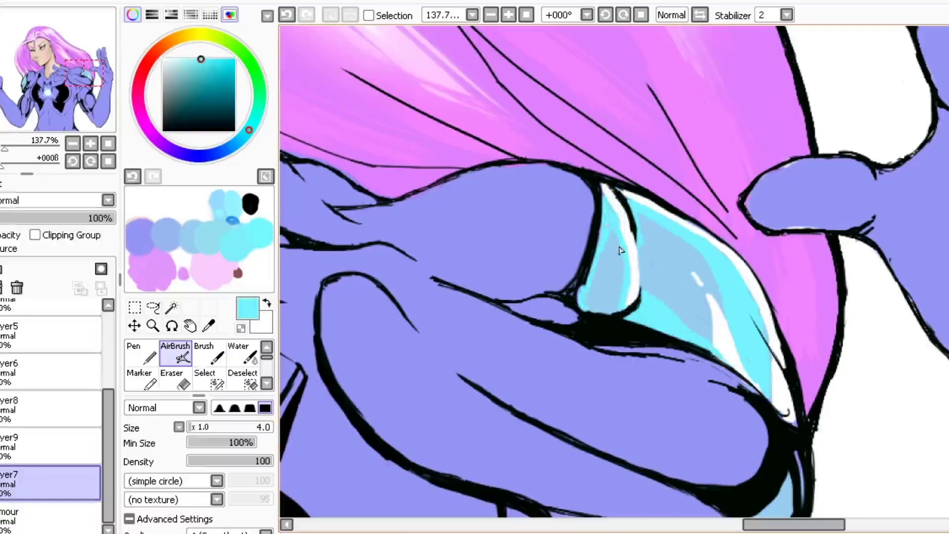
pyautogui.keyDown('alt'); pyautogui.click(616, 256); pyautogui.keyUp('alt')
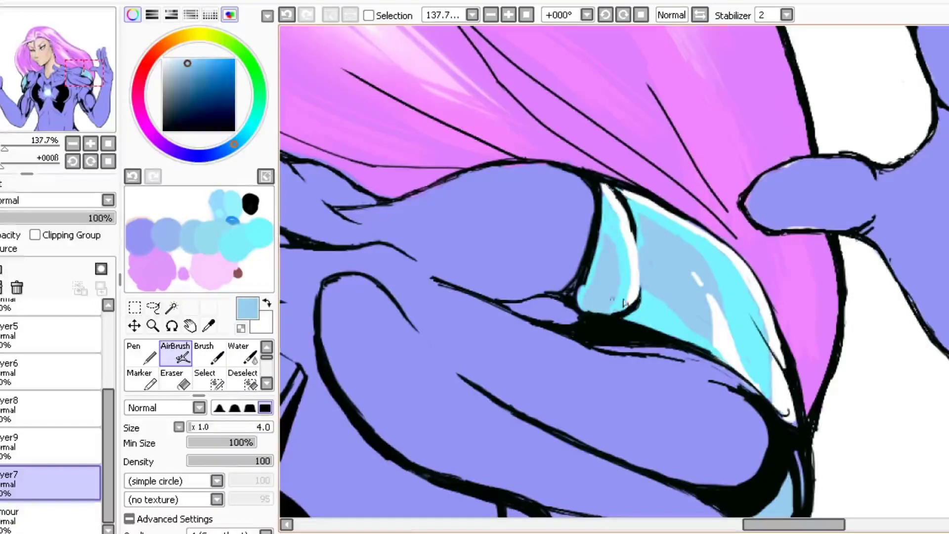
# - Fill the outer tip of the knob on the neck with the shoulder pads' light blue
pyautogui.scroll(-5, 638, 277)
pyautogui.scroll(5, 570, 220)
pyautogui.press('x')
pyautogui.moveTo(609, 187); pyautogui.dragTo(584, 205)
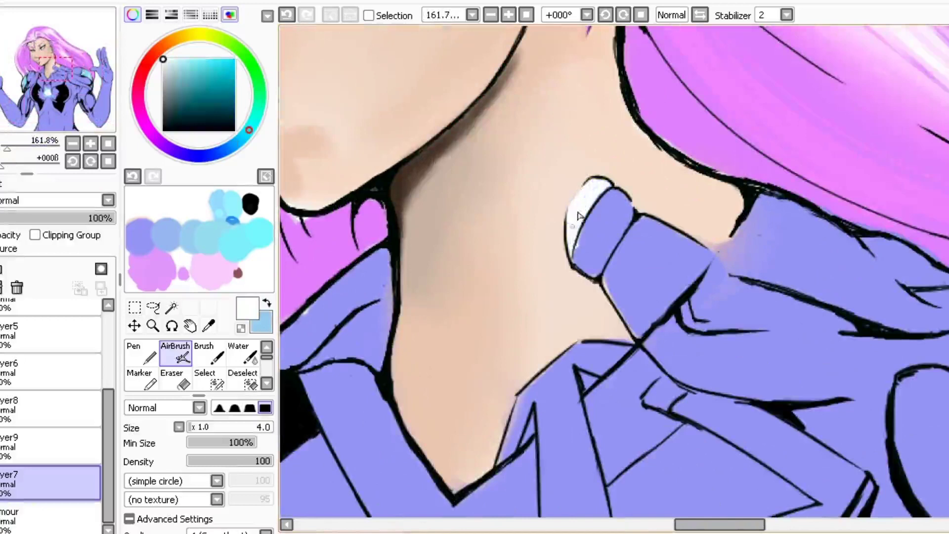
pyautogui.keyDown('alt'); pyautogui.click(584, 206); pyautogui.keyUp('alt')
pyautogui.press('x')
pyautogui.moveTo(575, 250); pyautogui.dragTo(573, 214)
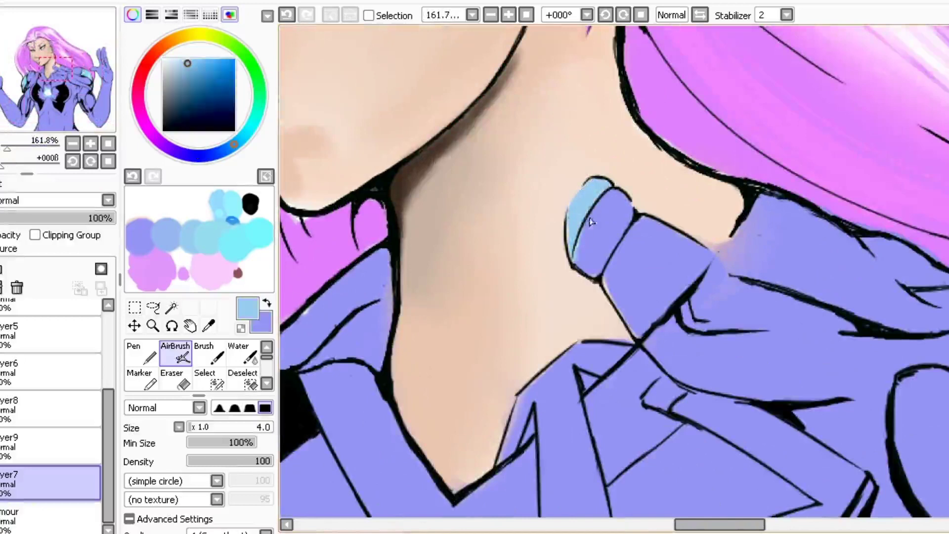
# - Extend the light blue over the second band of the neck knob
pyautogui.scroll(-5, 573, 265)
pyautogui.scroll(6, 573, 265)
pyautogui.moveTo(598, 173)
pyautogui.mouseDown()
pyautogui.moveTo(568, 232)
pyautogui.moveTo(580, 250)
pyautogui.moveTo(613, 188)
pyautogui.mouseUp()
pyautogui.moveTo(593, 237); pyautogui.dragTo(618, 173)
pyautogui.scroll(-4, 603, 222)
pyautogui.scroll(3, 603, 223)
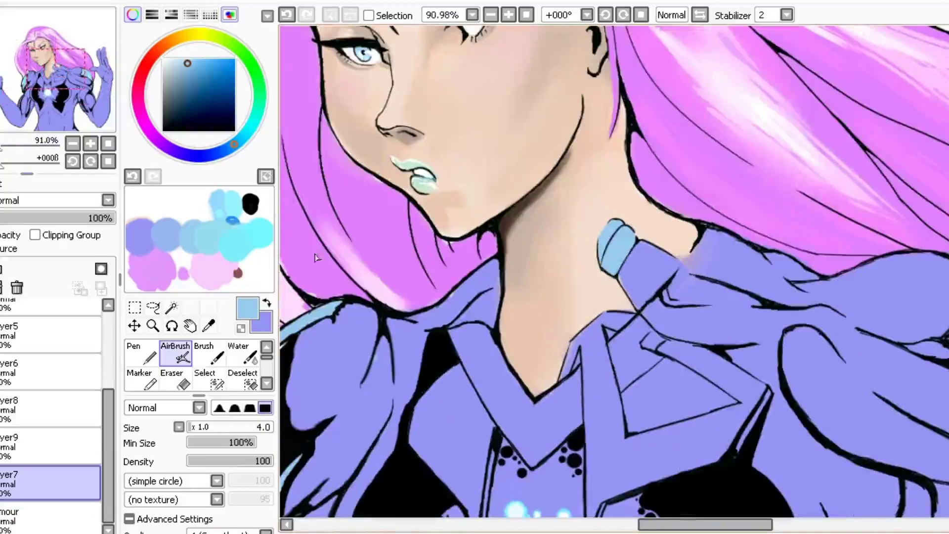
# - Pick black from the scratchpad and fill a shadow on the neck knob's purple shaft with a size 10 AirBrush
pyautogui.click(251, 203)
pyautogui.press(']')
pyautogui.press(']')
pyautogui.press(']')
pyautogui.press(']')
pyautogui.press(']')
pyautogui.press(']')
pyautogui.moveTo(630, 260)
pyautogui.mouseDown()
pyautogui.moveTo(642, 292)
pyautogui.moveTo(622, 286)
pyautogui.mouseUp()
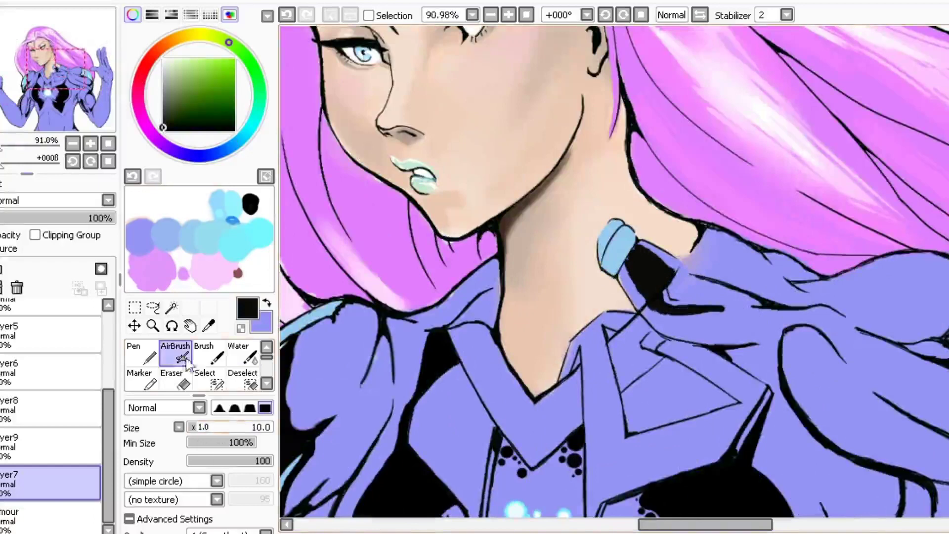
# - Paint a black shadow along the shoulder line behind the knob and trim it with armour purple at size 5
pyautogui.press('e')
pyautogui.press('e')
pyautogui.moveTo(679, 284); pyautogui.dragTo(730, 304)
pyautogui.press('[')
pyautogui.press('[')
pyautogui.press('[')
pyautogui.press('[')
pyautogui.press('[')
pyautogui.keyDown('alt'); pyautogui.click(703, 262); pyautogui.keyUp('alt')
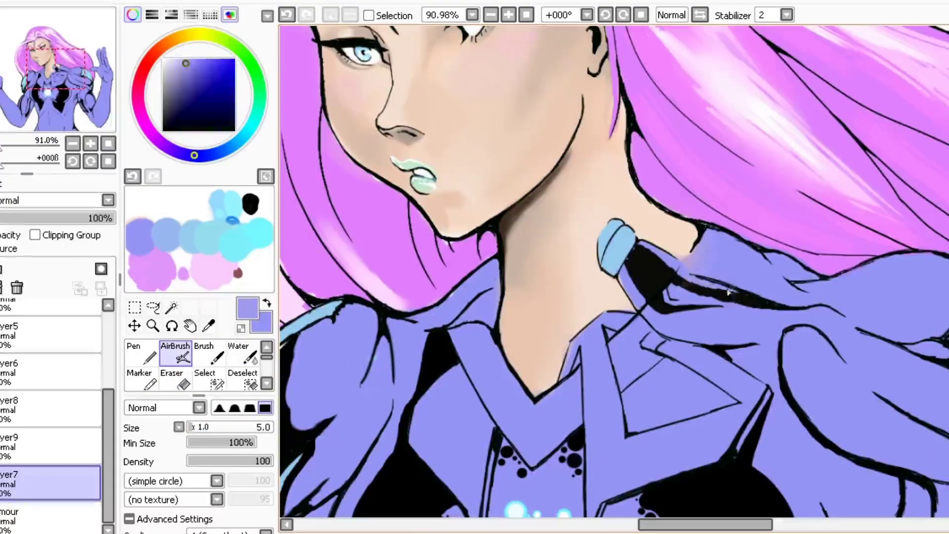
pyautogui.scroll(-5, 707, 315)
pyautogui.scroll(1, 708, 315)
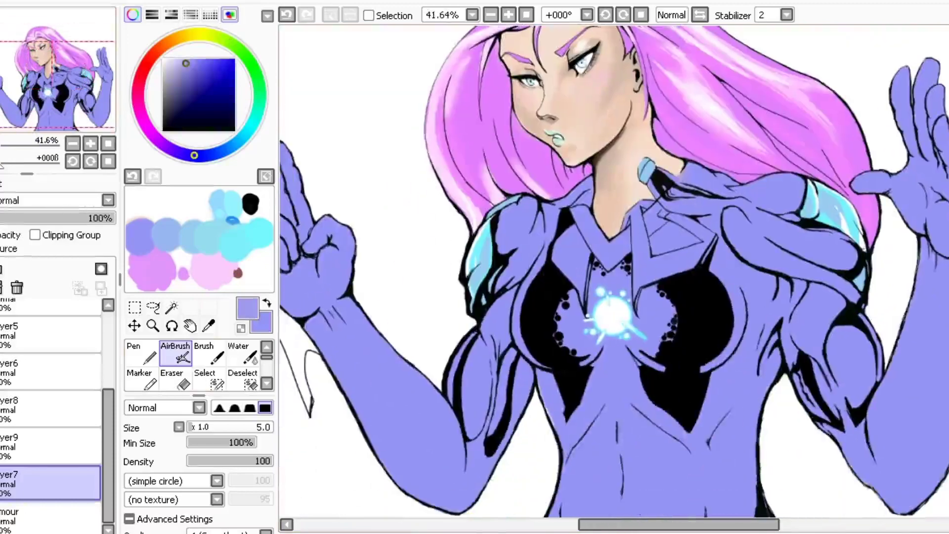
# - Pick a mid blue from the scratchpad and paint the blade base beside the raised hand's fingers, leaving white streaks
pyautogui.scroll(2, 613, 271)
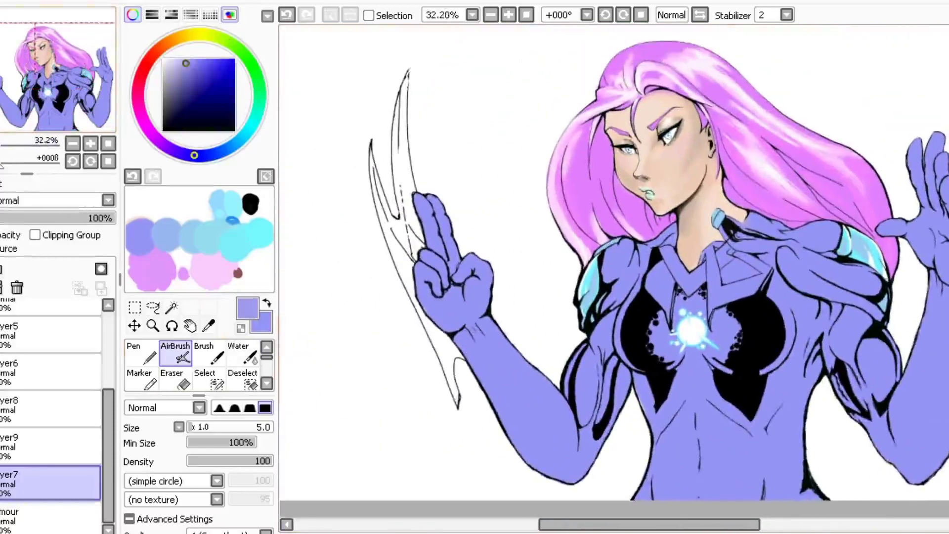
pyautogui.scroll(1, 612, 272)
pyautogui.scroll(1, 613, 272)
pyautogui.rightClick(219, 212)
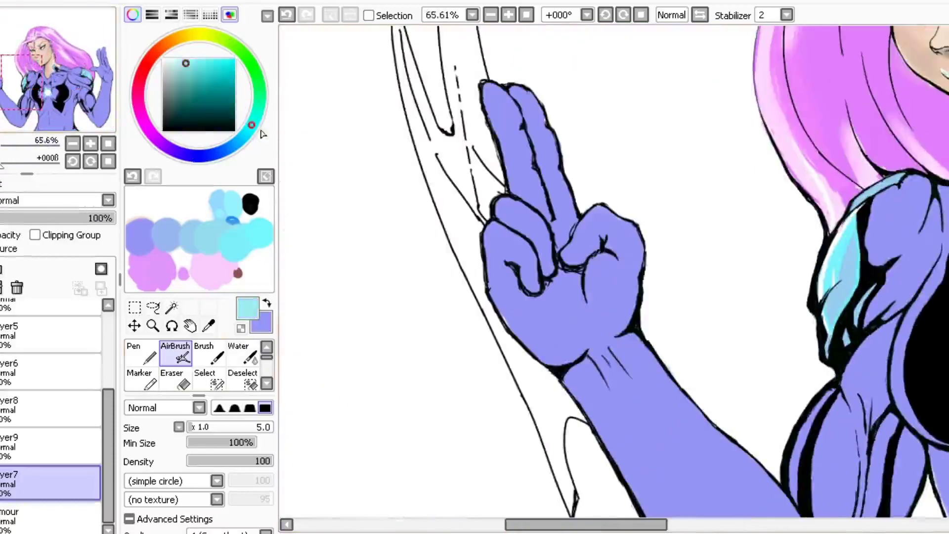
pyautogui.rightClick(220, 214)
pyautogui.click(212, 428)
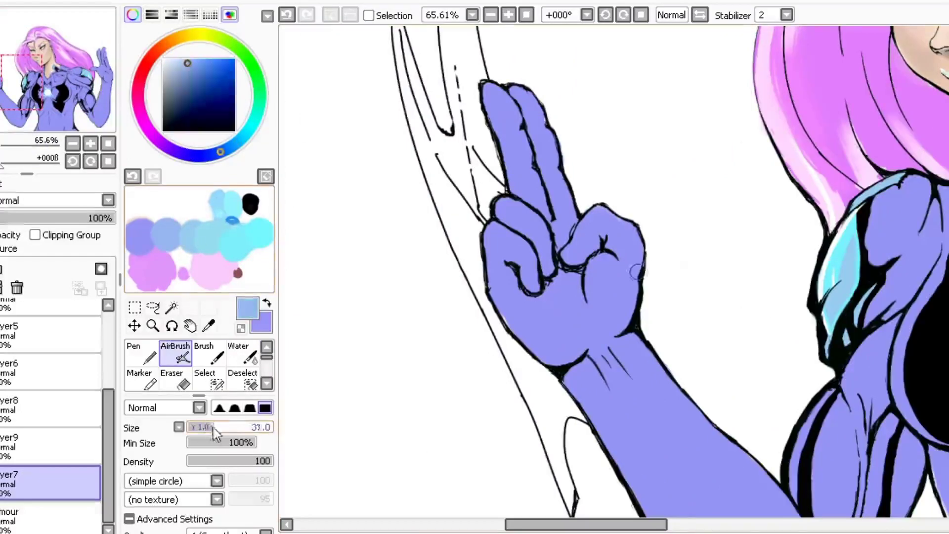
pyautogui.scroll(-2, 524, 245)
pyautogui.press('e')
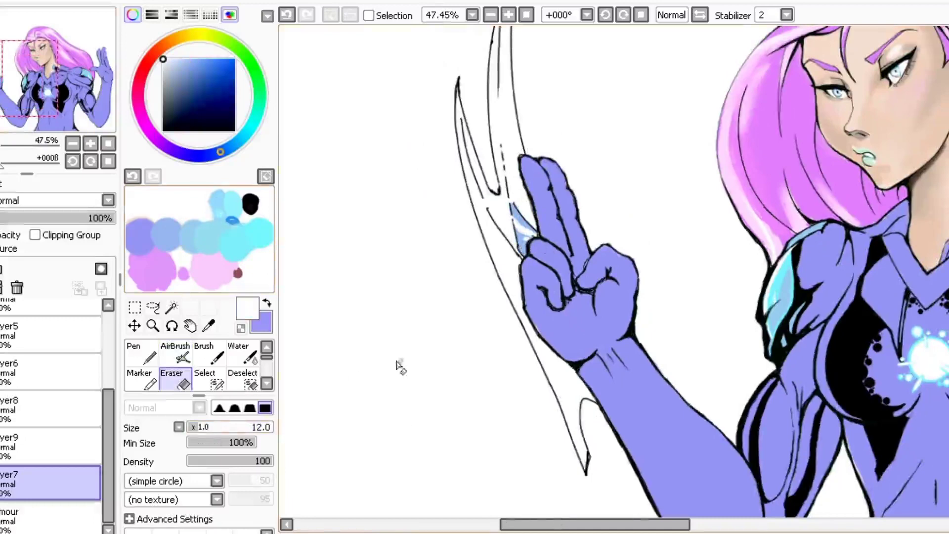
# - Paint the outer blade's base beside the knuckles in armour purple with a size 10 AirBrush and switch to the Eraser
pyautogui.press('x')
pyautogui.press('v')
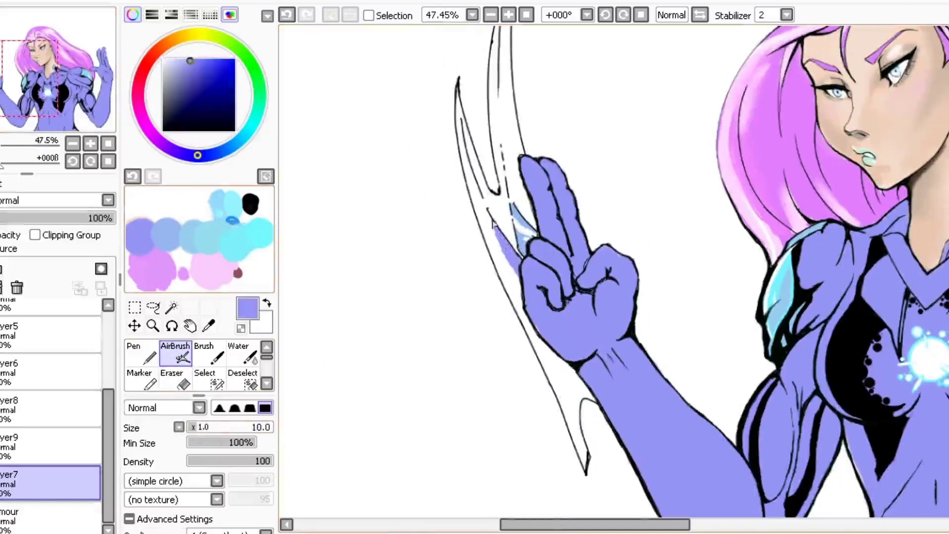
pyautogui.moveTo(506, 246); pyautogui.dragTo(490, 213)
pyautogui.press('e')
# - Blend light blue into the outer blade's base and rework the inner blade's base with white and light blue
pyautogui.keyDown('alt'); pyautogui.click(527, 257); pyautogui.keyUp('alt')
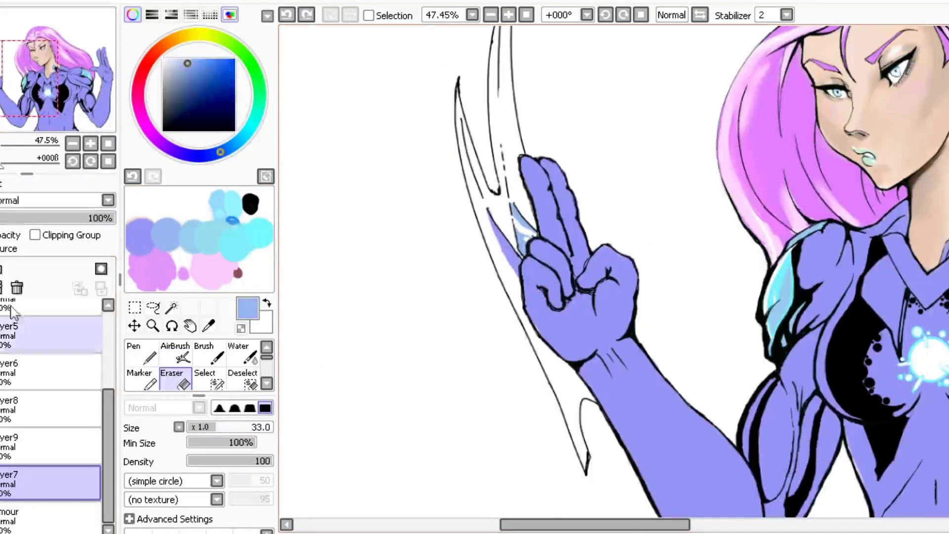
pyautogui.scroll(3, 529, 262)
pyautogui.press('v')
pyautogui.press('x')
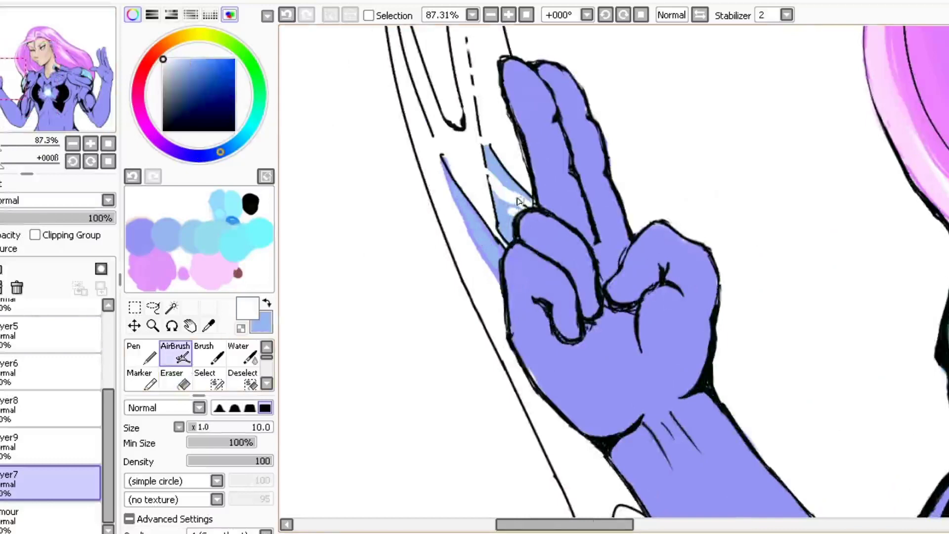
pyautogui.keyDown('alt'); pyautogui.click(529, 231); pyautogui.keyUp('alt')
pyautogui.keyDown('alt'); pyautogui.click(511, 218); pyautogui.keyUp('alt')
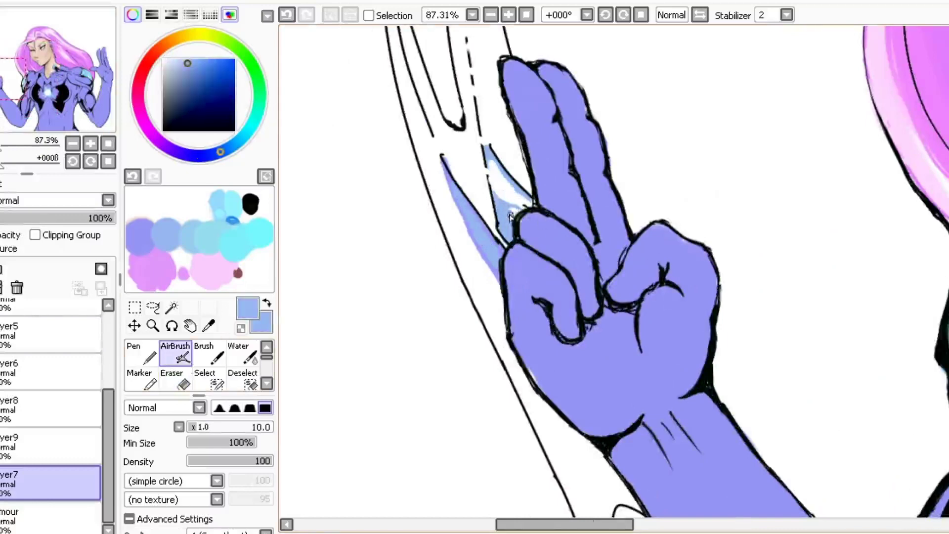
# - Add thin white highlight streaks to both blade bases with the AirBrush at size 7
pyautogui.press('x')
pyautogui.moveTo(492, 227); pyautogui.dragTo(476, 254)
pyautogui.hotkey('ctrl', 'z')
pyautogui.press('[')
pyautogui.press('[')
pyautogui.press('[')
pyautogui.moveTo(512, 184); pyautogui.dragTo(487, 157)
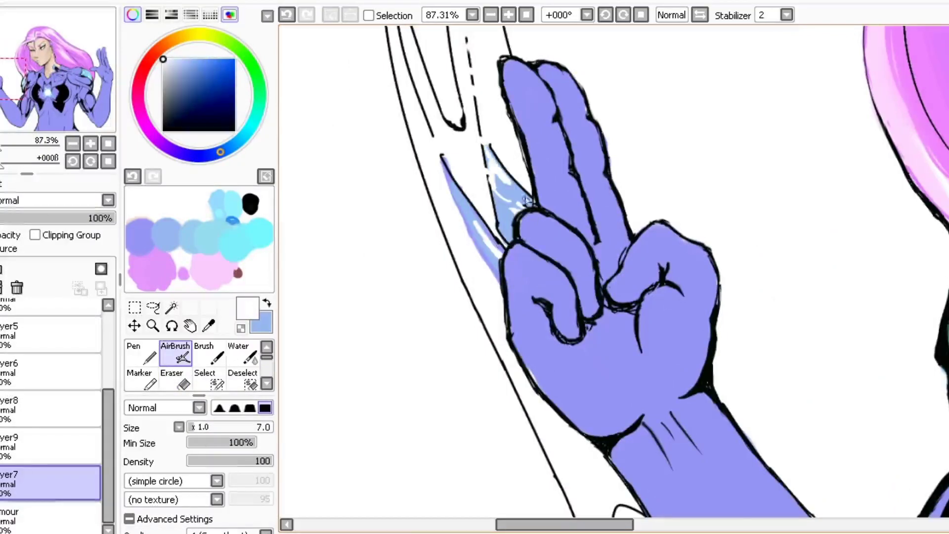
pyautogui.scroll(-4, 385, 267)
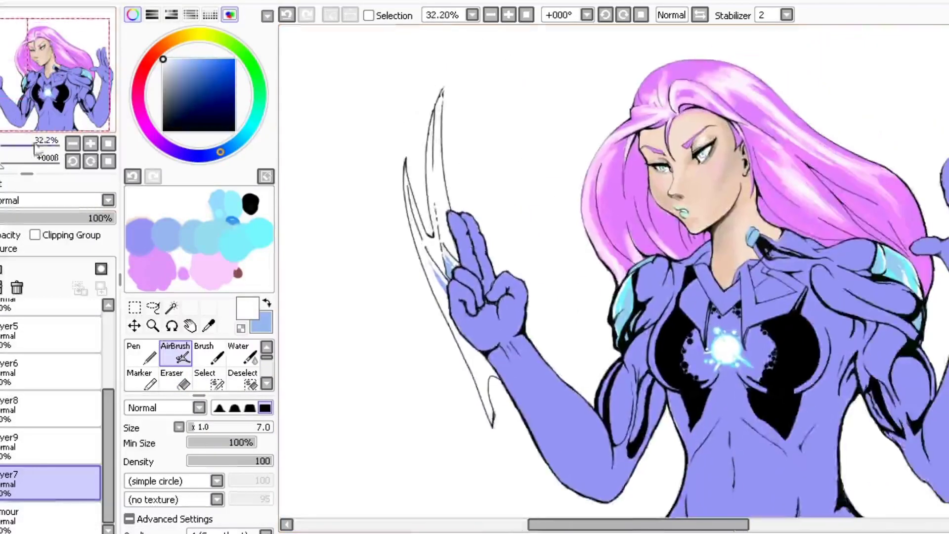
# - Shade the tallest blade's inner edge dark grey with the AirBrush at size 17 and density 8
pyautogui.scroll(2, 385, 266)
pyautogui.press('e')
pyautogui.keyDown('alt'); pyautogui.click(380, 264); pyautogui.keyUp('alt')
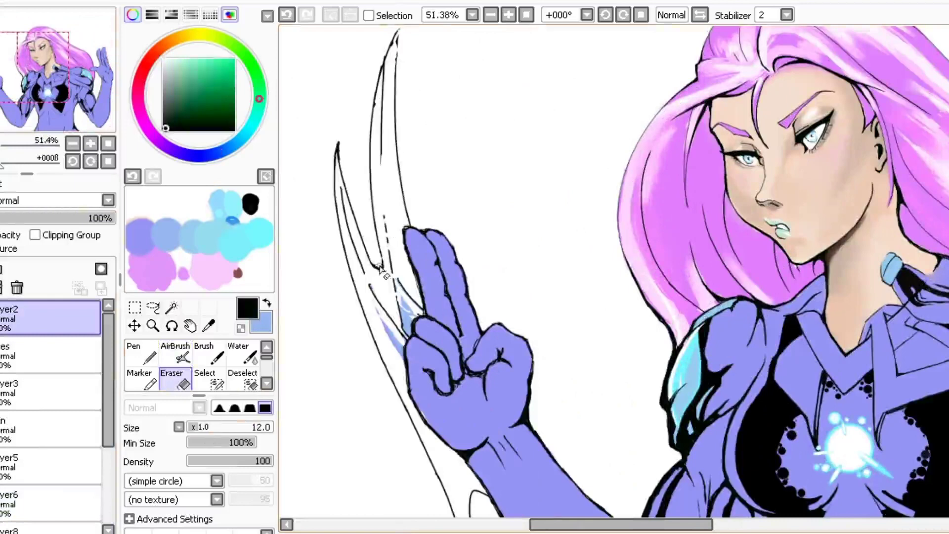
pyautogui.click(175, 353)
pyautogui.click(162, 104)
pyautogui.moveTo(267, 461); pyautogui.dragTo(191, 461)
pyautogui.scroll(3, 34, 87)
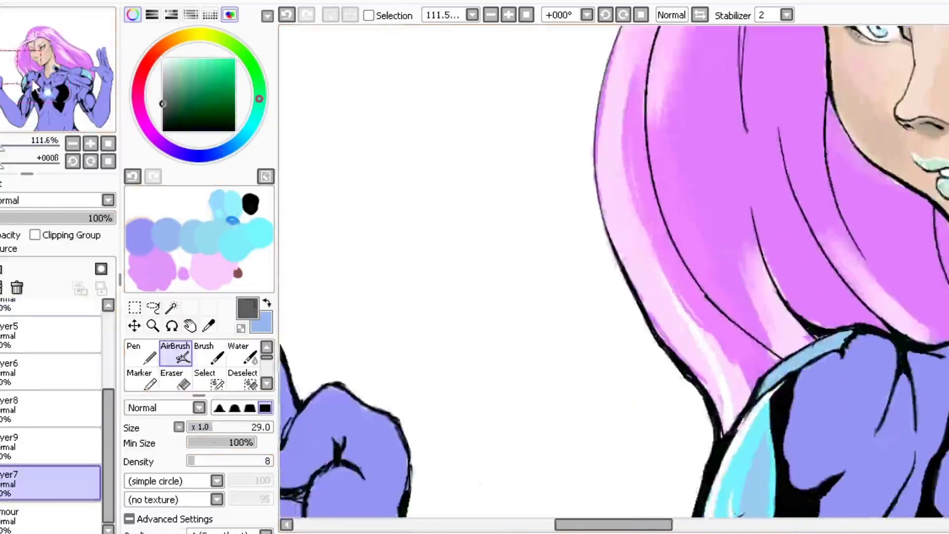
pyautogui.click(35, 86)
pyautogui.click(196, 429)
pyautogui.moveTo(509, 291); pyautogui.dragTo(489, 190)
pyautogui.scroll(-2, 514, 223)
pyautogui.moveTo(541, 261); pyautogui.dragTo(531, 168)
pyautogui.moveTo(538, 230)
pyautogui.mouseDown()
pyautogui.moveTo(530, 96)
pyautogui.moveTo(549, 241)
pyautogui.mouseUp()
pyautogui.moveTo(550, 292); pyautogui.dragTo(541, 143)
pyautogui.moveTo(546, 249)
pyautogui.mouseDown()
pyautogui.moveTo(541, 184)
pyautogui.moveTo(552, 306)
pyautogui.mouseUp()
pyautogui.moveTo(552, 348)
pyautogui.mouseDown()
pyautogui.moveTo(543, 267)
pyautogui.moveTo(556, 411)
pyautogui.mouseUp()
pyautogui.scroll(-3, 514, 284)
pyautogui.scroll(2, 442, 153)
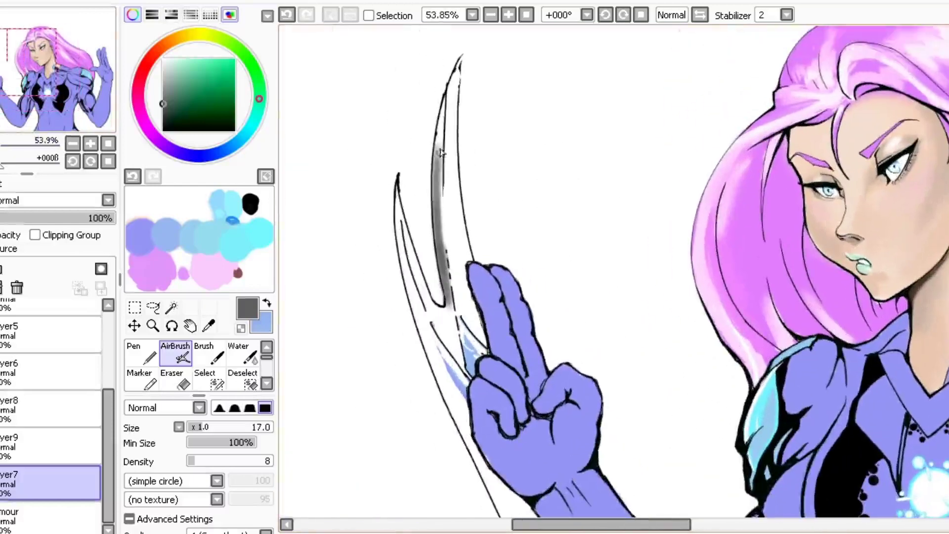
# - Trim the upper part of the tallest blade's grey shading with sampled white at size 8 and density 100
pyautogui.keyDown('alt'); pyautogui.click(346, 324); pyautogui.keyUp('alt')
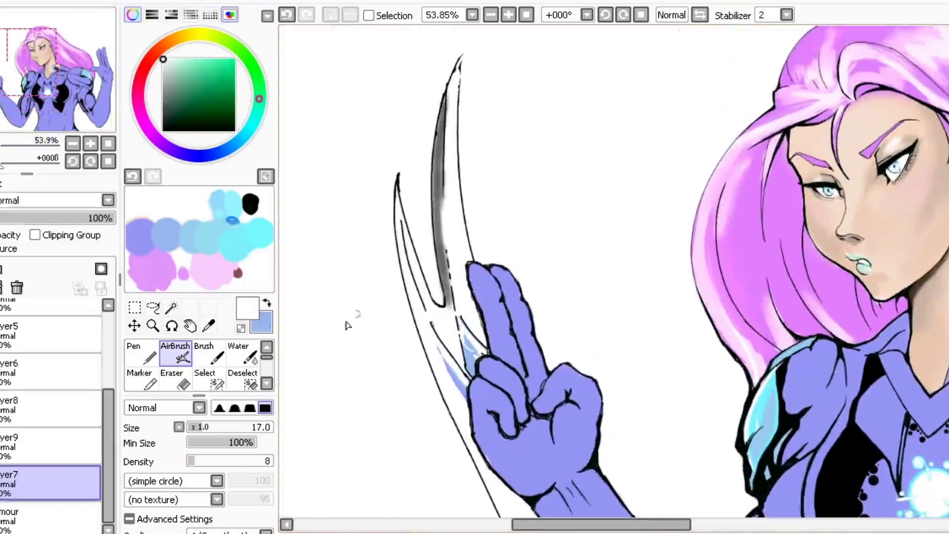
pyautogui.scroll(3, 435, 98)
pyautogui.moveTo(452, 184)
pyautogui.mouseDown()
pyautogui.moveTo(454, 151)
pyautogui.moveTo(463, 265)
pyautogui.mouseUp()
pyautogui.scroll(-3, 448, 331)
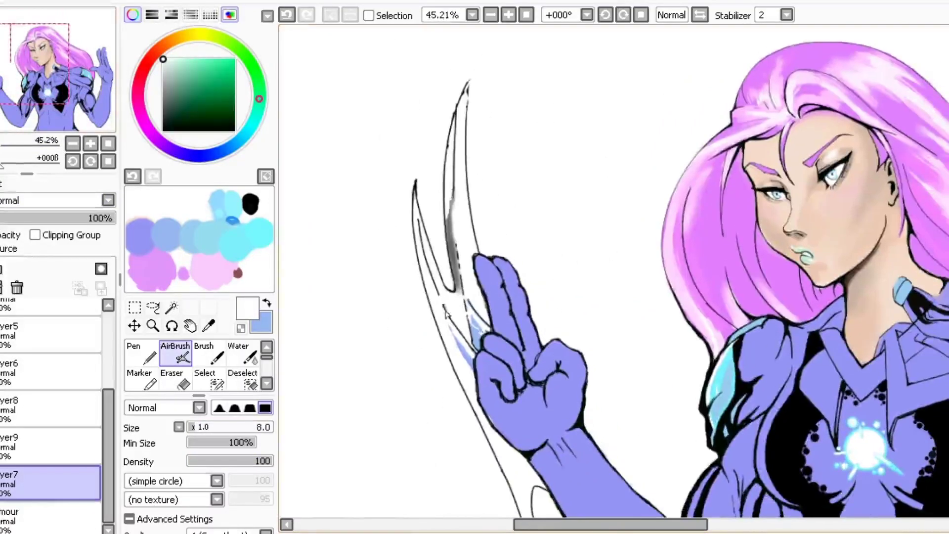
# - Fade the line art at the tips of the two upper blades with the Eraser, reducing it to size 15
pyautogui.click(258, 429)
pyautogui.click(178, 427)
pyautogui.press('e')
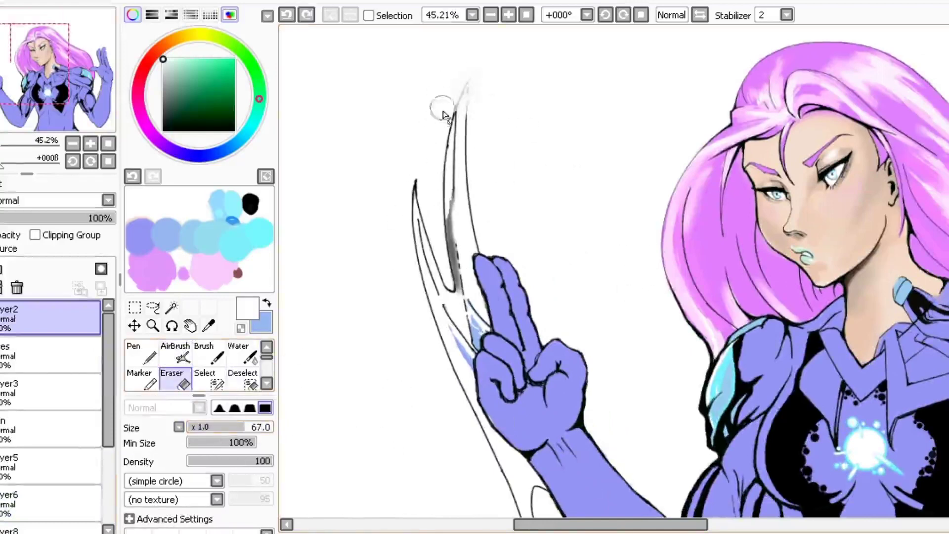
pyautogui.press('[')
pyautogui.press('[')
pyautogui.press('[')
pyautogui.press('[')
pyautogui.press('[')
pyautogui.moveTo(455, 132)
pyautogui.mouseDown()
pyautogui.moveTo(455, 100)
pyautogui.moveTo(472, 131)
pyautogui.mouseUp()
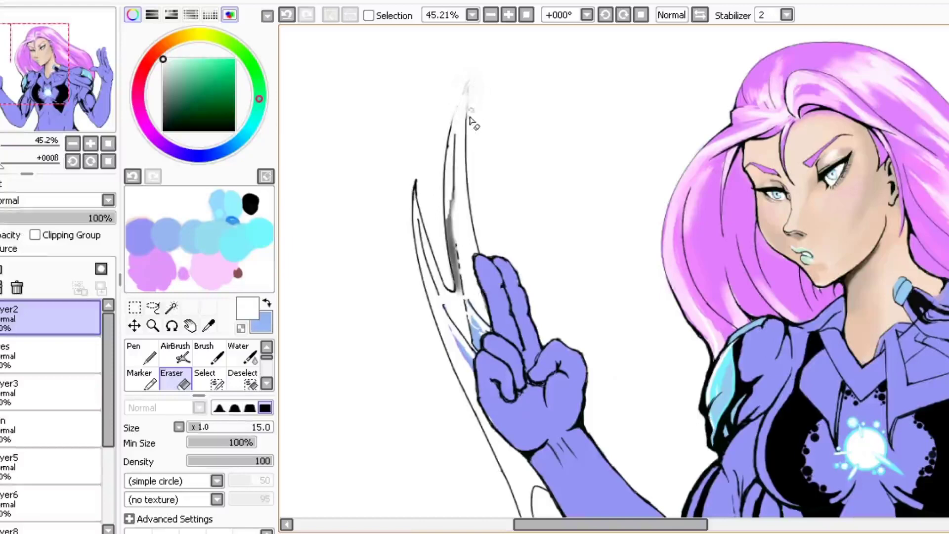
pyautogui.scroll(-4, 465, 139)
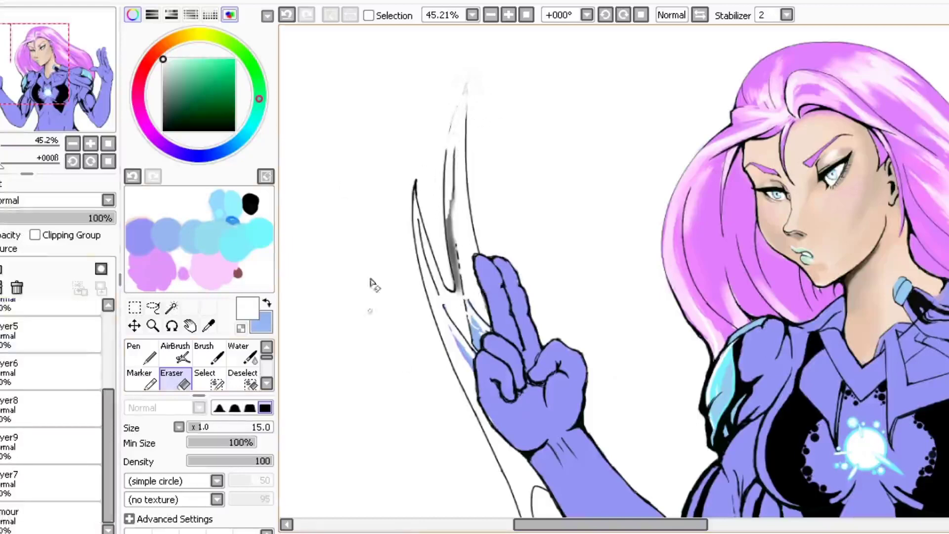
pyautogui.scroll(-2, 397, 168)
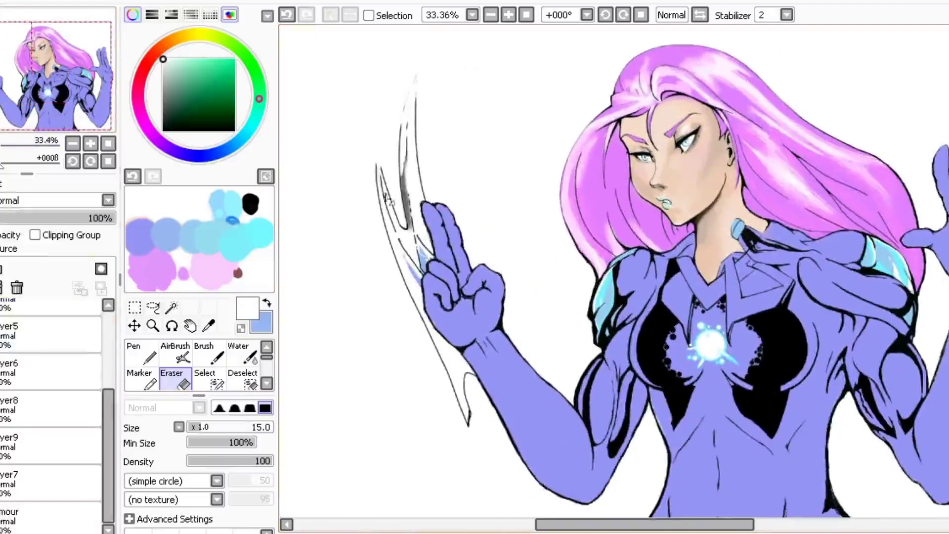
# - Shade the second blade and its tip in soft mid grey with the AirBrush at size 9 and density 7
pyautogui.click(175, 353)
pyautogui.scroll(2, 353, 178)
pyautogui.moveTo(452, 171); pyautogui.dragTo(420, 222)
pyautogui.hotkey('ctrl', 'z')
pyautogui.moveTo(233, 461); pyautogui.dragTo(196, 471)
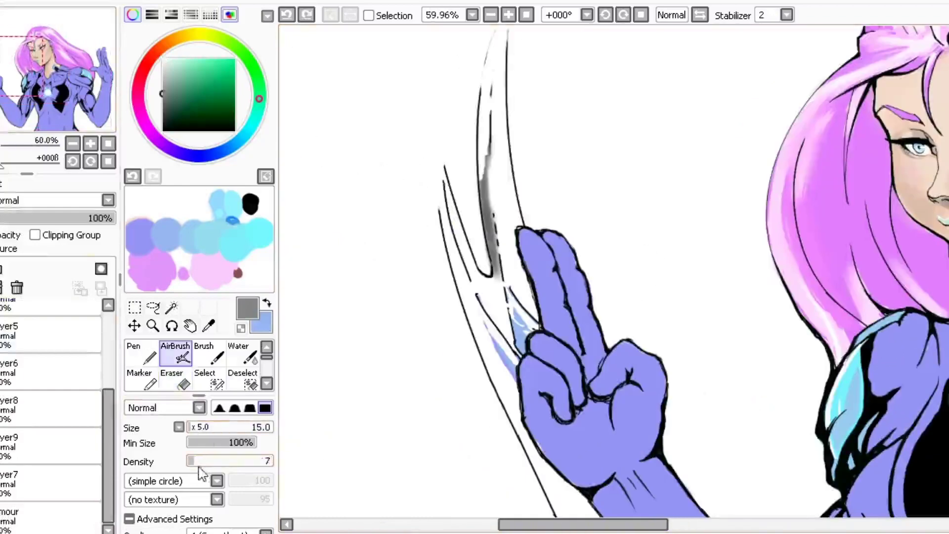
pyautogui.moveTo(442, 182); pyautogui.dragTo(443, 125)
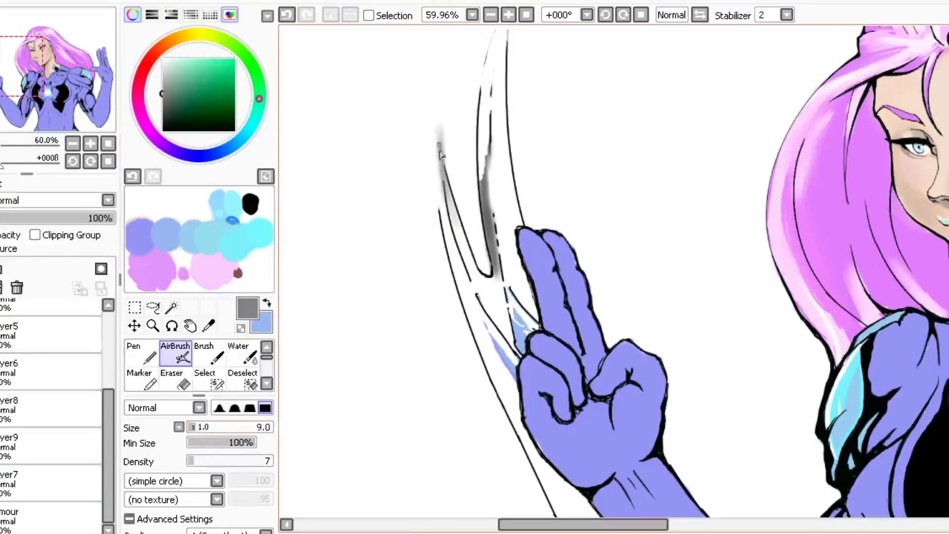
pyautogui.press('e')
pyautogui.hotkey('ctrl', 'z')
pyautogui.moveTo(445, 168)
pyautogui.mouseDown()
pyautogui.moveTo(439, 129)
pyautogui.moveTo(457, 107)
pyautogui.mouseUp()
pyautogui.scroll(-3, 466, 127)
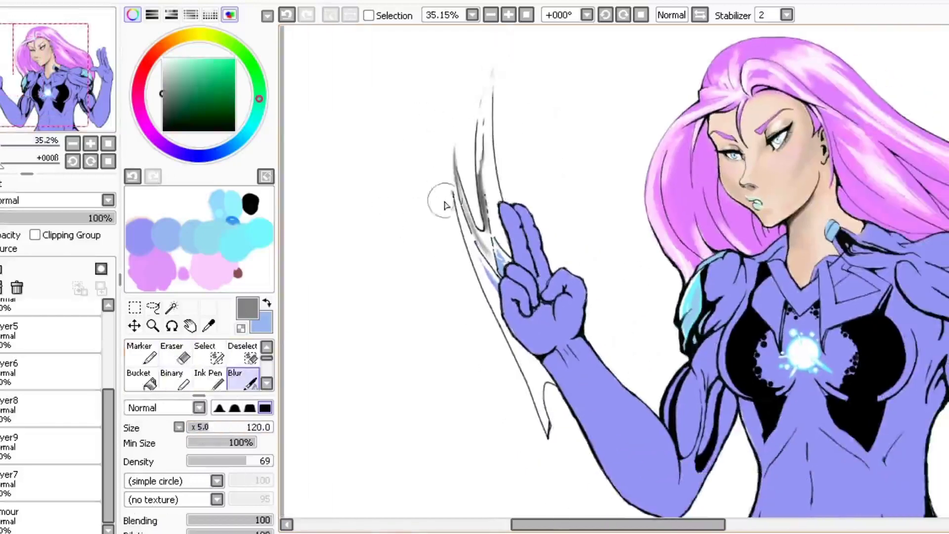
# - Add soft grey shading to the lower blade beside the wrist with the AirBrush at size 17
pyautogui.press('v')
pyautogui.scroll(1, 29, 121)
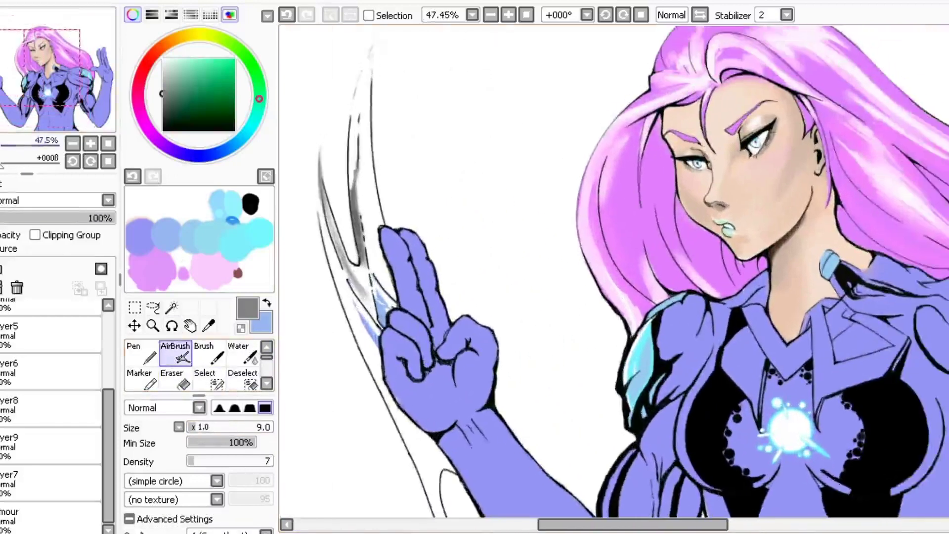
pyautogui.scroll(-1, 30, 121)
pyautogui.click(49, 482)
pyautogui.scroll(4, 354, 324)
pyautogui.moveTo(451, 282)
pyautogui.mouseDown()
pyautogui.moveTo(474, 250)
pyautogui.moveTo(519, 306)
pyautogui.mouseUp()
pyautogui.scroll(-3, 519, 306)
pyautogui.scroll(1, 519, 307)
pyautogui.moveTo(8, 96); pyautogui.dragTo(27, 112)
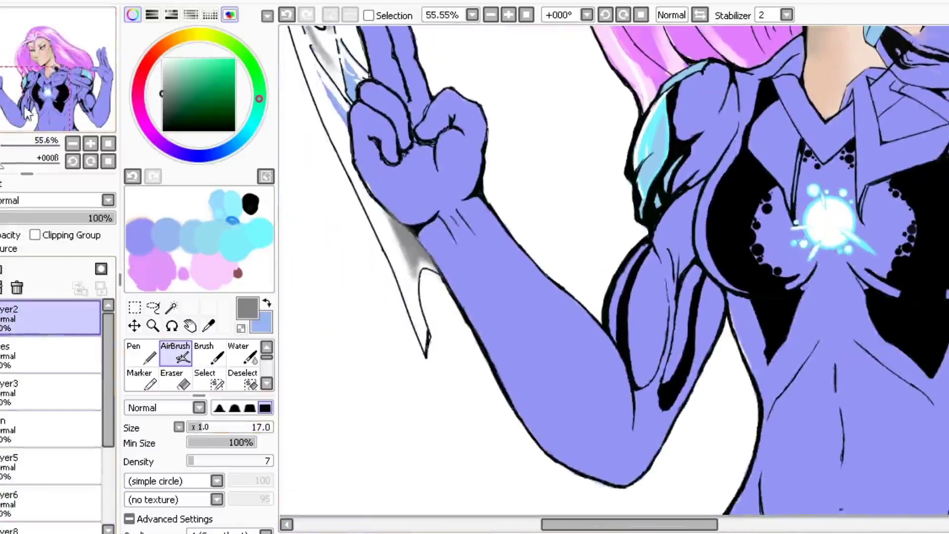
# - Paint a long black panel down the forearm beside the blades at density 100, reducing the AirBrush to size 19 near the wrist
pyautogui.rightClick(250, 202)
pyautogui.scroll(-3, 38, 441)
pyautogui.click(35, 480)
pyautogui.click(72, 143)
pyautogui.moveTo(229, 427); pyautogui.dragTo(257, 427)
pyautogui.moveTo(193, 460); pyautogui.dragTo(273, 460)
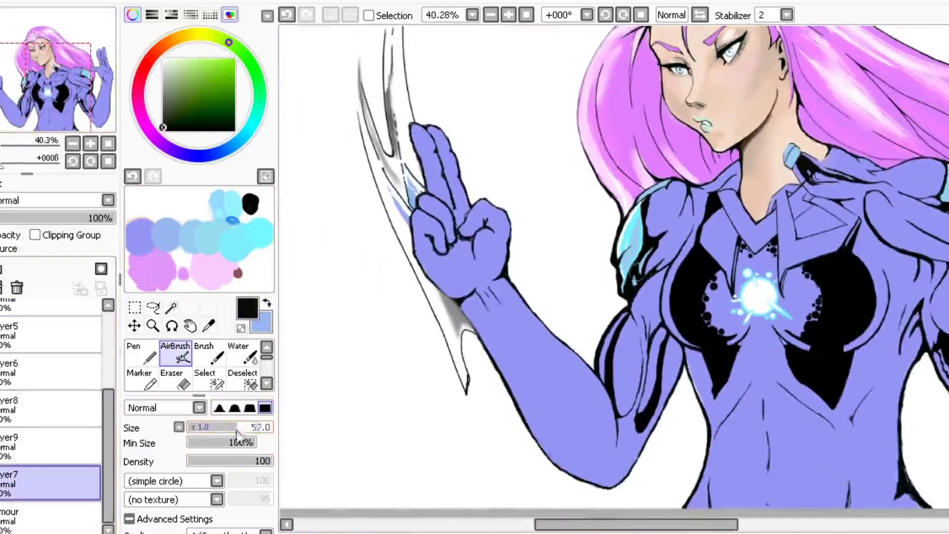
pyautogui.moveTo(75, 89); pyautogui.dragTo(98, 104)
pyautogui.moveTo(519, 415); pyautogui.dragTo(467, 341)
pyautogui.moveTo(230, 427); pyautogui.dragTo(204, 427)
pyautogui.moveTo(430, 287)
pyautogui.mouseDown()
pyautogui.moveTo(420, 270)
pyautogui.moveTo(505, 358)
pyautogui.mouseUp()
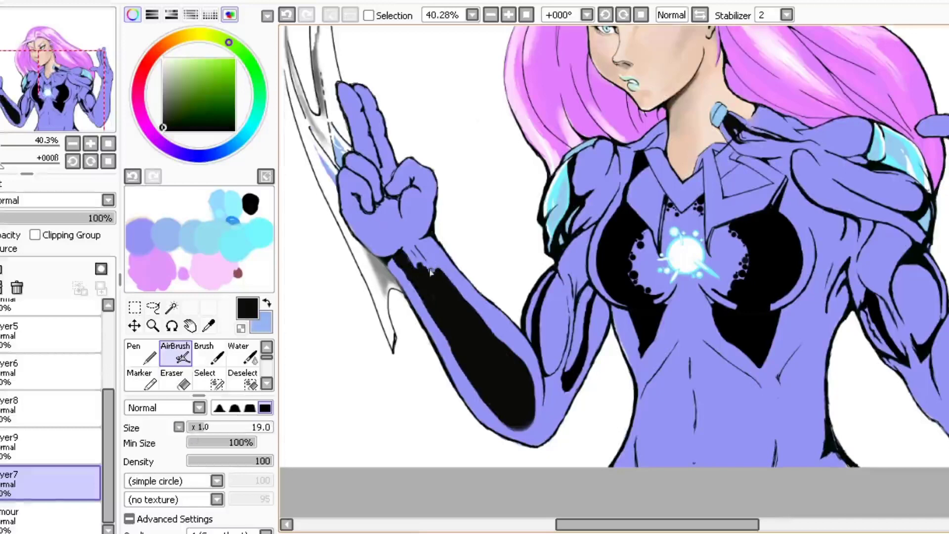
# - Refine the forearm panel's outline and extend black into the inner elbow with the AirBrush at size 26
pyautogui.scroll(-2, 475, 324)
pyautogui.scroll(4, 420, 272)
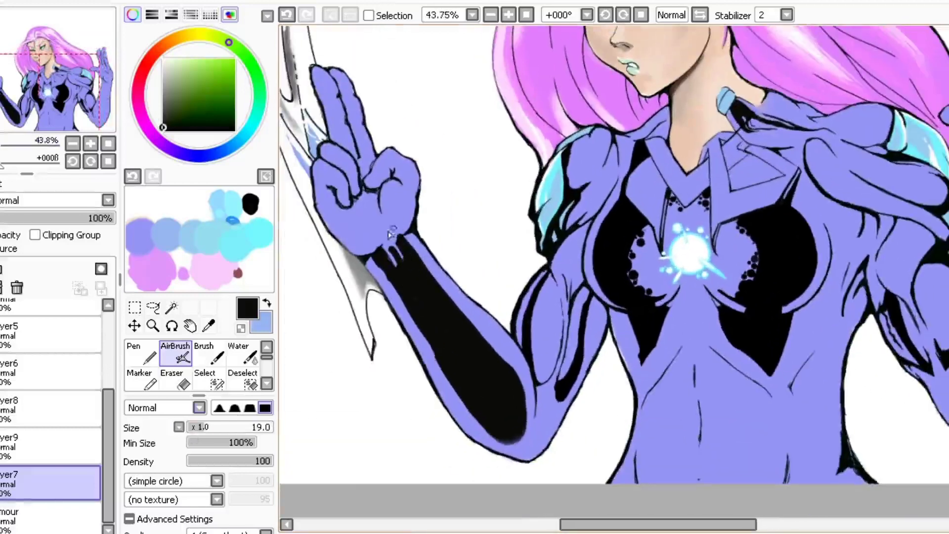
pyautogui.scroll(2, 527, 366)
pyautogui.moveTo(528, 365); pyautogui.dragTo(610, 458)
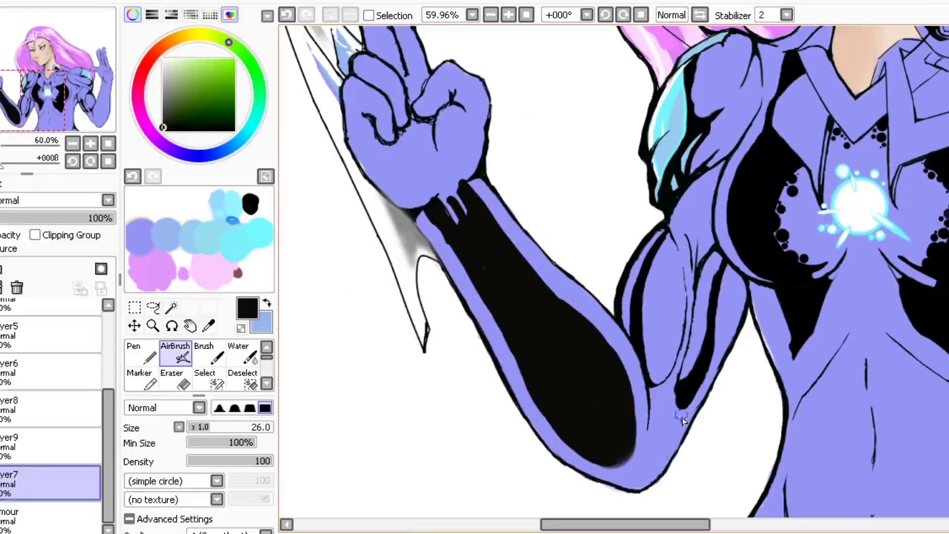
pyautogui.scroll(-4, 668, 428)
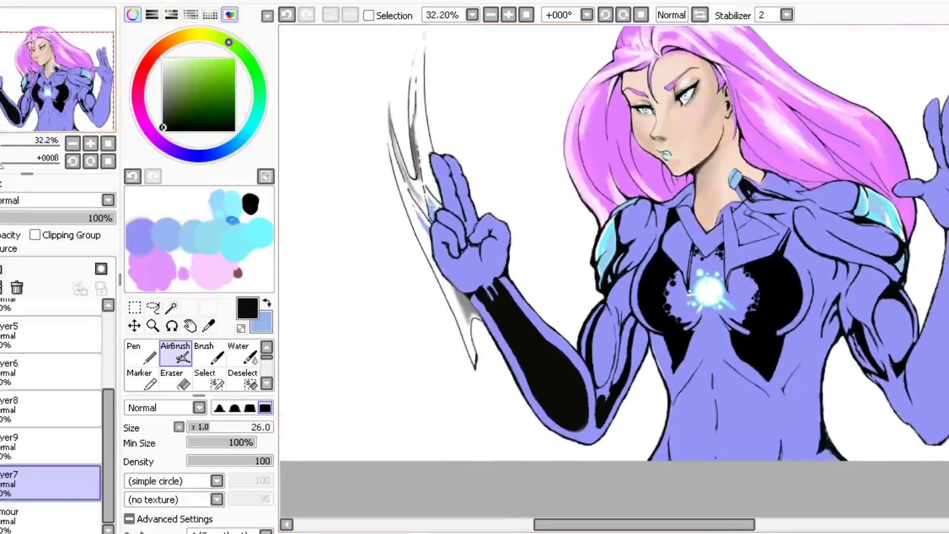
pyautogui.scroll(1, 303, 290)
# - Paint a small black patch above the other arm's elbow at size 26 and trim its edge with the Eraser
pyautogui.moveTo(303, 290); pyautogui.dragTo(75, 89)
pyautogui.scroll(3, 494, 277)
pyautogui.click(228, 427)
pyautogui.moveTo(507, 372); pyautogui.dragTo(524, 398)
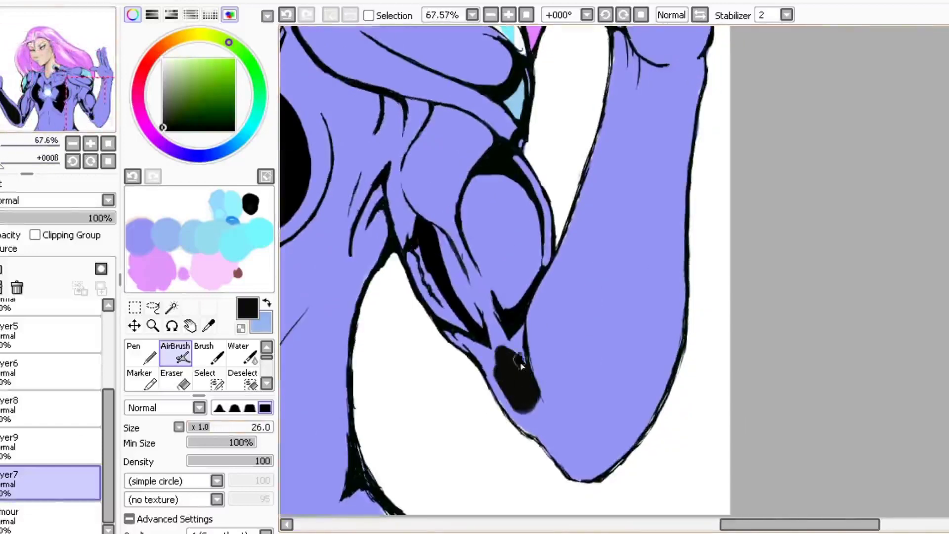
pyautogui.press('e')
pyautogui.moveTo(501, 346); pyautogui.dragTo(494, 376)
pyautogui.press('v')
# - Fill the other forearm with a long black panel from elbow to wrist using the AirBrush at size 28
pyautogui.moveTo(580, 375)
pyautogui.mouseDown()
pyautogui.moveTo(599, 287)
pyautogui.moveTo(607, 394)
pyautogui.moveTo(623, 343)
pyautogui.moveTo(611, 392)
pyautogui.moveTo(600, 302)
pyautogui.moveTo(648, 245)
pyautogui.moveTo(652, 82)
pyautogui.mouseUp()
pyautogui.click(217, 428)
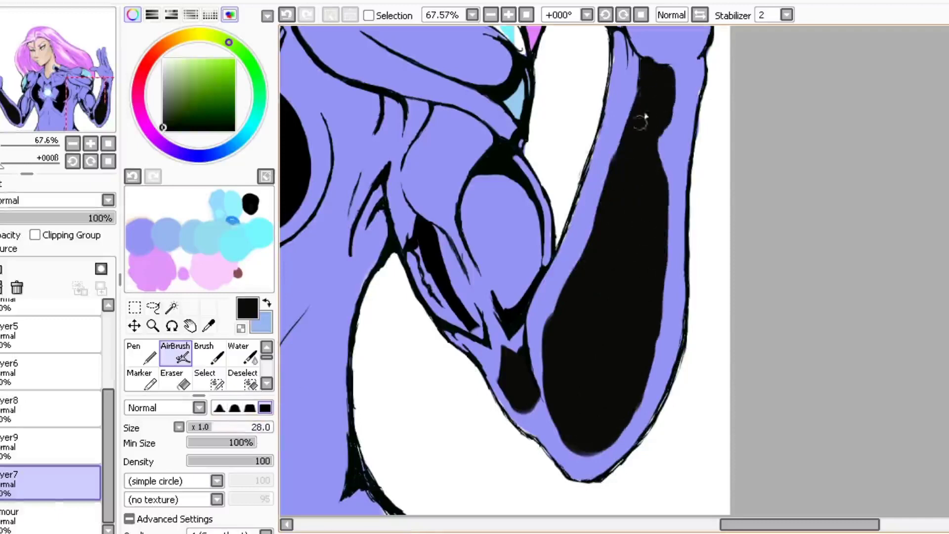
pyautogui.press('e')
pyautogui.scroll(-4, 415, 267)
pyautogui.press('v')
# - Touch up the upper edge of the black forearm panel on the blade arm with sampled purple and black
pyautogui.keyDown('alt'); pyautogui.click(410, 289); pyautogui.keyUp('alt')
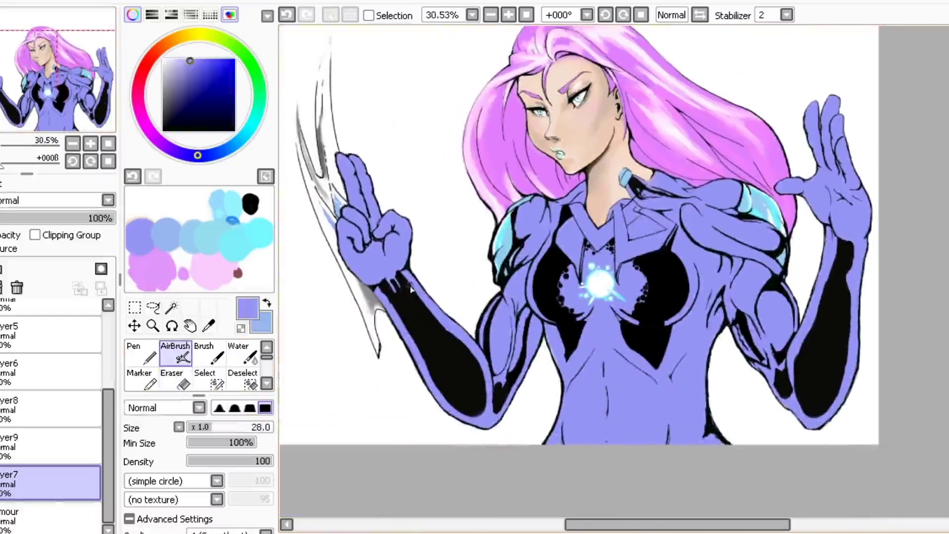
pyautogui.scroll(1, 489, 382)
pyautogui.keyDown('alt'); pyautogui.click(415, 301); pyautogui.keyUp('alt')
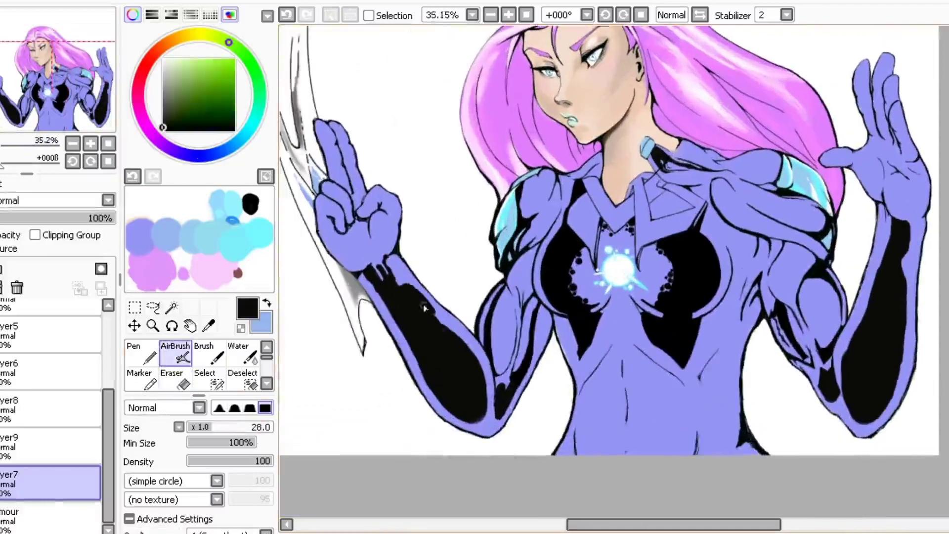
pyautogui.scroll(-2, 435, 316)
# - Paint two rounded black panels on the abdomen, leaving a purple star shape between them, with the AirBrush at size 83
pyautogui.scroll(3, 435, 317)
pyautogui.scroll(1, 574, 457)
pyautogui.moveTo(575, 457); pyautogui.dragTo(575, 426)
pyautogui.moveTo(235, 427); pyautogui.dragTo(259, 426)
pyautogui.moveTo(625, 396)
pyautogui.mouseDown()
pyautogui.moveTo(620, 459)
pyautogui.moveTo(632, 390)
pyautogui.moveTo(692, 430)
pyautogui.moveTo(638, 459)
pyautogui.mouseUp()
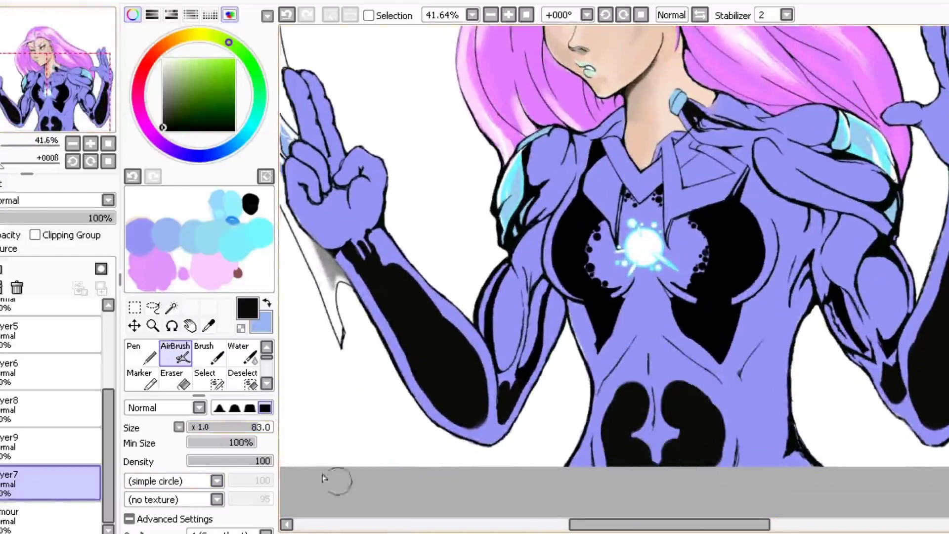
# - Extend the abdominal panels upward into points and thicken the black edging at the waist and hip, reducing the brush to size 7
pyautogui.scroll(10, 652, 459)
pyautogui.press('[')
pyautogui.press('[')
pyautogui.press('[')
pyautogui.moveTo(524, 247)
pyautogui.mouseDown()
pyautogui.moveTo(536, 195)
pyautogui.moveTo(601, 131)
pyautogui.moveTo(611, 61)
pyautogui.mouseUp()
pyautogui.moveTo(672, 61)
pyautogui.mouseDown()
pyautogui.moveTo(697, 258)
pyautogui.moveTo(608, 169)
pyautogui.moveTo(690, 98)
pyautogui.moveTo(812, 193)
pyautogui.moveTo(890, 269)
pyautogui.moveTo(920, 445)
pyautogui.mouseUp()
pyautogui.scroll(-6, 673, 327)
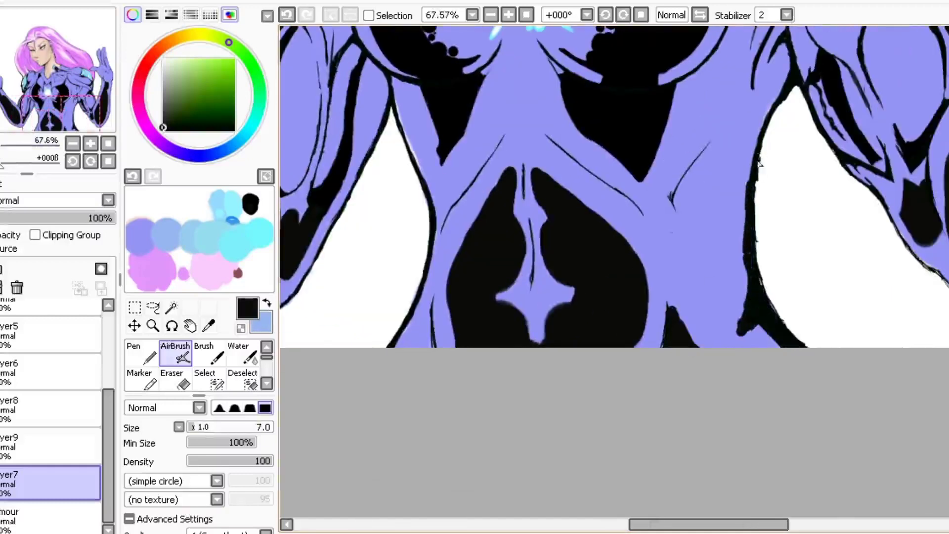
# - Paint black areas on the blade hand's palm and thumb base with the AirBrush at size 27
pyautogui.scroll(-6, 759, 156)
pyautogui.scroll(7, 474, 237)
pyautogui.press(']')
pyautogui.press(']')
pyautogui.press(']')
pyautogui.press(']')
pyautogui.press(']')
pyautogui.moveTo(513, 383)
pyautogui.mouseDown()
pyautogui.moveTo(555, 350)
pyautogui.moveTo(546, 282)
pyautogui.moveTo(565, 317)
pyautogui.moveTo(620, 292)
pyautogui.mouseUp()
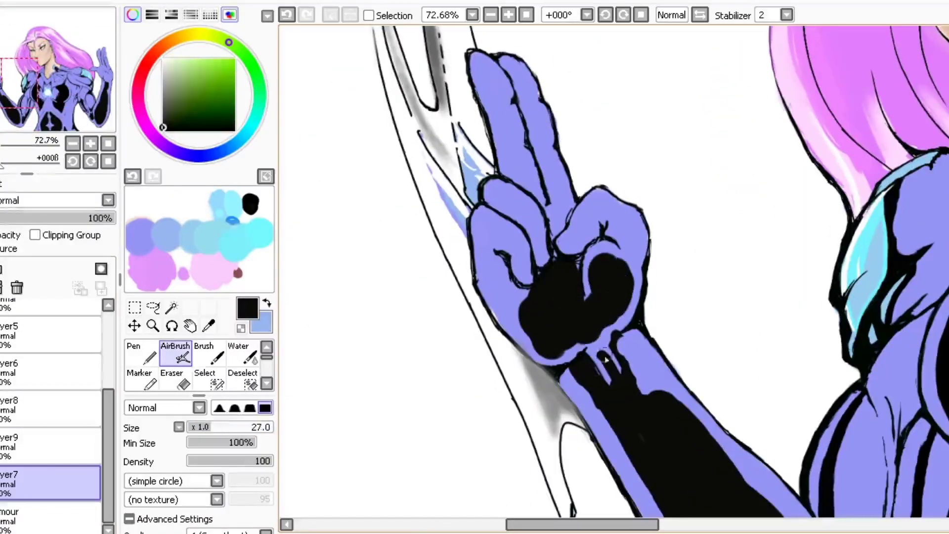
# - Join the blade hand's palm areas in black and add black to the folded thumb
pyautogui.press('e')
pyautogui.press('a')
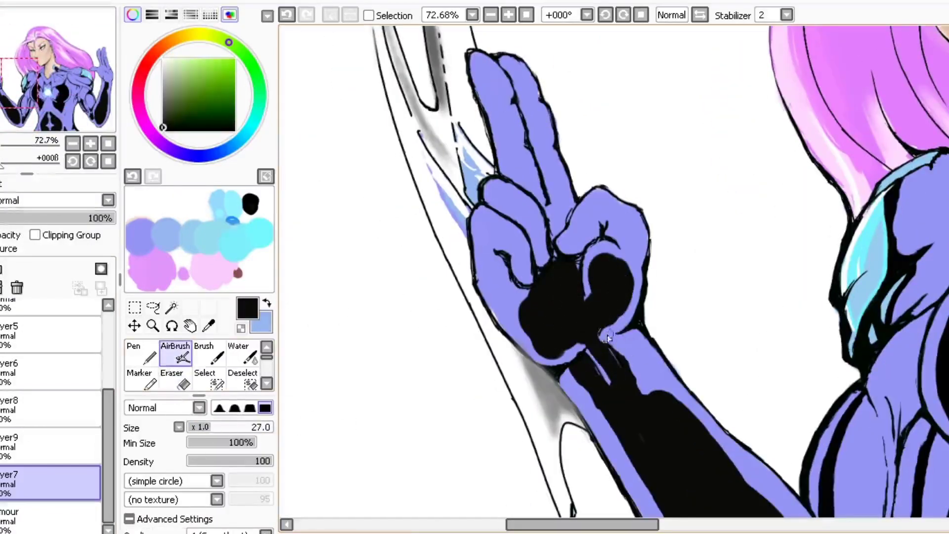
pyautogui.moveTo(617, 260)
pyautogui.mouseDown()
pyautogui.moveTo(629, 230)
pyautogui.moveTo(568, 245)
pyautogui.mouseUp()
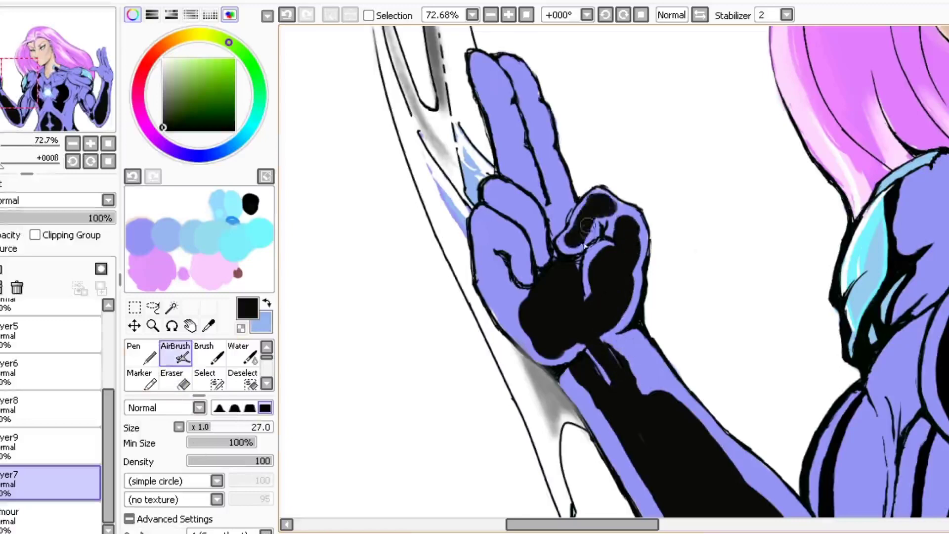
# - Fill the blade hand's curled fingers and outer palm with black patches using the AirBrush at sizes 16 to 19
pyautogui.scroll(-4, 569, 244)
pyautogui.scroll(6, 544, 299)
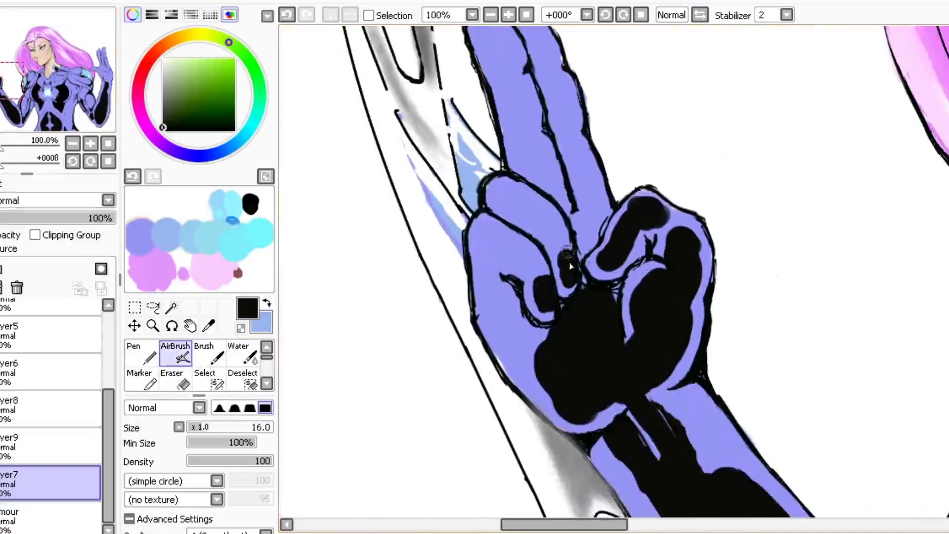
pyautogui.moveTo(488, 197)
pyautogui.mouseDown()
pyautogui.moveTo(532, 220)
pyautogui.moveTo(532, 210)
pyautogui.moveTo(552, 228)
pyautogui.mouseUp()
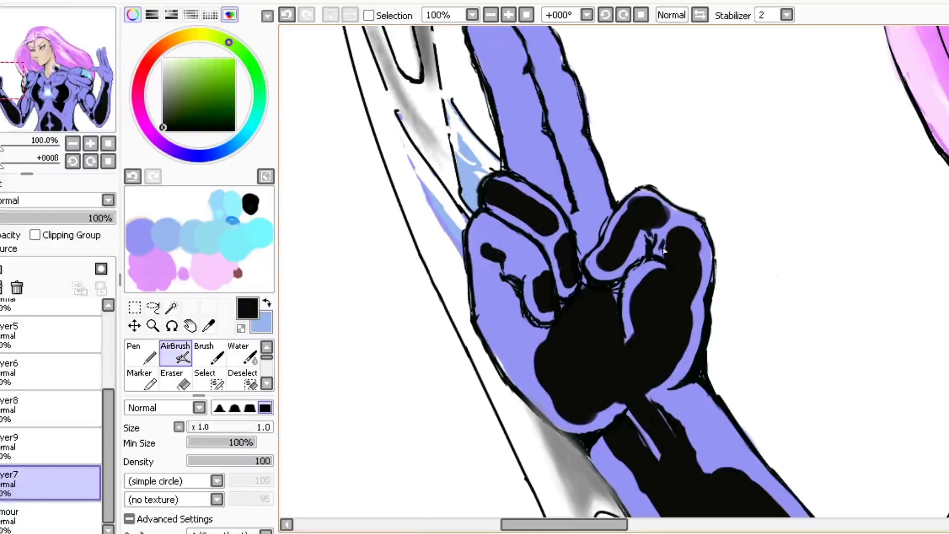
pyautogui.moveTo(496, 277); pyautogui.dragTo(487, 238)
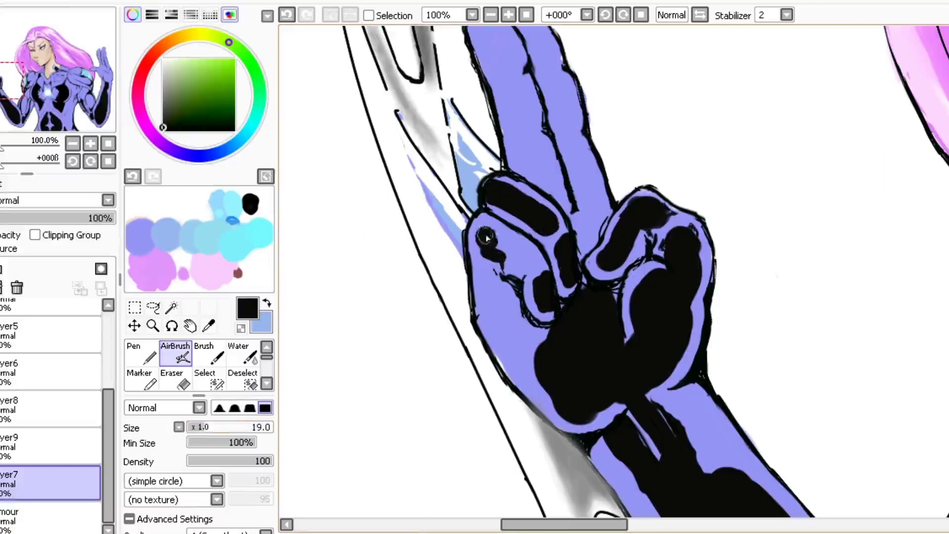
pyautogui.moveTo(498, 297); pyautogui.dragTo(569, 351)
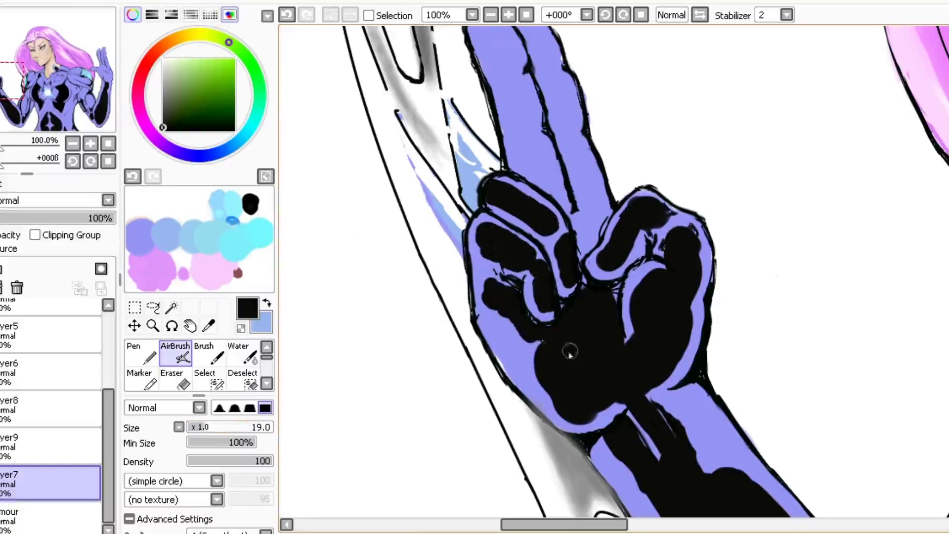
# - Paint black segments along the blade hand's two extended fingers, using the AirBrush at size 10
pyautogui.scroll(-4, 541, 386)
pyautogui.scroll(4, 467, 199)
pyautogui.moveTo(510, 287); pyautogui.dragTo(467, 199)
pyautogui.moveTo(465, 158); pyautogui.dragTo(468, 162)
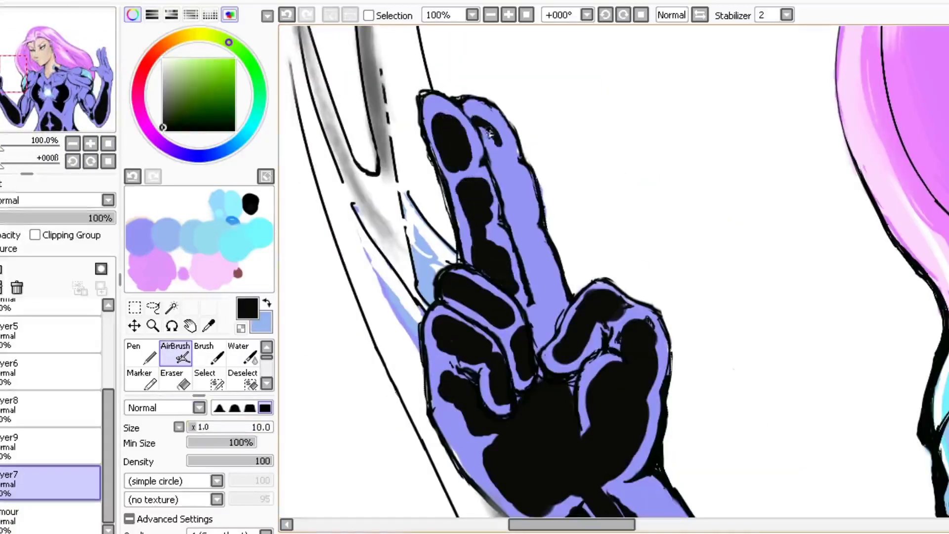
pyautogui.moveTo(517, 237); pyautogui.dragTo(537, 294)
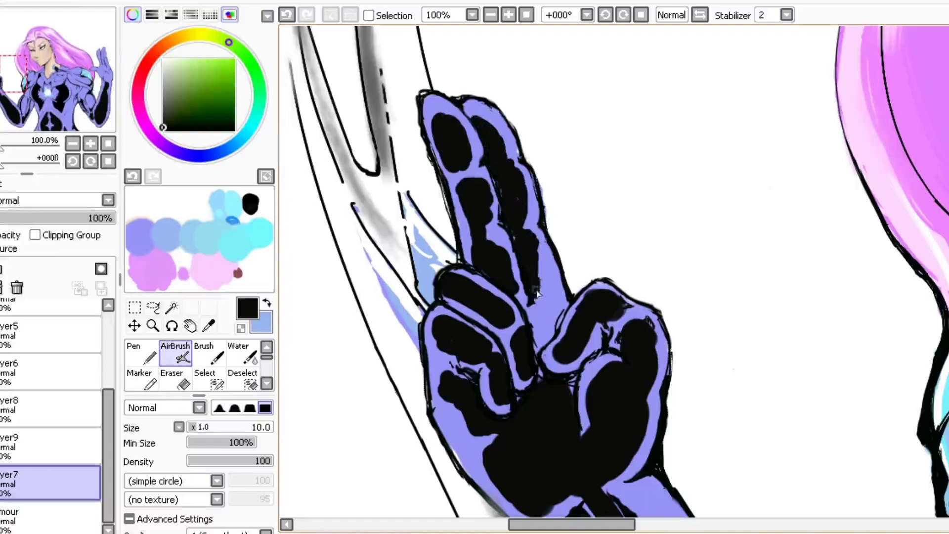
# - Paint an oval black pad at the open hand's thumb base and a heart-shaped one on its palm at size 33
pyautogui.scroll(-3, 543, 272)
pyautogui.scroll(3, 791, 222)
pyautogui.moveTo(775, 356)
pyautogui.mouseDown()
pyautogui.moveTo(766, 300)
pyautogui.moveTo(808, 323)
pyautogui.moveTo(769, 298)
pyautogui.mouseUp()
pyautogui.moveTo(690, 256)
pyautogui.mouseDown()
pyautogui.moveTo(702, 298)
pyautogui.moveTo(668, 236)
pyautogui.moveTo(708, 296)
pyautogui.mouseUp()
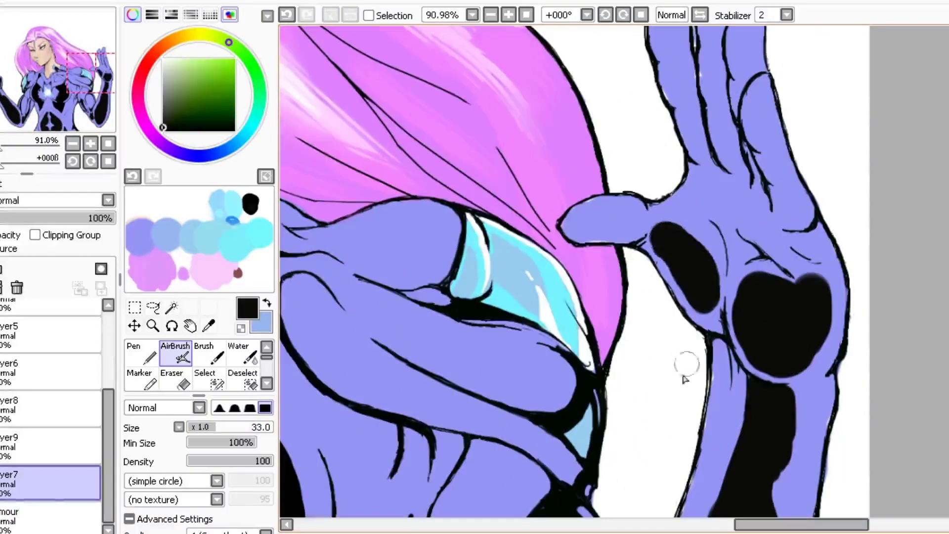
# - Paint black segments on the open hand's thumb, upper palm and four fingers, using the AirBrush at sizes 16 to 19
pyautogui.moveTo(580, 220)
pyautogui.mouseDown()
pyautogui.moveTo(630, 216)
pyautogui.moveTo(660, 229)
pyautogui.mouseUp()
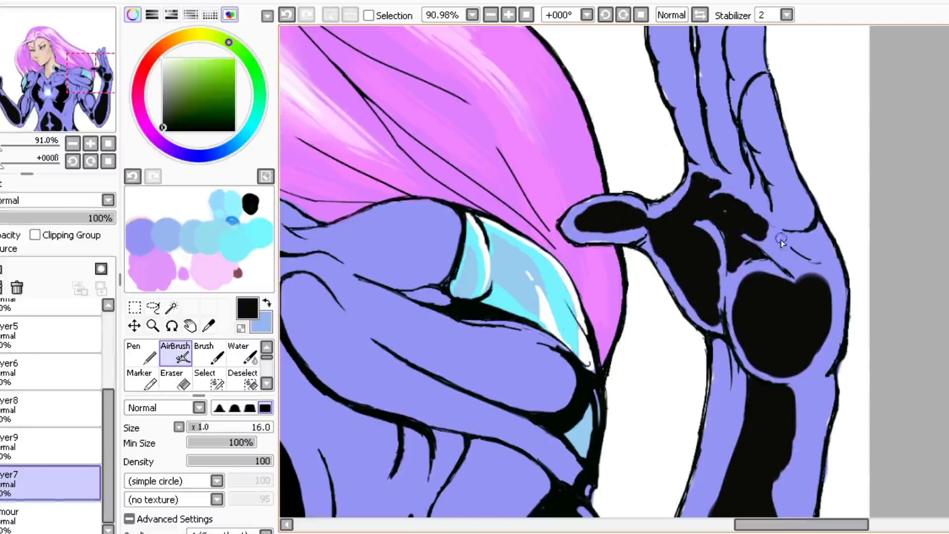
pyautogui.moveTo(810, 249)
pyautogui.mouseDown()
pyautogui.moveTo(786, 259)
pyautogui.moveTo(754, 230)
pyautogui.mouseUp()
pyautogui.moveTo(765, 144); pyautogui.dragTo(790, 191)
pyautogui.moveTo(47, 140); pyautogui.dragTo(35, 140)
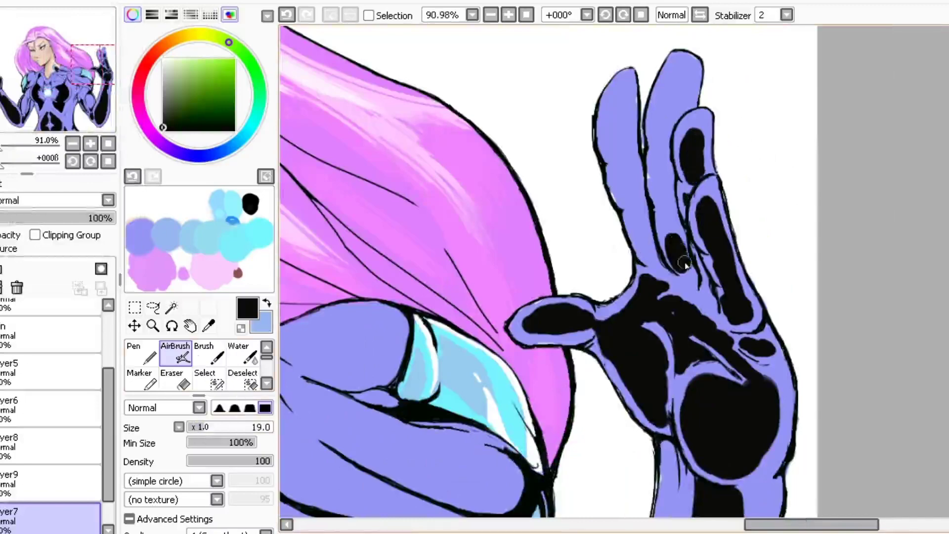
pyautogui.moveTo(663, 127); pyautogui.dragTo(678, 69)
pyautogui.scroll(-4, 678, 70)
pyautogui.scroll(5, 667, 296)
pyautogui.moveTo(666, 289)
pyautogui.mouseDown()
pyautogui.moveTo(660, 218)
pyautogui.moveTo(637, 149)
pyautogui.moveTo(646, 132)
pyautogui.mouseUp()
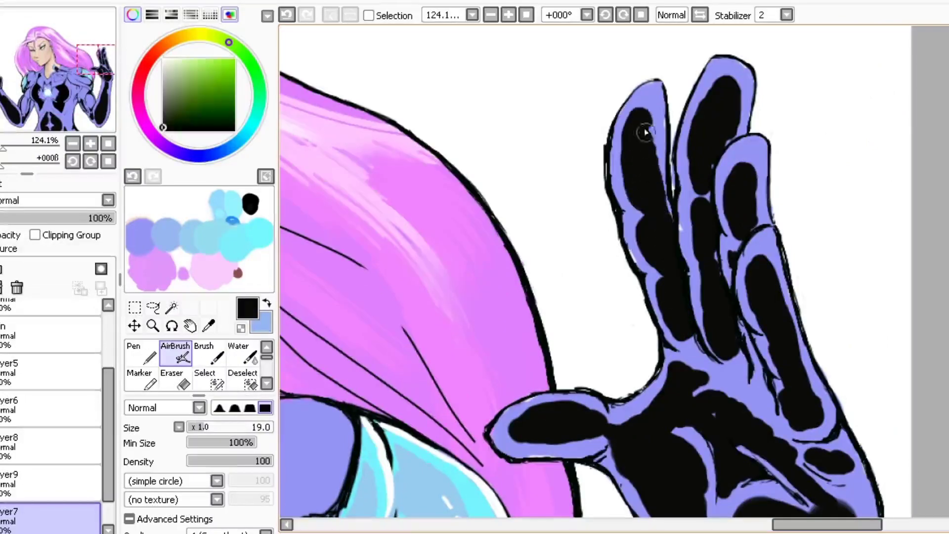
# - Paint a jagged black panel along the side of the waist with the AirBrush at size 10
pyautogui.scroll(-4, 649, 165)
pyautogui.scroll(3, 555, 317)
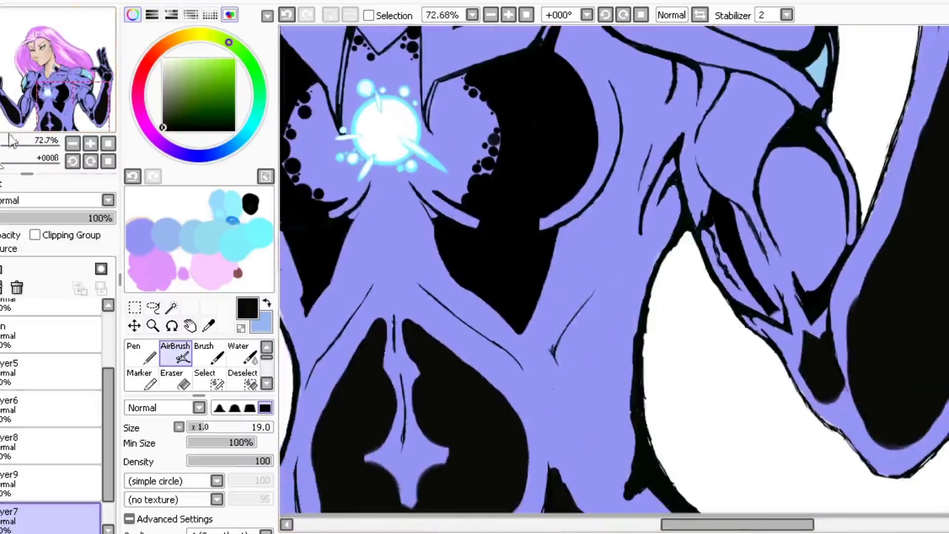
pyautogui.moveTo(582, 312); pyautogui.dragTo(585, 328)
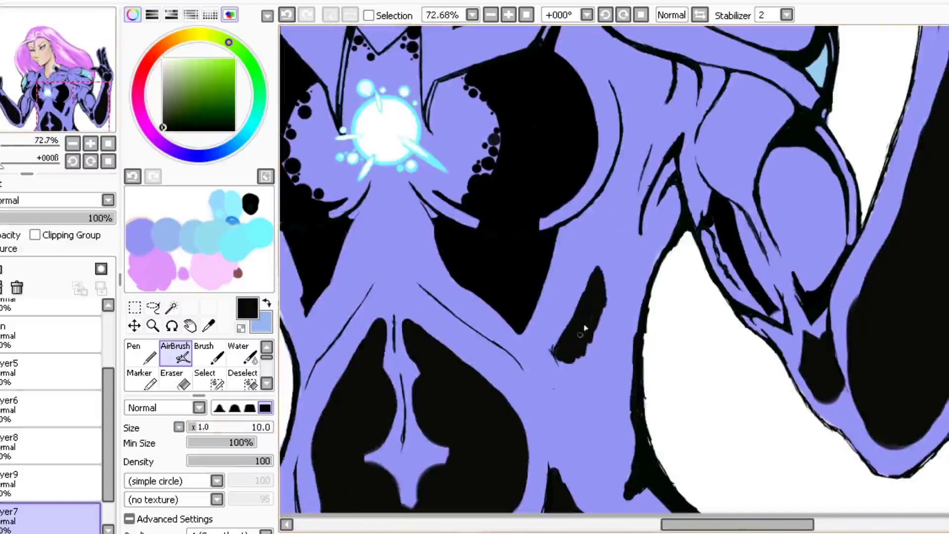
pyautogui.moveTo(584, 397)
pyautogui.mouseDown()
pyautogui.moveTo(580, 356)
pyautogui.moveTo(603, 311)
pyautogui.moveTo(604, 383)
pyautogui.moveTo(623, 336)
pyautogui.mouseUp()
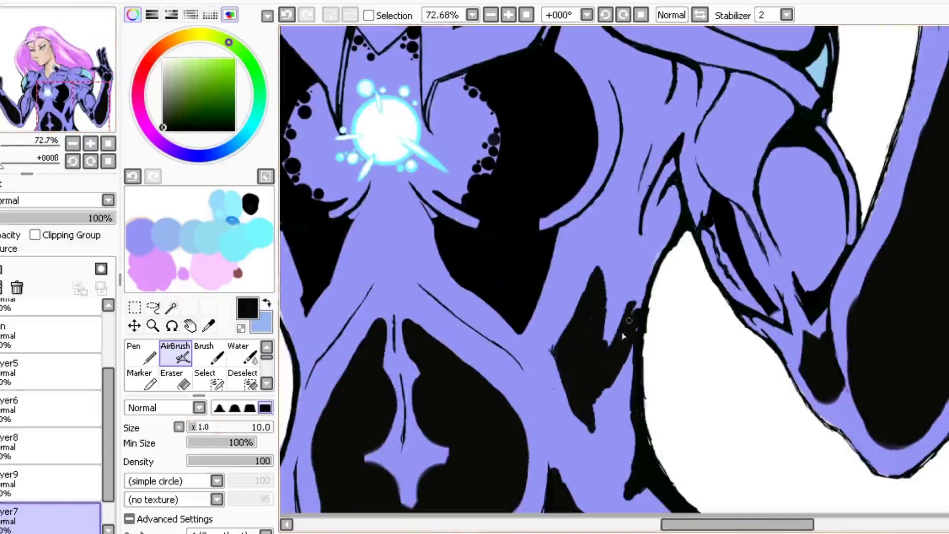
pyautogui.moveTo(603, 279); pyautogui.dragTo(600, 253)
# - Fill the ribs and armpit beside the chest panel with black patches at size 10
pyautogui.scroll(-3, 603, 280)
pyautogui.scroll(3, 603, 279)
pyautogui.moveTo(533, 237); pyautogui.dragTo(547, 198)
pyautogui.press('e')
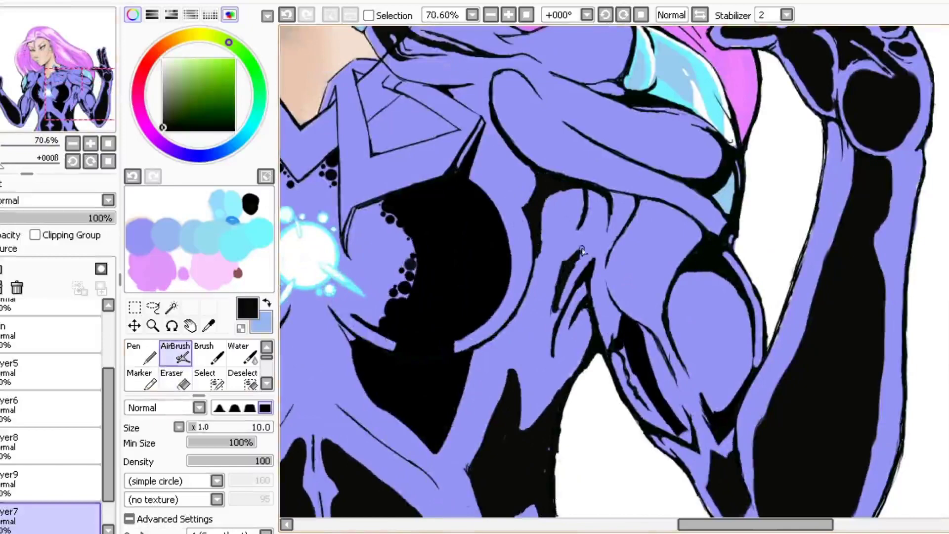
pyautogui.moveTo(534, 304); pyautogui.dragTo(541, 316)
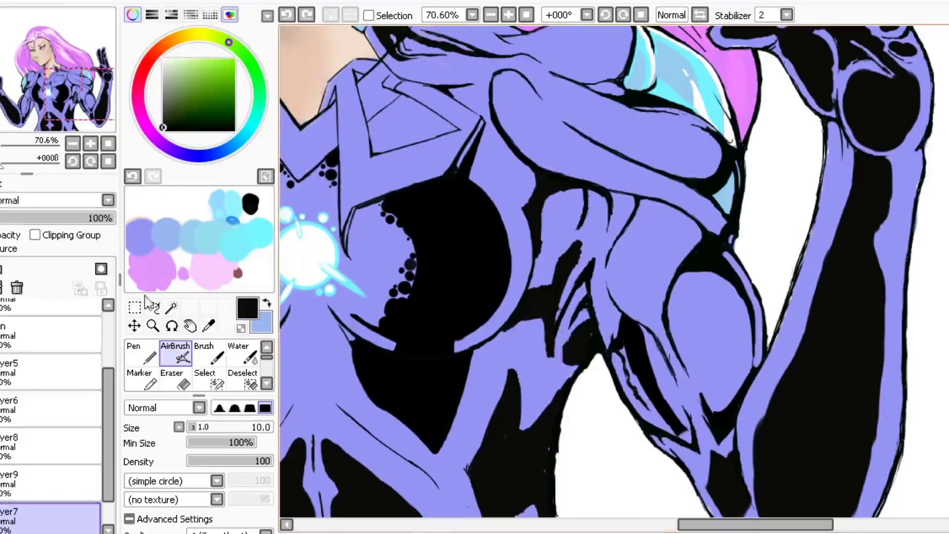
# - Add a new layer and set the AirBrush to size 500 with a muted grey-blue colour
pyautogui.scroll(-3, 564, 344)
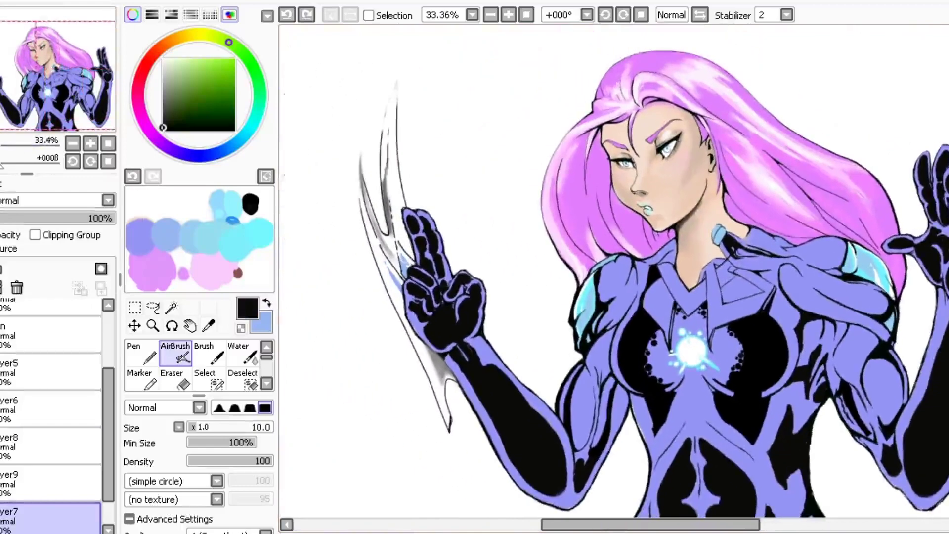
pyautogui.moveTo(102, 452)
pyautogui.mouseDown()
pyautogui.moveTo(74, 383)
pyautogui.moveTo(74, 311)
pyautogui.mouseUp()
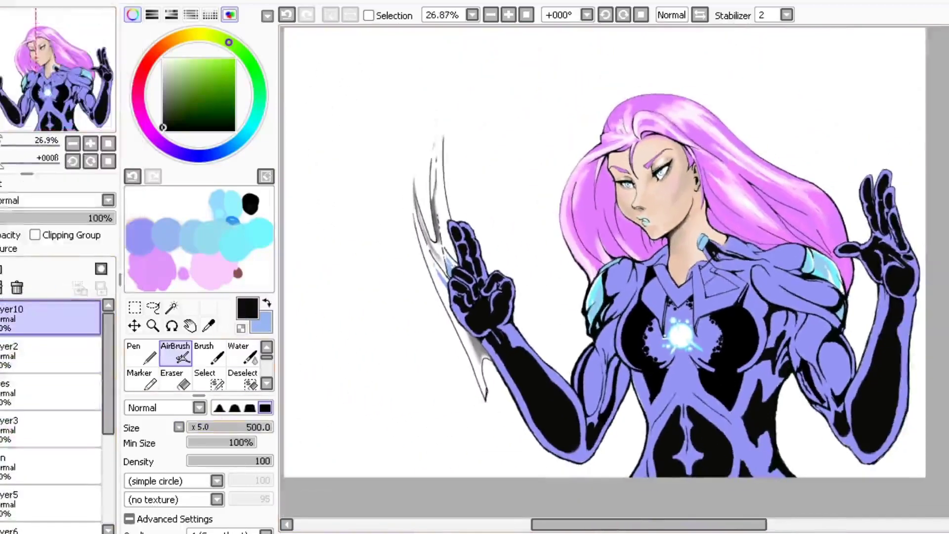
pyautogui.press('x')
pyautogui.keyDown('alt'); pyautogui.click(272, 230); pyautogui.keyUp('alt')
# - Try to cover the background behind the character in solid grey-blue with the size 500 AirBrush
pyautogui.moveTo(341, 193); pyautogui.dragTo(445, 95)
pyautogui.hotkey('ctrl', 'z')
pyautogui.hotkey('ctrl', 'z')
pyautogui.scroll(-3, 119, 416)
pyautogui.moveTo(376, 277)
pyautogui.mouseDown()
pyautogui.moveTo(445, 211)
pyautogui.moveTo(328, 95)
pyautogui.moveTo(915, 127)
pyautogui.moveTo(929, 99)
pyautogui.mouseUp()
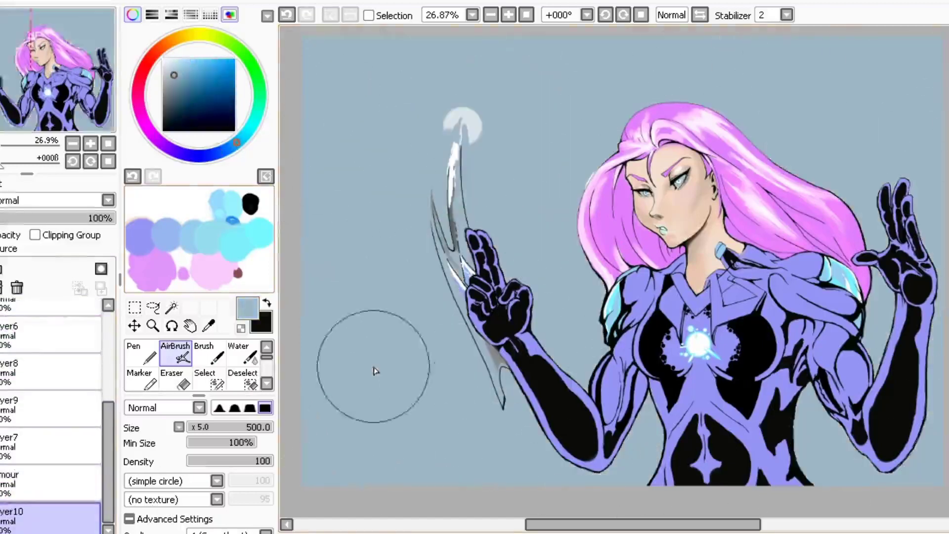
pyautogui.hotkey('ctrl', 'z')
# - Save the drawing as streamidea bp in the Pictures folder, choosing a different file type
pyautogui.hotkey('alt', 'f')
pyautogui.press('a')
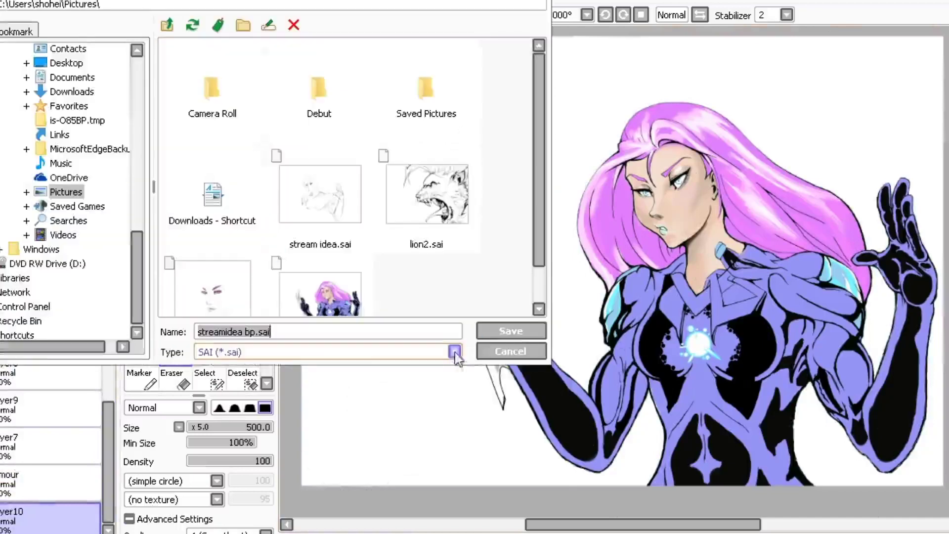
pyautogui.click(454, 352)
pyautogui.click(381, 434)
pyautogui.click(489, 337)
# - Merge the visible layers and add a new layer beneath the merged artwork
pyautogui.hotkey('alt', 'l')
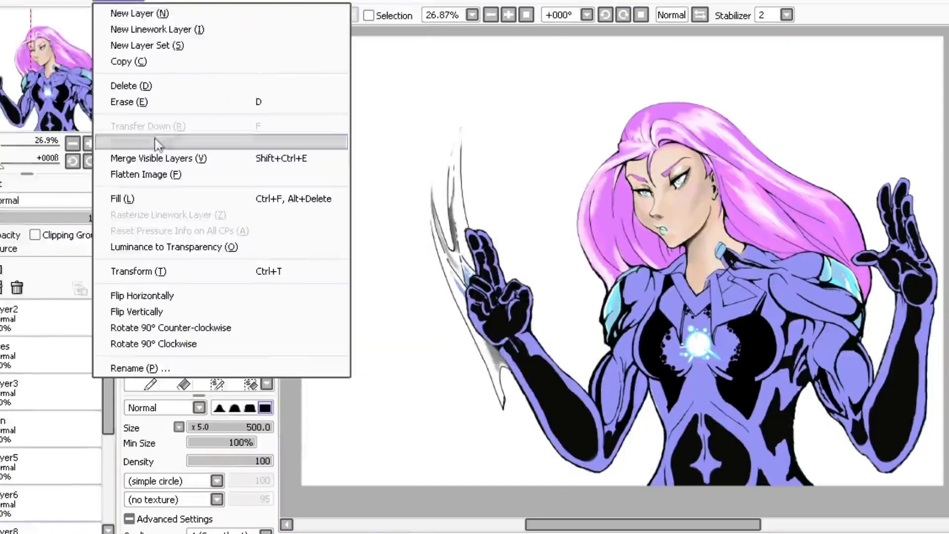
pyautogui.click(32, 328)
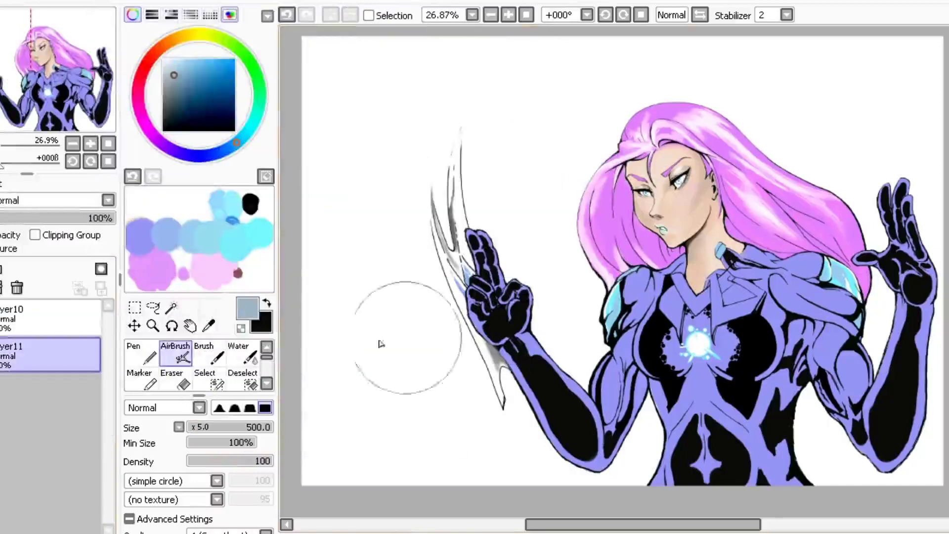
# - Paint soft grey-blue clouds over the background at density 3, starting at AirBrush size 500 and reducing it to 190
pyautogui.scroll(-1, 381, 339)
pyautogui.scroll(1, 593, 297)
pyautogui.moveTo(321, 445); pyautogui.dragTo(424, 470)
pyautogui.moveTo(262, 461); pyautogui.dragTo(189, 460)
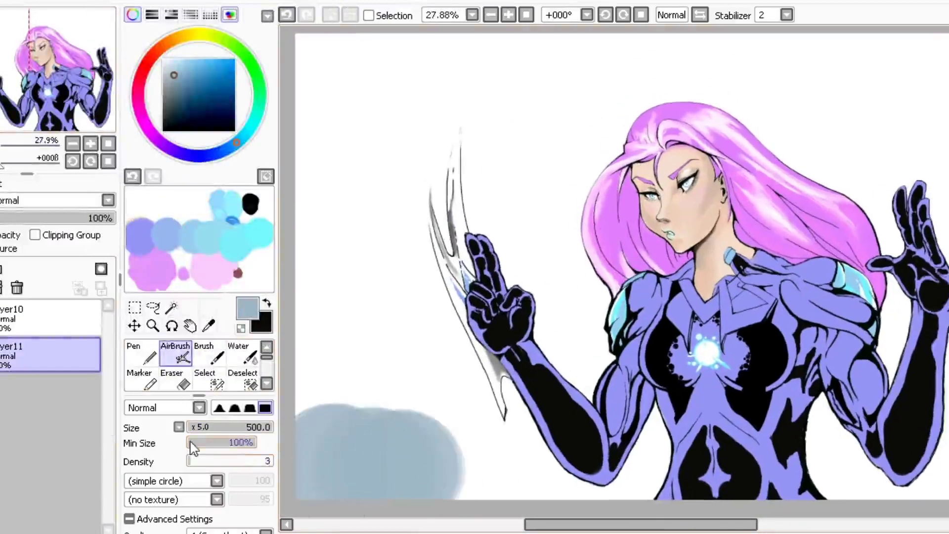
pyautogui.hotkey('ctrl', 'z')
pyautogui.scroll(-1, 593, 297)
pyautogui.scroll(1, 375, 99)
pyautogui.moveTo(346, 89)
pyautogui.mouseDown()
pyautogui.moveTo(417, 99)
pyautogui.moveTo(377, 186)
pyautogui.moveTo(568, 119)
pyautogui.moveTo(842, 156)
pyautogui.moveTo(890, 476)
pyautogui.moveTo(487, 470)
pyautogui.moveTo(582, 360)
pyautogui.moveTo(581, 200)
pyautogui.moveTo(457, 277)
pyautogui.moveTo(415, 457)
pyautogui.moveTo(351, 457)
pyautogui.moveTo(630, 417)
pyautogui.mouseUp()
pyautogui.press('[')
pyautogui.press('[')
pyautogui.press('[')
pyautogui.press('[')
pyautogui.press('[')
pyautogui.press('[')
pyautogui.scroll(2, 511, 124)
# - On the artwork layer, clear the white blotch around the upper blade's tip
pyautogui.click(50, 316)
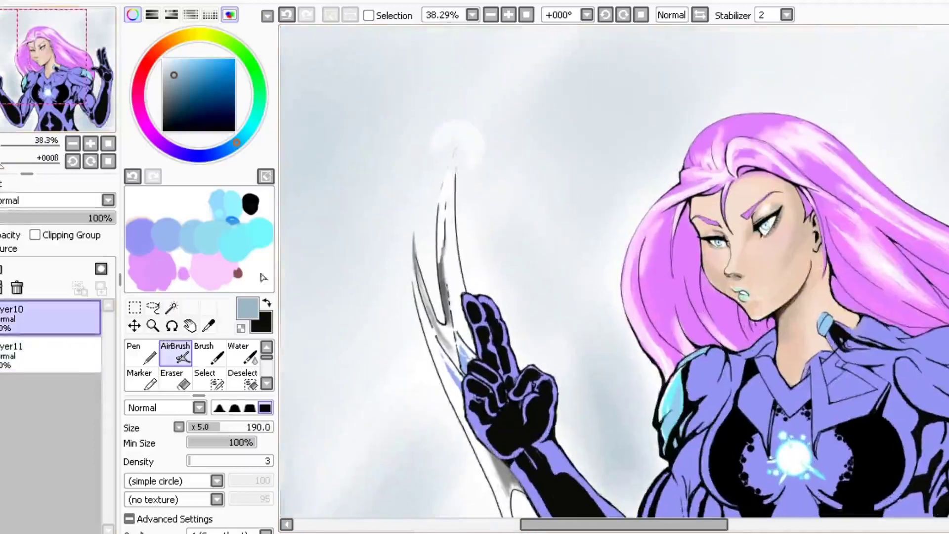
pyautogui.click(242, 378)
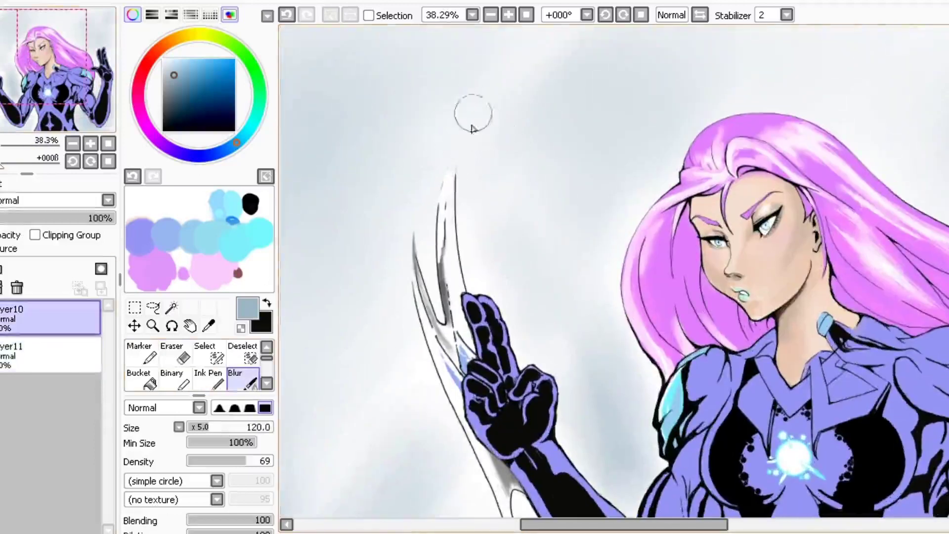
pyautogui.scroll(1, 198, 366)
# - Extend the hand blades' tips into fine white points, using the AirBrush at sizes 25 and 5
pyautogui.click(175, 352)
pyautogui.click(163, 59)
pyautogui.scroll(2, 444, 163)
pyautogui.click(251, 460)
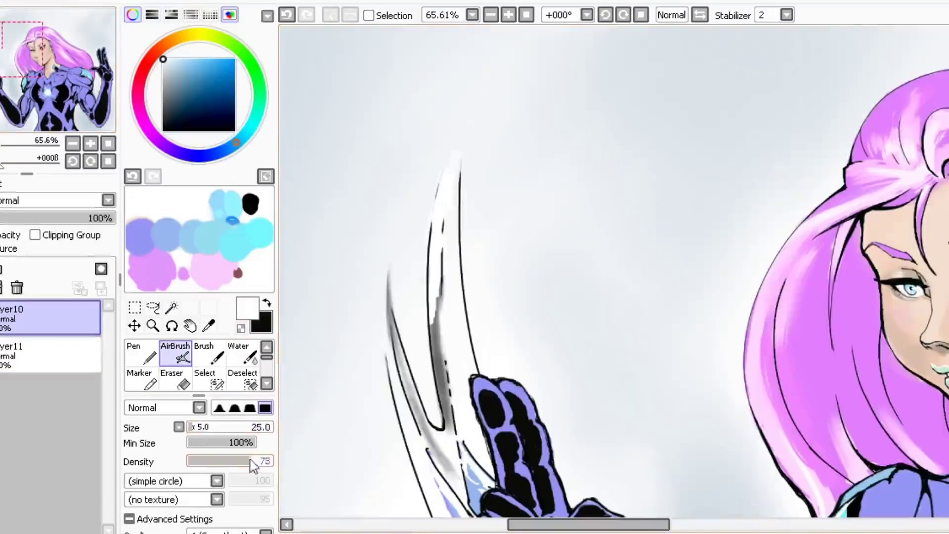
pyautogui.press('e')
pyautogui.press('e')
pyautogui.keyDown('alt'); pyautogui.click(476, 119); pyautogui.keyUp('alt')
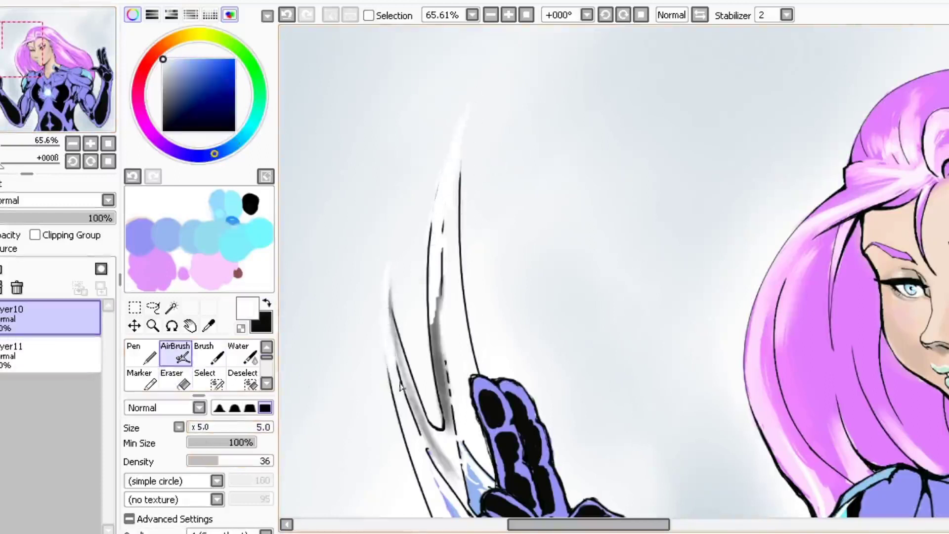
# - On the background layer, paint pale grey-blue around the hair and blades at size 120 and density 36
pyautogui.scroll(-3, 443, 350)
pyautogui.keyDown('alt'); pyautogui.click(372, 134); pyautogui.keyUp('alt')
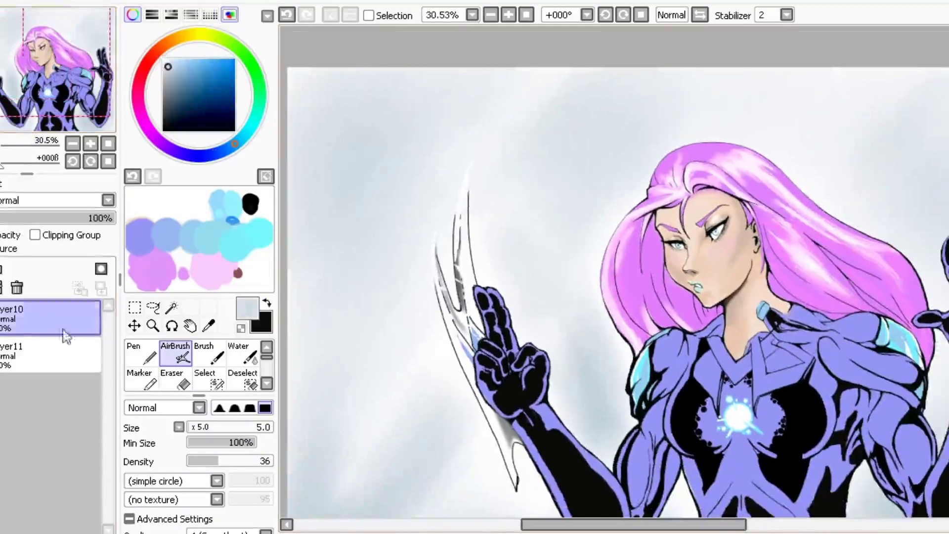
pyautogui.moveTo(835, 150); pyautogui.dragTo(587, 154)
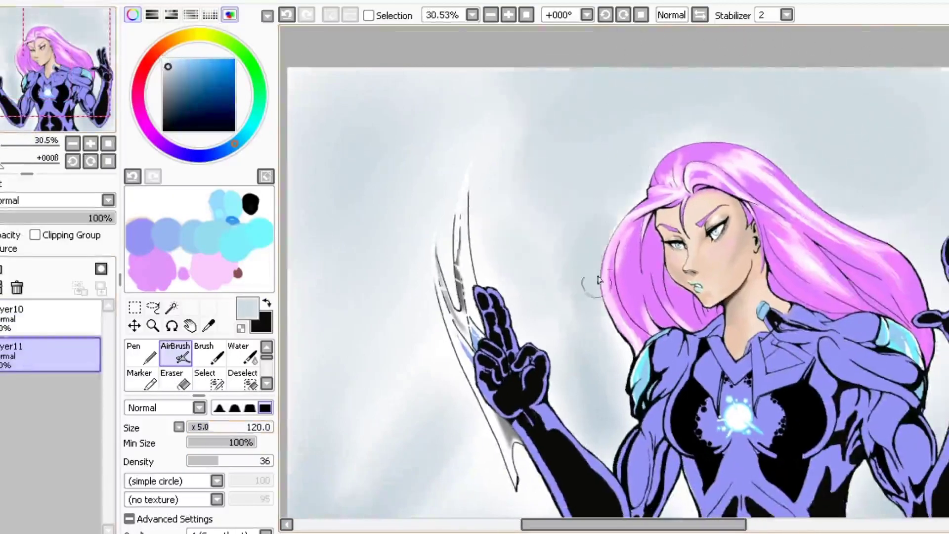
pyautogui.scroll(-2, 808, 198)
pyautogui.moveTo(808, 198)
pyautogui.mouseDown()
pyautogui.moveTo(771, 316)
pyautogui.moveTo(802, 390)
pyautogui.mouseUp()
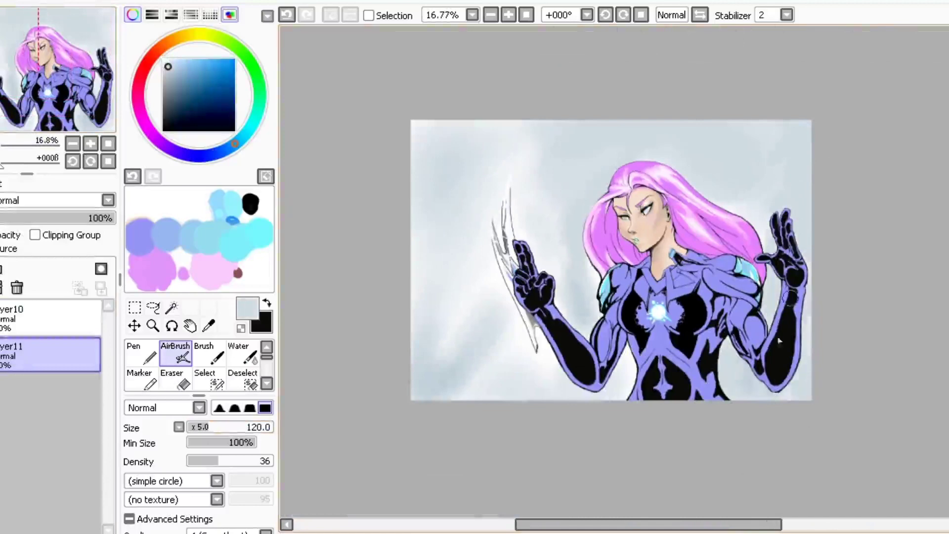
# - Add pale diagonal streaks to the background's lower-left and upper-right areas and soften the background with Blur at size 440
pyautogui.moveTo(492, 364); pyautogui.dragTo(552, 408)
pyautogui.keyDown('alt'); pyautogui.click(706, 178); pyautogui.keyUp('alt')
pyautogui.moveTo(704, 176)
pyautogui.mouseDown()
pyautogui.moveTo(763, 138)
pyautogui.moveTo(745, 170)
pyautogui.moveTo(785, 120)
pyautogui.moveTo(810, 165)
pyautogui.mouseUp()
pyautogui.keyDown('alt'); pyautogui.click(707, 183); pyautogui.keyUp('alt')
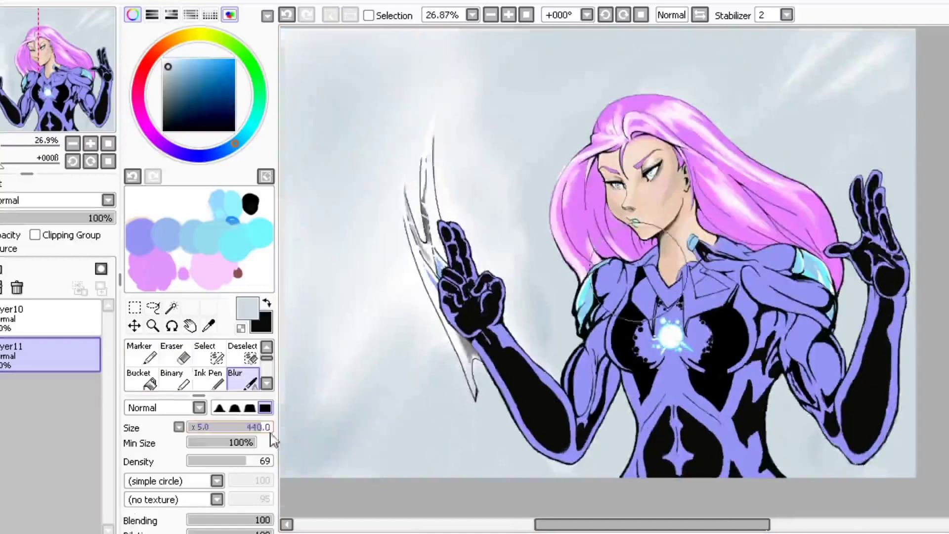
# - On a new layer above the background, paint white wisps around the blade hand at size 14 and blur them at size 110
pyautogui.scroll(-1, 786, 112)
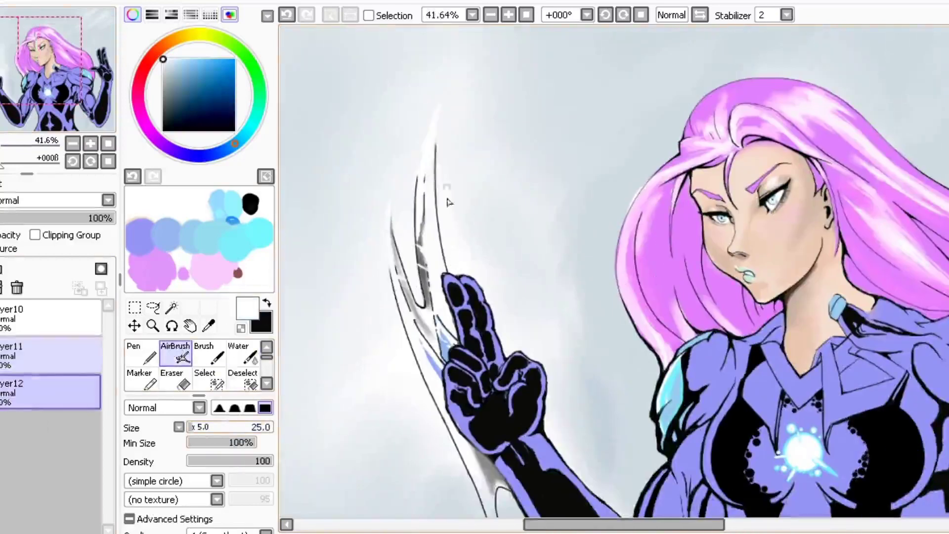
pyautogui.moveTo(502, 307); pyautogui.dragTo(531, 346)
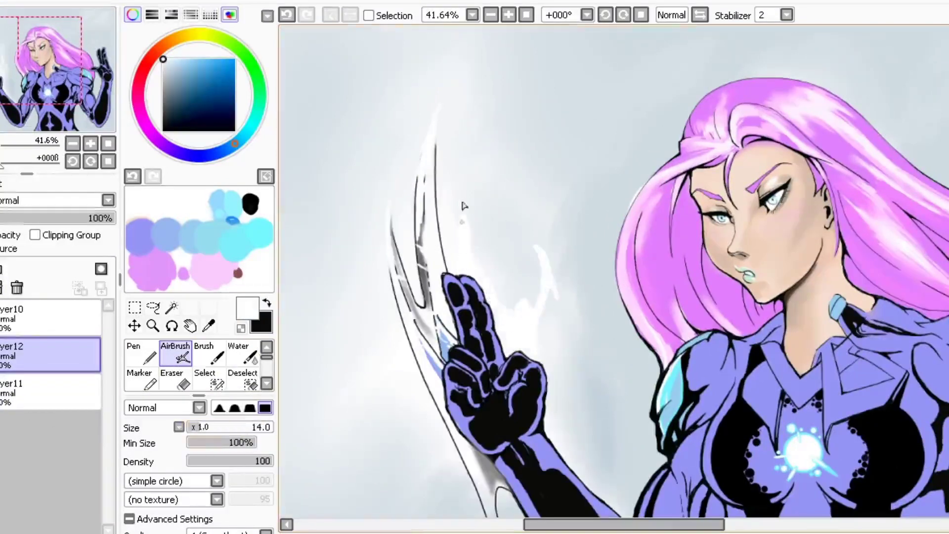
pyautogui.scroll(-1, 245, 381)
pyautogui.click(245, 381)
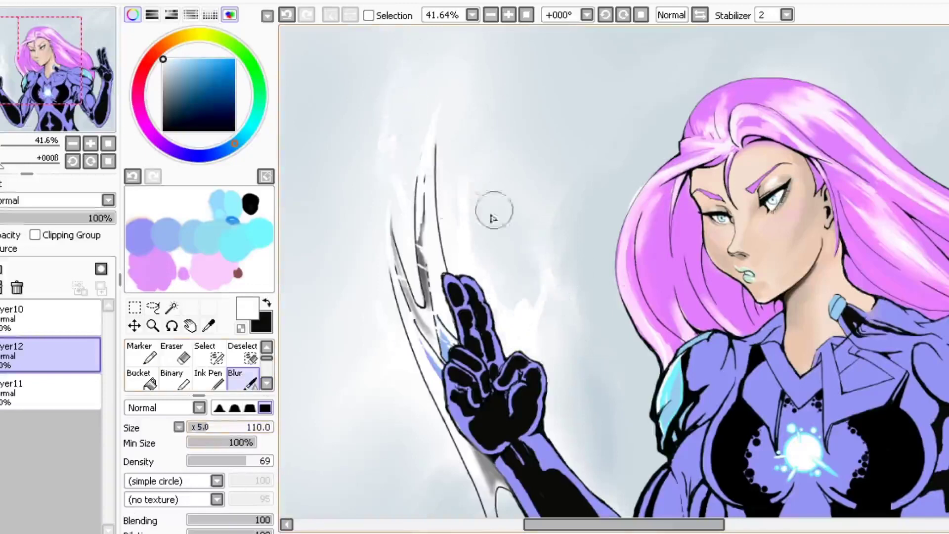
# - Add faint blurred white rays to the background's lower-left area and merge the two background layers
pyautogui.scroll(-2, 487, 223)
pyautogui.scroll(1, 197, 365)
pyautogui.click(176, 354)
pyautogui.moveTo(237, 461)
pyautogui.mouseDown()
pyautogui.moveTo(229, 460)
pyautogui.moveTo(241, 474)
pyautogui.mouseUp()
pyautogui.press('b')
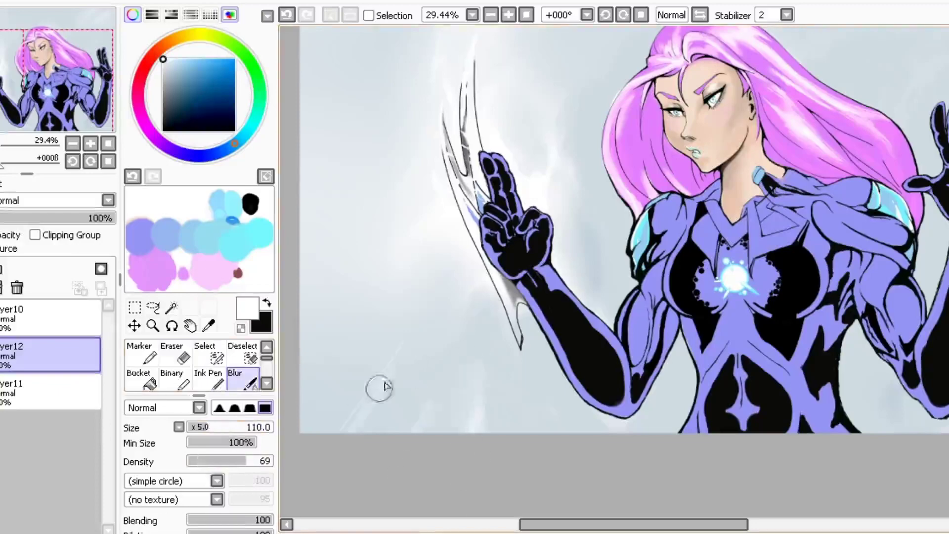
pyautogui.scroll(1, 402, 325)
pyautogui.scroll(-1, 613, 240)
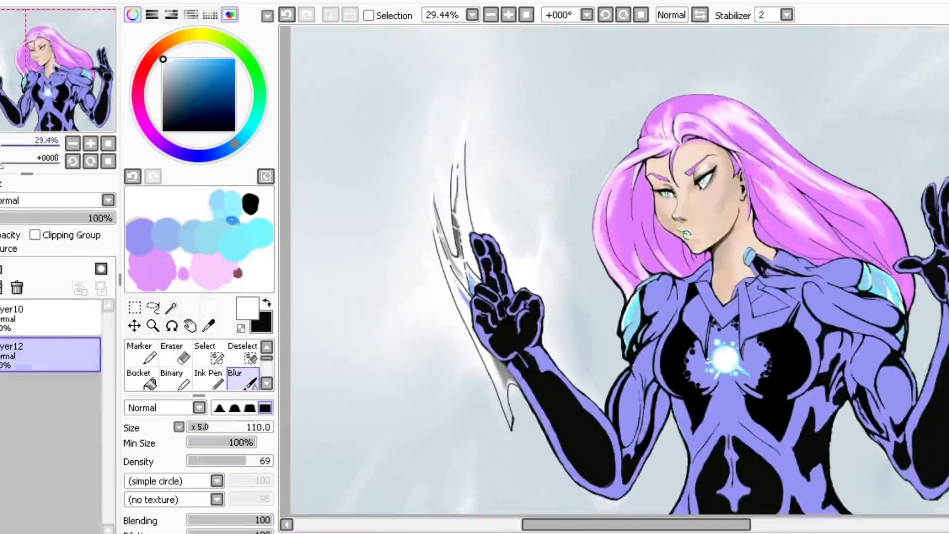
# - Try out hue and saturation changes on the background layer
pyautogui.hotkey('ctrl', 'u')
pyautogui.moveTo(165, 236)
pyautogui.mouseDown()
pyautogui.moveTo(190, 250)
pyautogui.moveTo(164, 237)
pyautogui.mouseUp()
pyautogui.moveTo(165, 262); pyautogui.dragTo(167, 236)
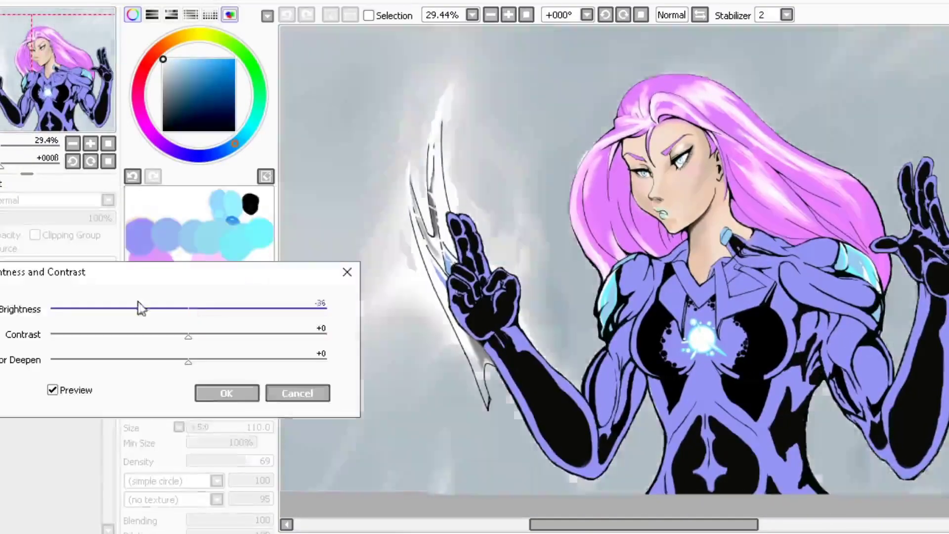
# - Lower the background layer's brightness and raise its contrast
pyautogui.moveTo(138, 307); pyautogui.dragTo(123, 310)
pyautogui.moveTo(186, 336); pyautogui.dragTo(194, 356)
pyautogui.click(232, 392)
pyautogui.scroll(-1, 275, 383)
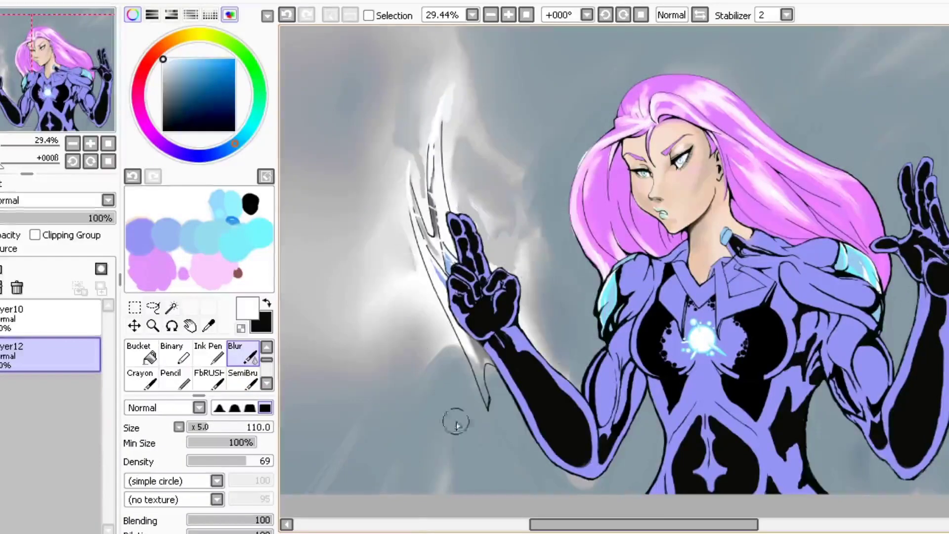
# - Shift the background's hue to +16, saturation to +11 and luminance to +9
pyautogui.hotkey('ctrl', 'u')
pyautogui.moveTo(156, 240); pyautogui.dragTo(258, 242)
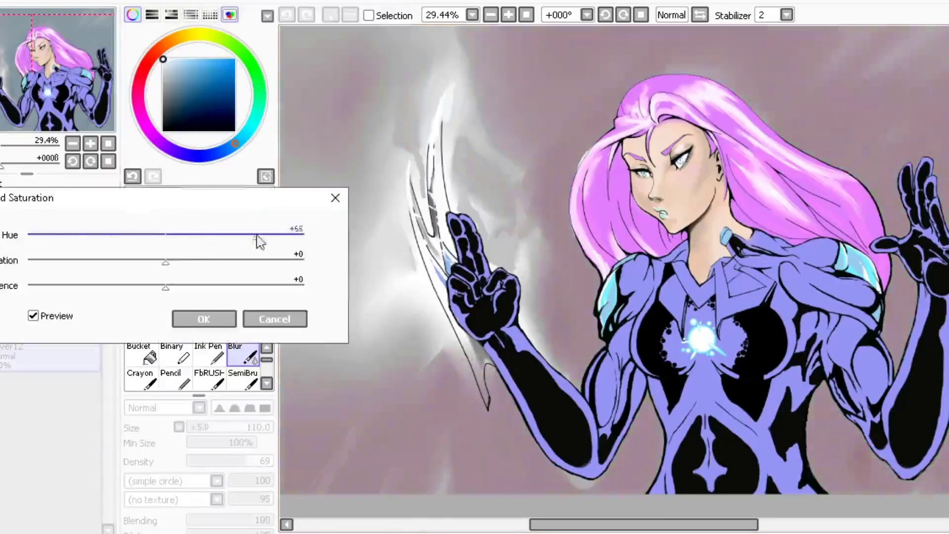
pyautogui.moveTo(166, 239); pyautogui.dragTo(177, 296)
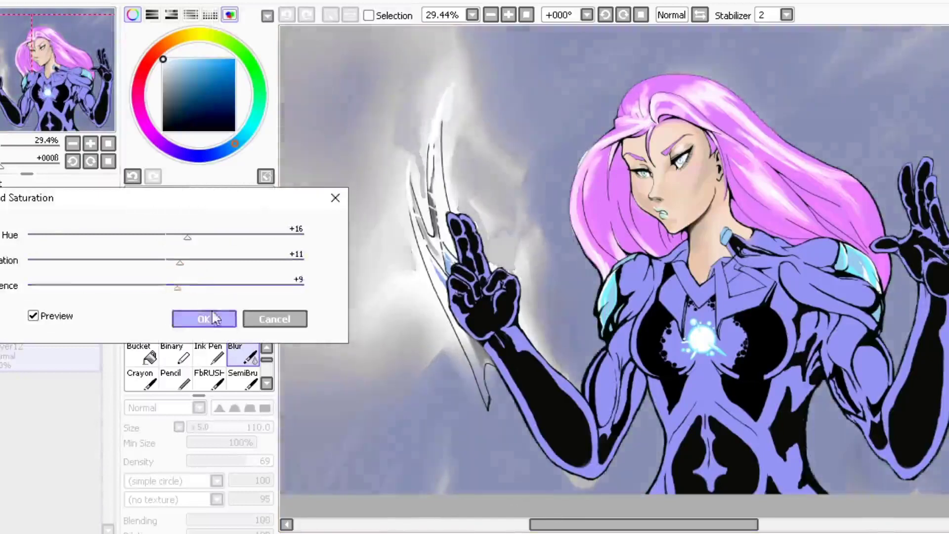
pyautogui.click(204, 319)
# - Sample the background's blue-grey and airbrush it softly over the pale area around the blades with an enlarged brush
pyautogui.press('v')
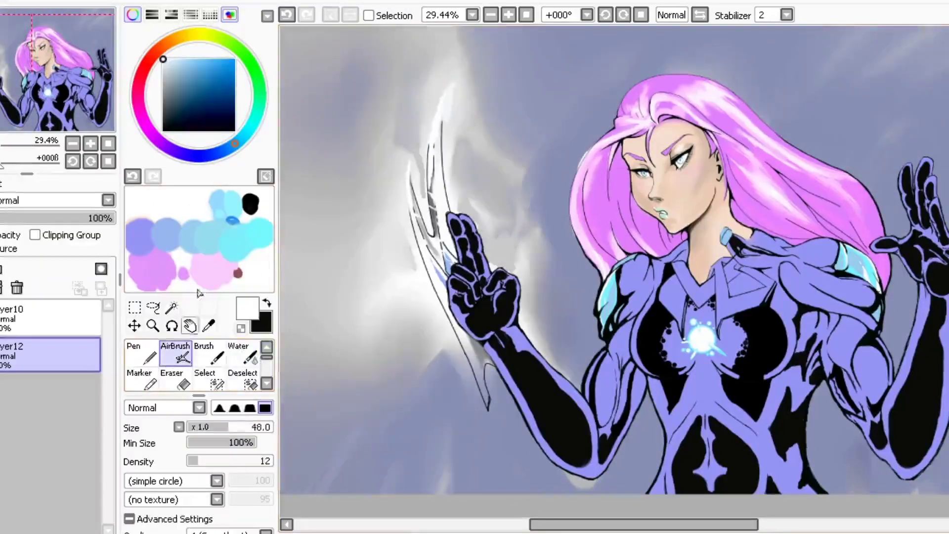
pyautogui.keyDown('alt'); pyautogui.click(583, 95); pyautogui.keyUp('alt')
pyautogui.press(']')
pyautogui.press(']')
pyautogui.press(']')
pyautogui.press('-')
pyautogui.moveTo(434, 106)
pyautogui.mouseDown()
pyautogui.moveTo(435, 276)
pyautogui.moveTo(450, 346)
pyautogui.mouseUp()
# - Shade the background's edges with black at size 260 and density 7, and soften them with Blur at size 500
pyautogui.press('x')
pyautogui.moveTo(840, 376)
pyautogui.mouseDown()
pyautogui.moveTo(798, 435)
pyautogui.moveTo(593, 434)
pyautogui.mouseUp()
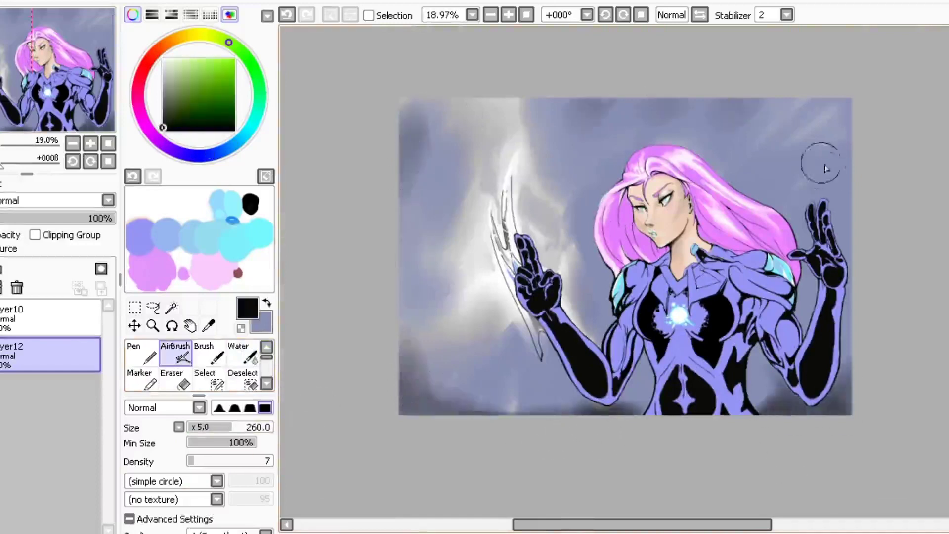
pyautogui.press('b')
pyautogui.scroll(1, 541, 95)
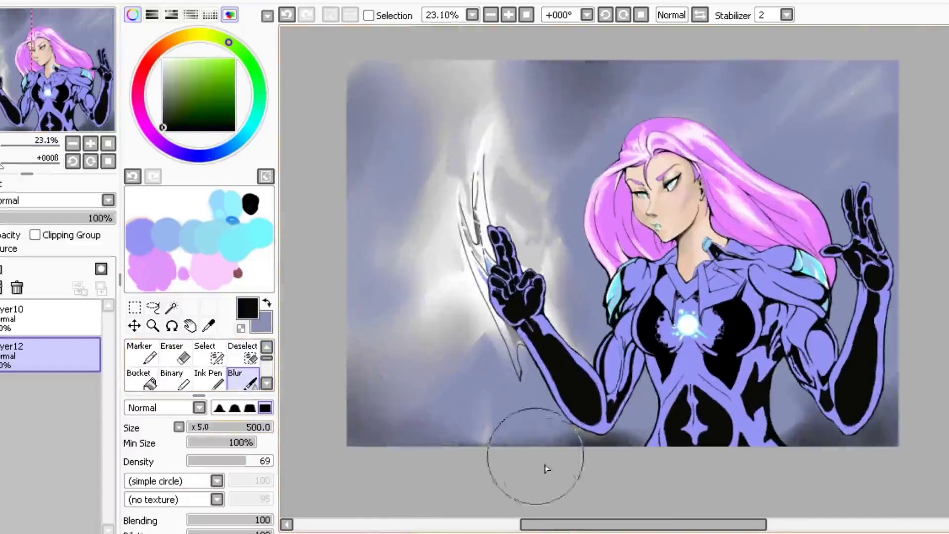
# - Soften the light streaks in the background's upper right area using Blur at size 225 and density 69
pyautogui.scroll(2, 59, 93)
pyautogui.press('x')
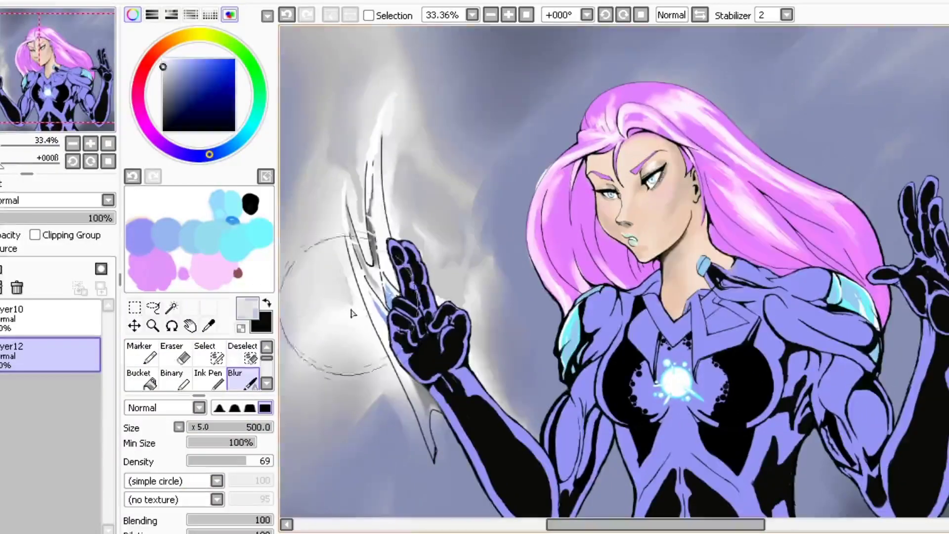
pyautogui.keyDown('alt'); pyautogui.click(339, 211); pyautogui.keyUp('alt')
pyautogui.press('a')
pyautogui.scroll(-2, 613, 276)
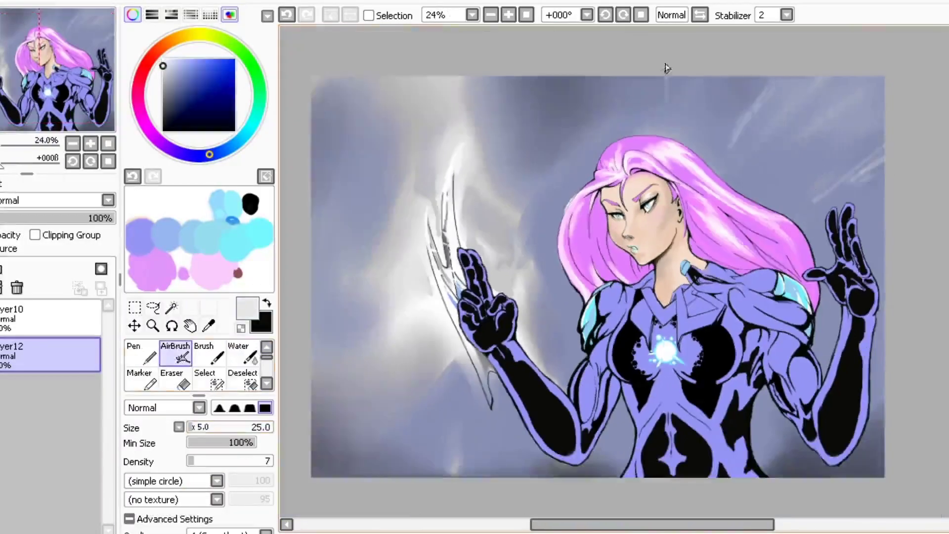
pyautogui.press('b')
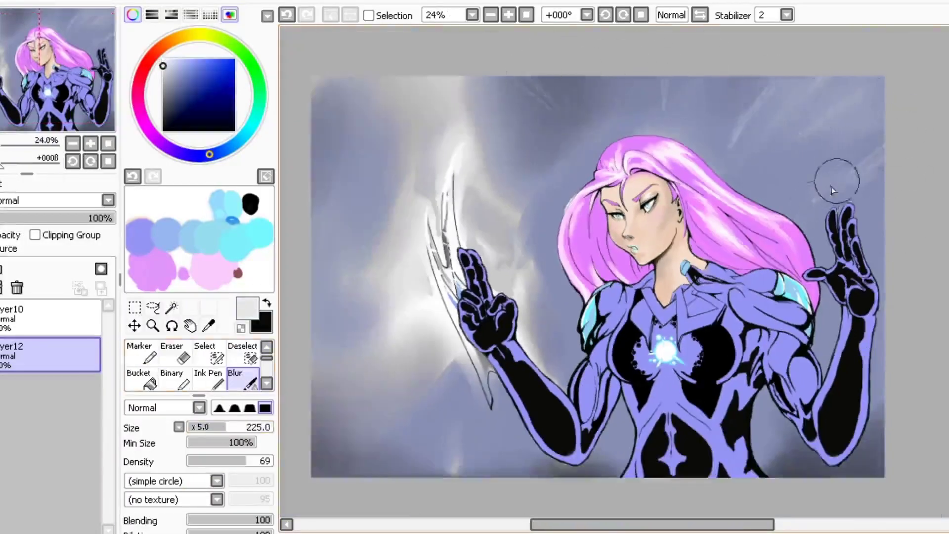
pyautogui.scroll(1, 546, 158)
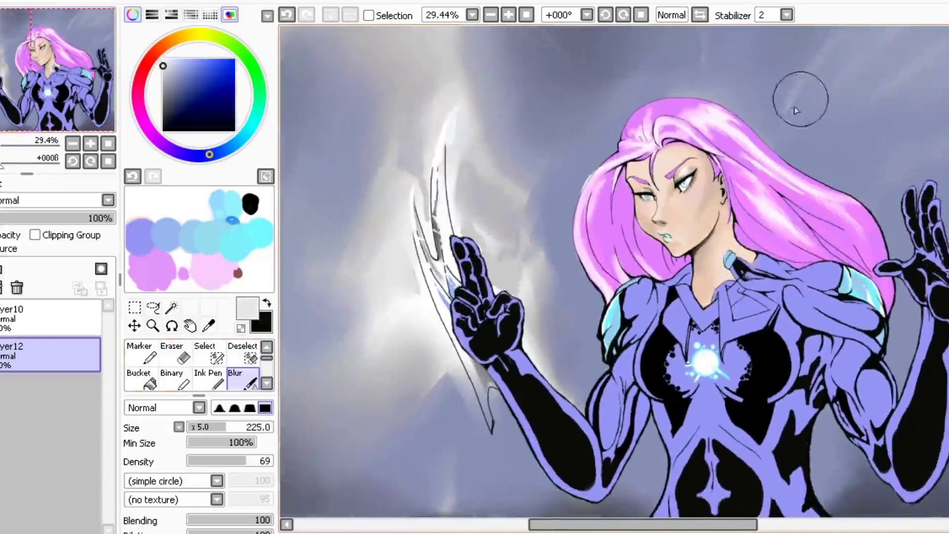
pyautogui.scroll(-1, 863, 504)
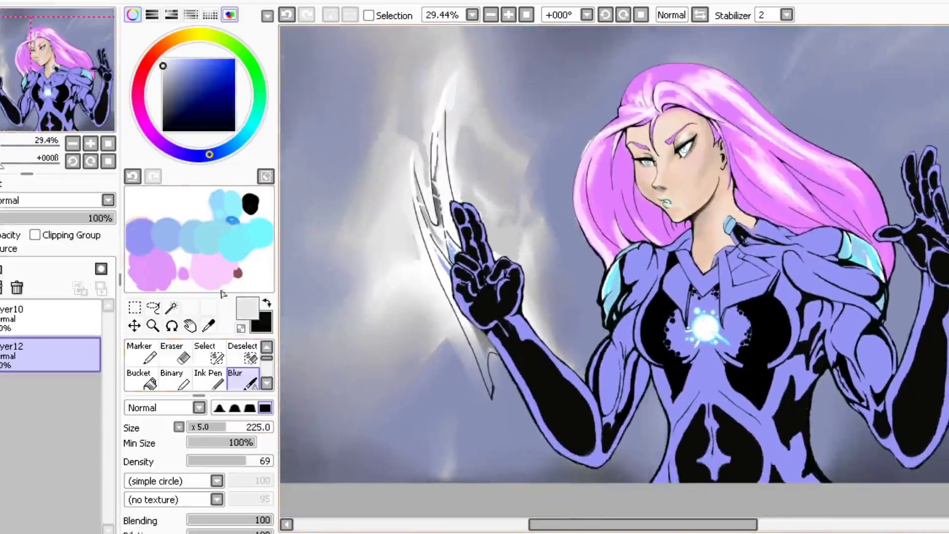
pyautogui.scroll(2, 72, 111)
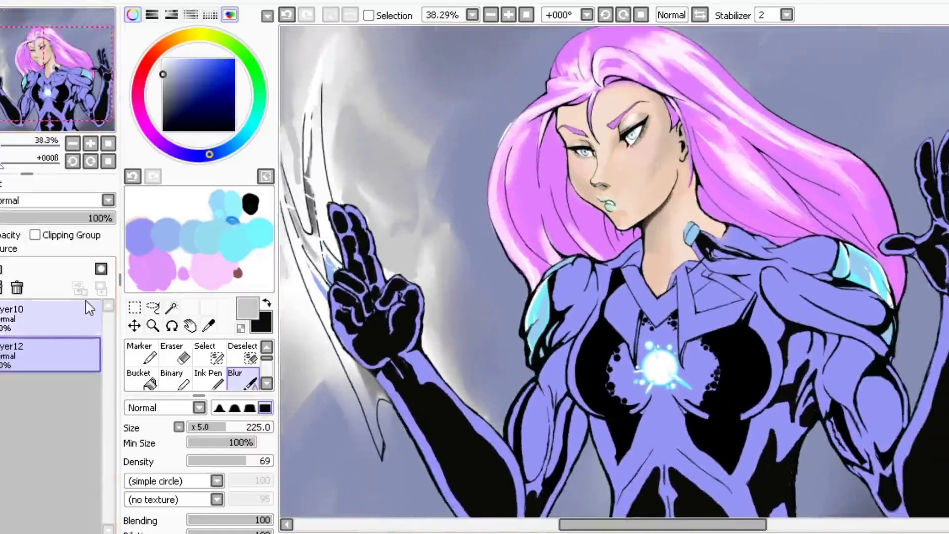
# - Merge Layer10 into Layer12 and clean the hair's outer edge with the sampled background blue-grey, airbrushing at size 25 and density 100
pyautogui.click(55, 87)
pyautogui.scroll(2, 55, 87)
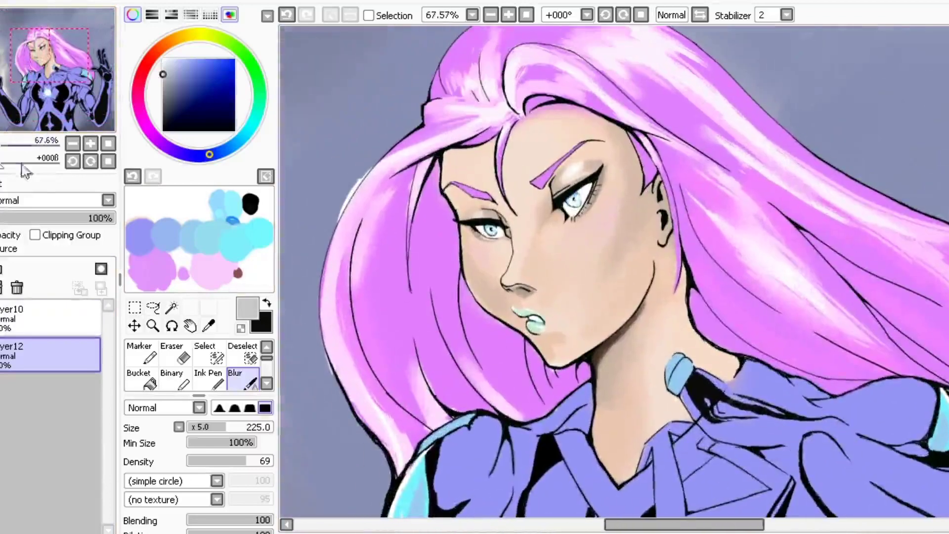
pyautogui.press('v')
pyautogui.keyDown('alt'); pyautogui.click(156, 218); pyautogui.keyUp('alt')
pyautogui.hotkey('ctrl', 'z')
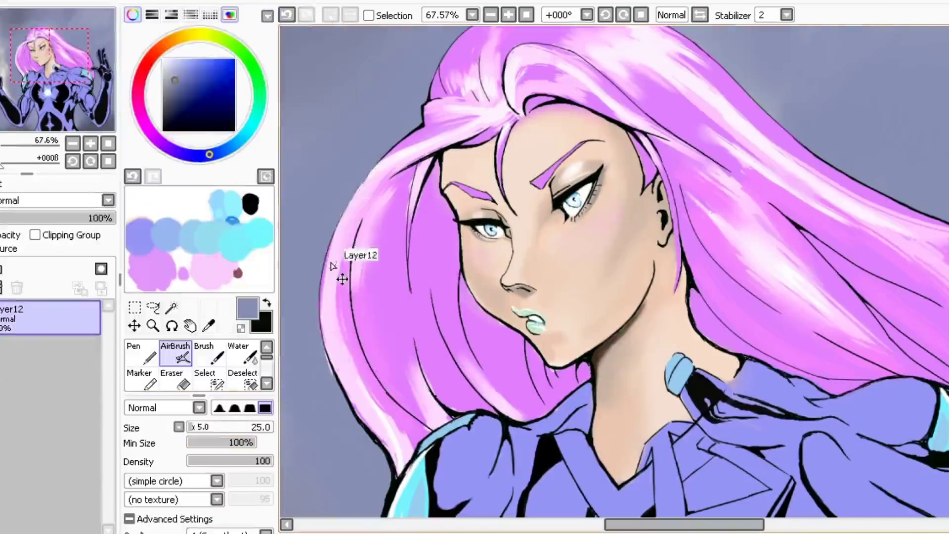
# - Touch up the hair's outer edge beside the face with sampled light pinks, reducing the airbrush to size 15
pyautogui.keyDown('alt'); pyautogui.click(354, 214); pyautogui.keyUp('alt')
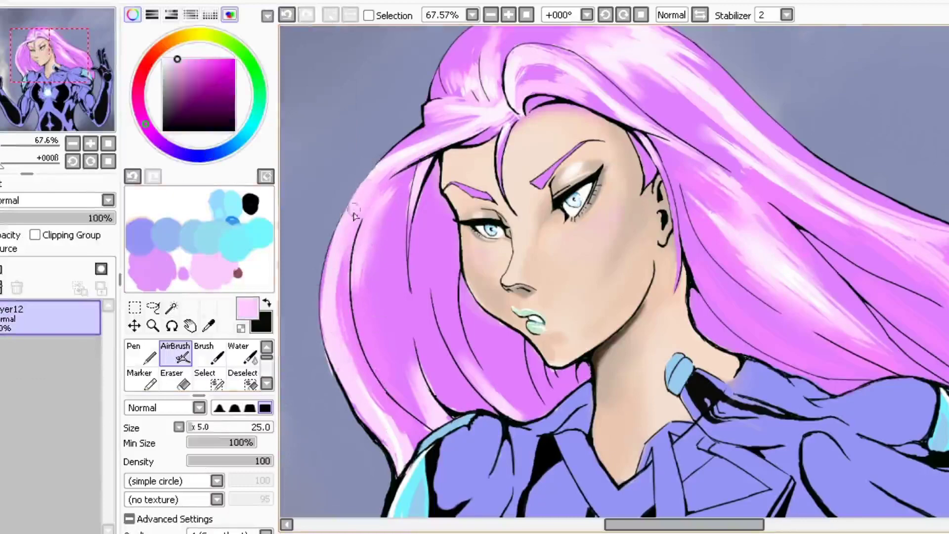
pyautogui.keyDown('alt'); pyautogui.click(385, 171); pyautogui.keyUp('alt')
pyautogui.press('[')
pyautogui.press('[')
pyautogui.hotkey('ctrl', 'z')
pyautogui.scroll(-1, 37, 77)
pyautogui.scroll(1, 37, 77)
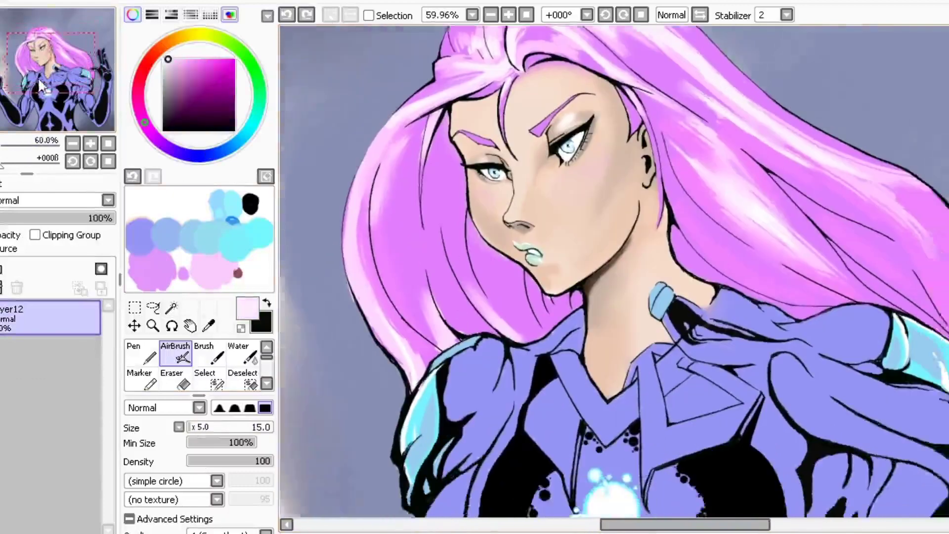
pyautogui.moveTo(38, 78); pyautogui.dragTo(34, 73)
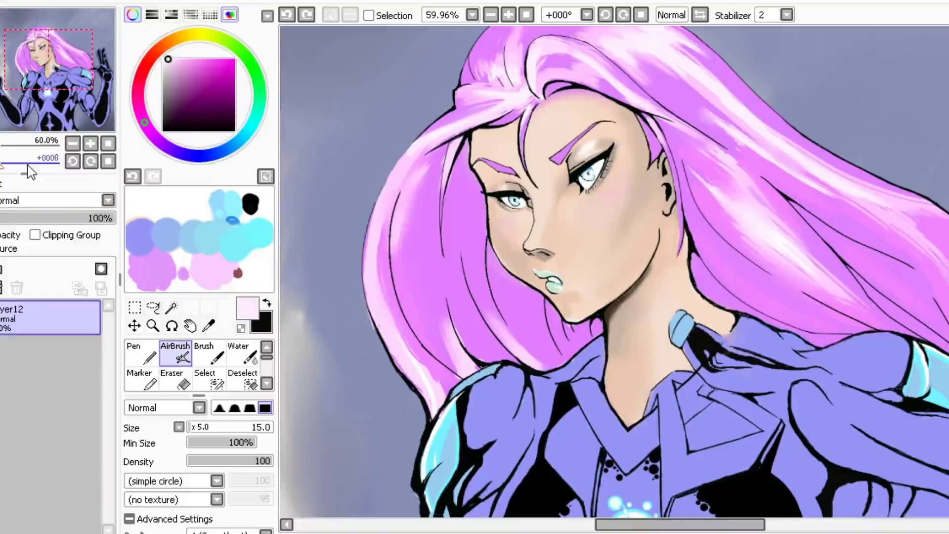
# - Widen the white of the nearer eye toward its lower lid with sampled white, using the Pen at size 3.2
pyautogui.scroll(5, 618, 163)
pyautogui.press('n')
pyautogui.press('x')
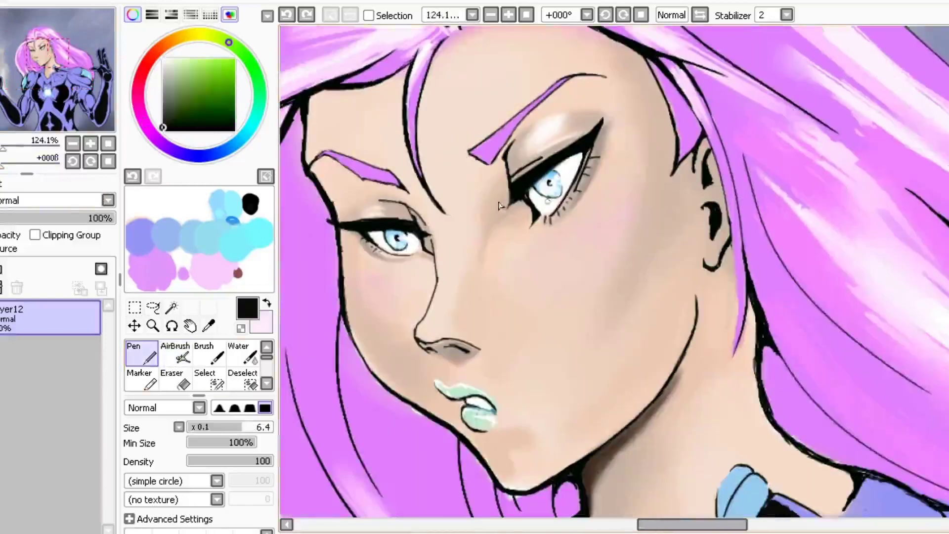
pyautogui.scroll(3, 544, 154)
pyautogui.keyDown('alt'); pyautogui.click(550, 179); pyautogui.keyUp('alt')
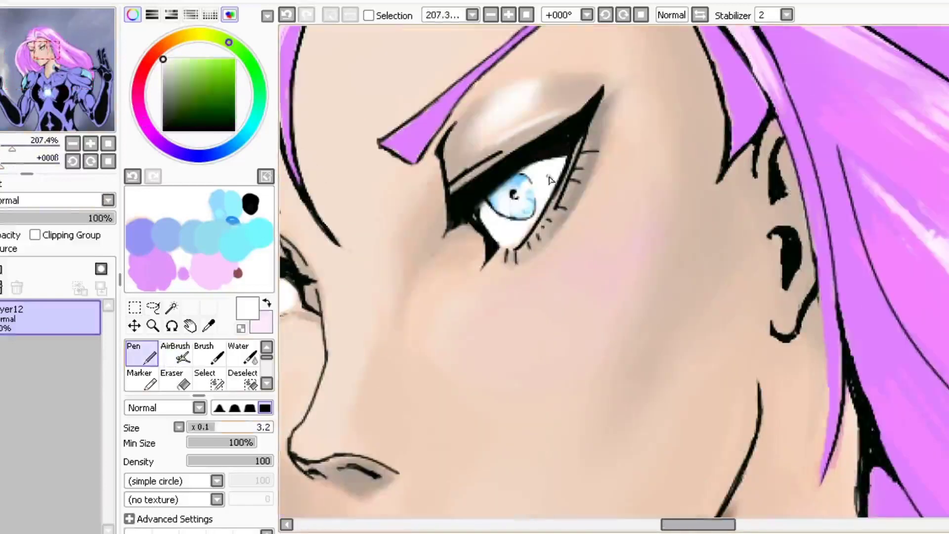
pyautogui.moveTo(558, 184); pyautogui.dragTo(539, 222)
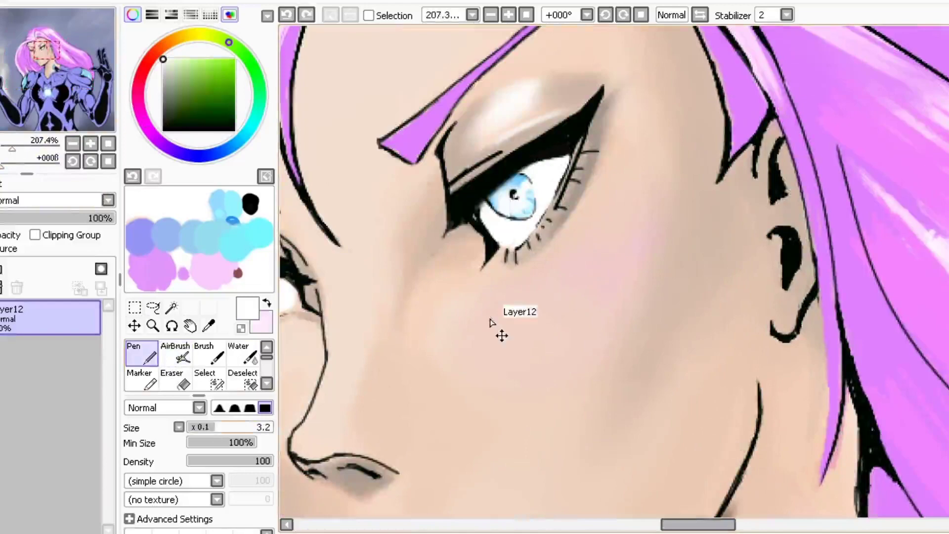
pyautogui.moveTo(548, 260); pyautogui.dragTo(507, 247)
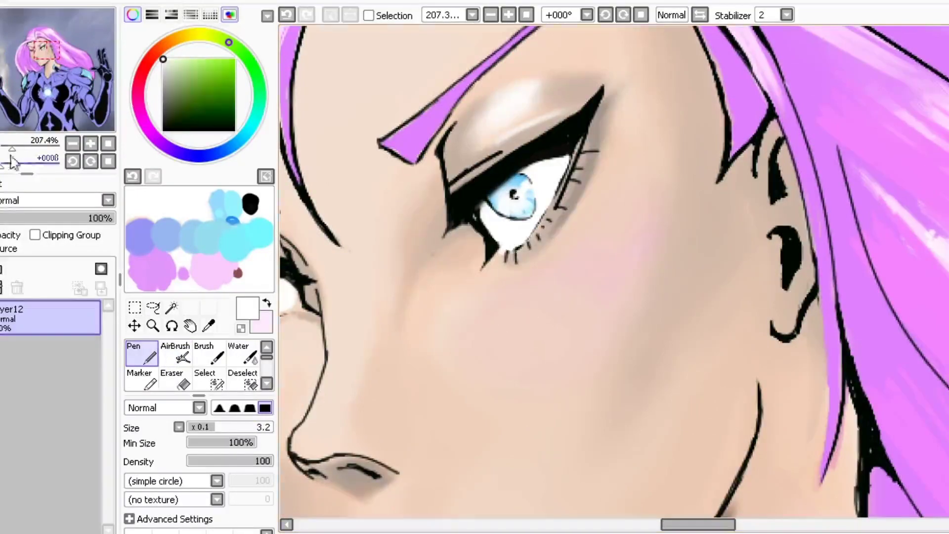
pyautogui.scroll(-3, 636, 274)
pyautogui.scroll(3, 618, 257)
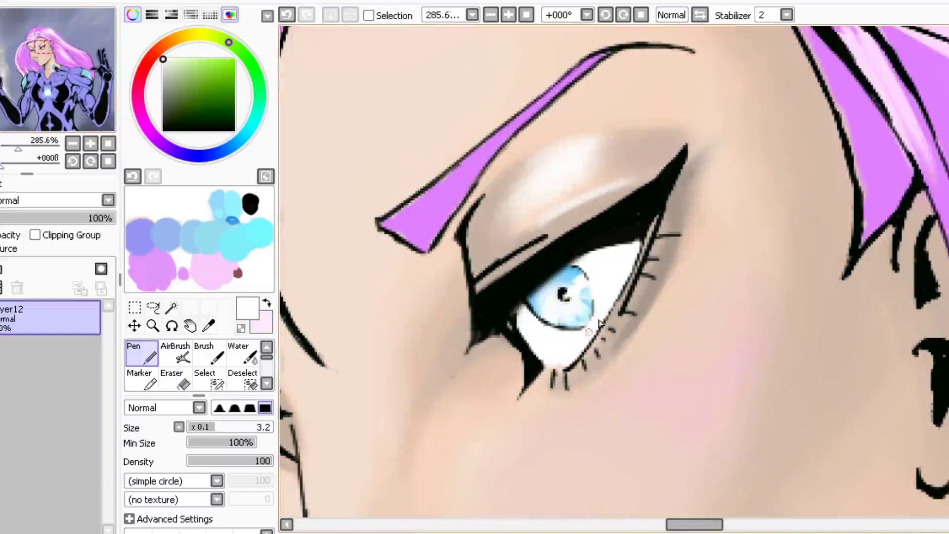
# - Rework the nearer eye's outer lower lid and thicken it in black with the Pen at size 1.6
pyautogui.keyDown('alt'); pyautogui.click(652, 261); pyautogui.keyUp('alt')
pyautogui.moveTo(647, 248); pyautogui.dragTo(624, 296)
pyautogui.moveTo(658, 230); pyautogui.dragTo(645, 267)
pyautogui.keyDown('alt'); pyautogui.click(568, 327); pyautogui.keyUp('alt')
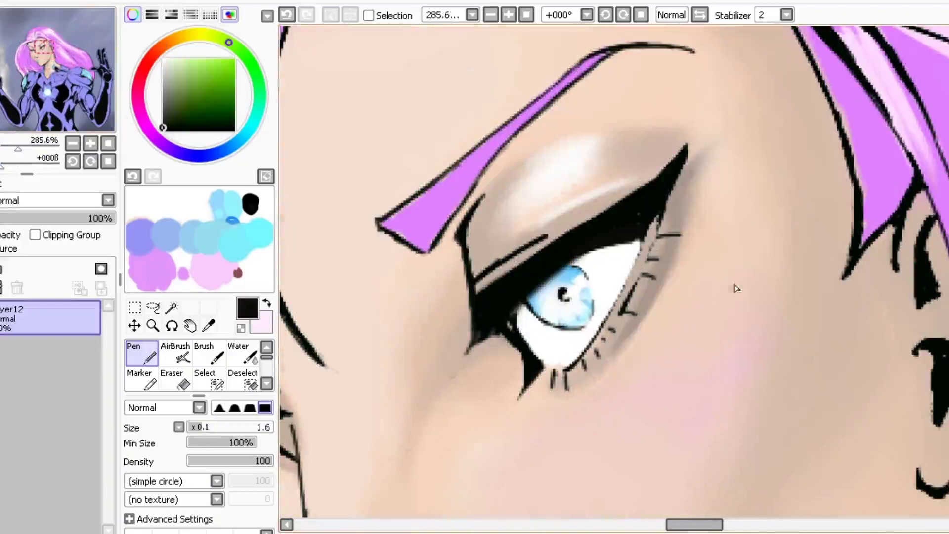
pyautogui.scroll(-3, 642, 280)
pyautogui.scroll(4, 642, 280)
pyautogui.moveTo(654, 244); pyautogui.dragTo(633, 282)
pyautogui.moveTo(672, 195); pyautogui.dragTo(648, 251)
pyautogui.moveTo(653, 174)
pyautogui.mouseDown()
pyautogui.moveTo(667, 217)
pyautogui.moveTo(645, 274)
pyautogui.mouseUp()
pyautogui.moveTo(662, 222); pyautogui.dragTo(630, 324)
pyautogui.scroll(-3, 657, 235)
pyautogui.scroll(2, 657, 234)
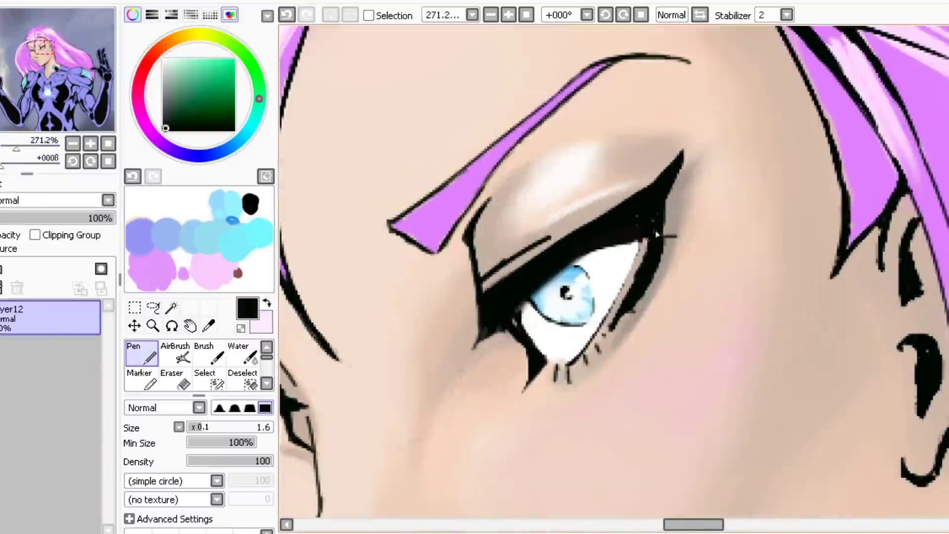
# - Add fine black lashes to the nearer eye's outer corner and the far eye's lower lid with the Pen at size 0.7
pyautogui.press('[')
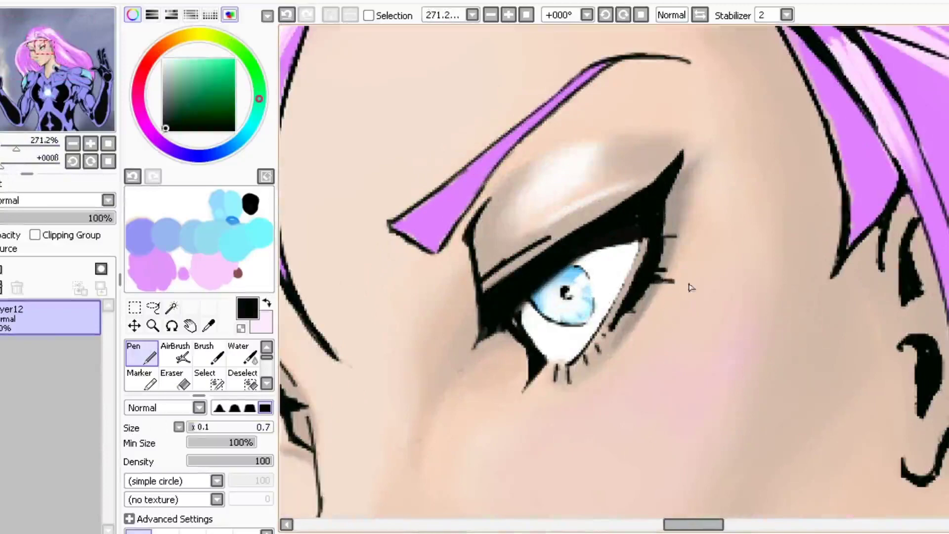
pyautogui.scroll(-6, 689, 286)
pyautogui.scroll(5, 577, 202)
pyautogui.moveTo(562, 198); pyautogui.dragTo(582, 218)
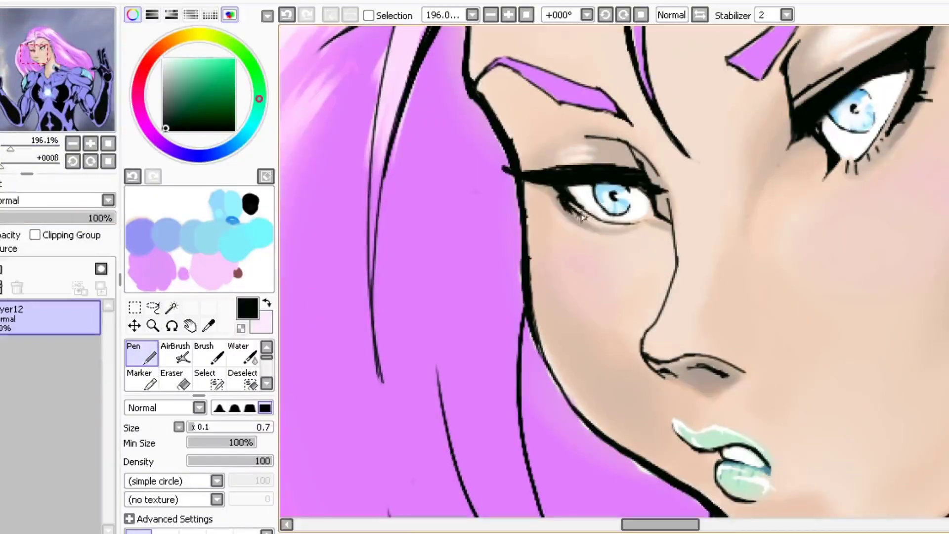
pyautogui.scroll(-3, 582, 236)
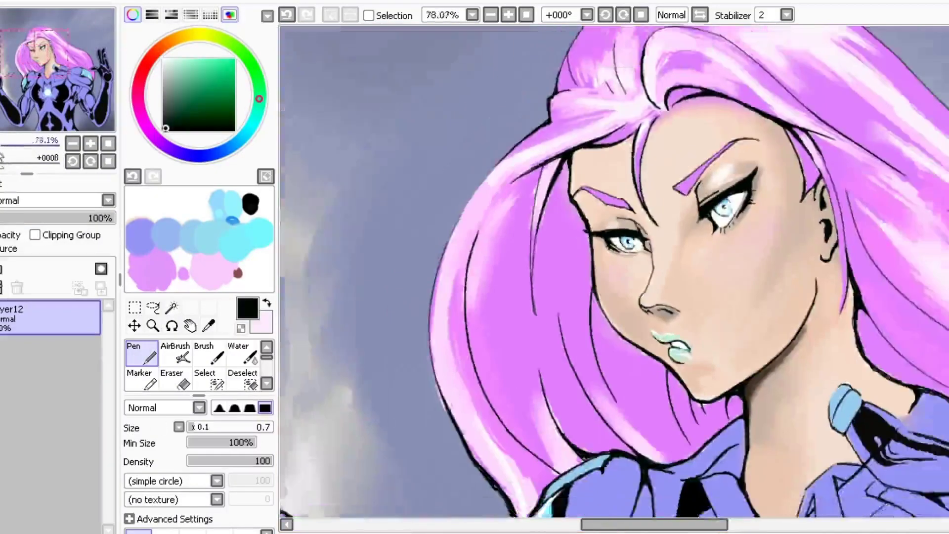
pyautogui.scroll(1, 543, 247)
pyautogui.scroll(-2, 494, 247)
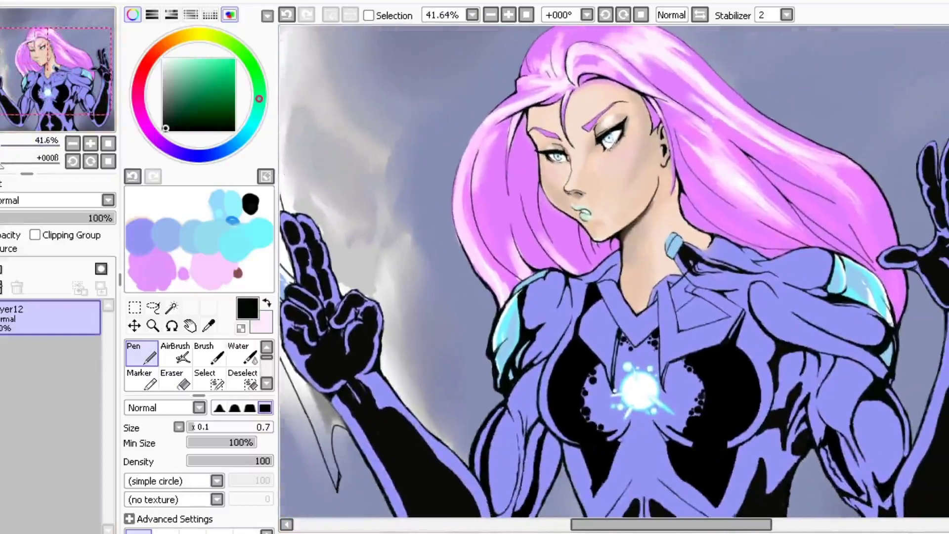
# - Airbrush light grey over the white of the nearer eye at size 5 and density 100
pyautogui.scroll(6, 605, 154)
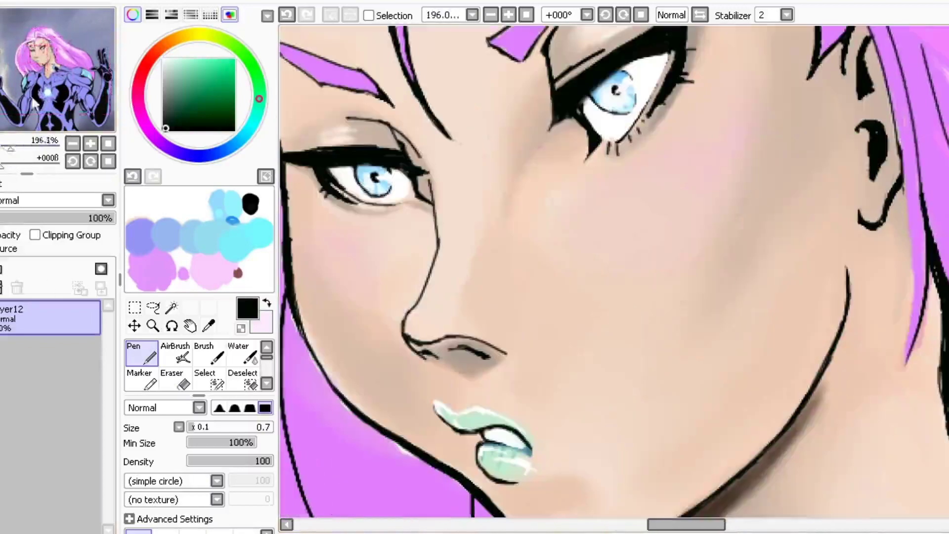
pyautogui.click(176, 354)
pyautogui.keyDown('alt'); pyautogui.click(532, 107); pyautogui.keyUp('alt')
pyautogui.hotkey('ctrl', 'z')
pyautogui.click(195, 426)
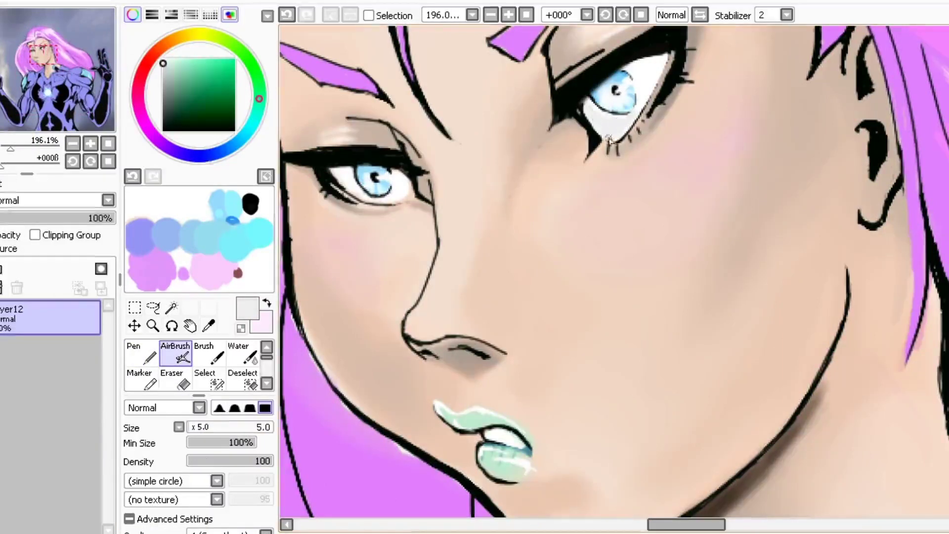
# - Switch the airbrush to white at size 2 for highlights in the nearer eye
pyautogui.keyDown('alt'); pyautogui.click(658, 71); pyautogui.keyUp('alt')
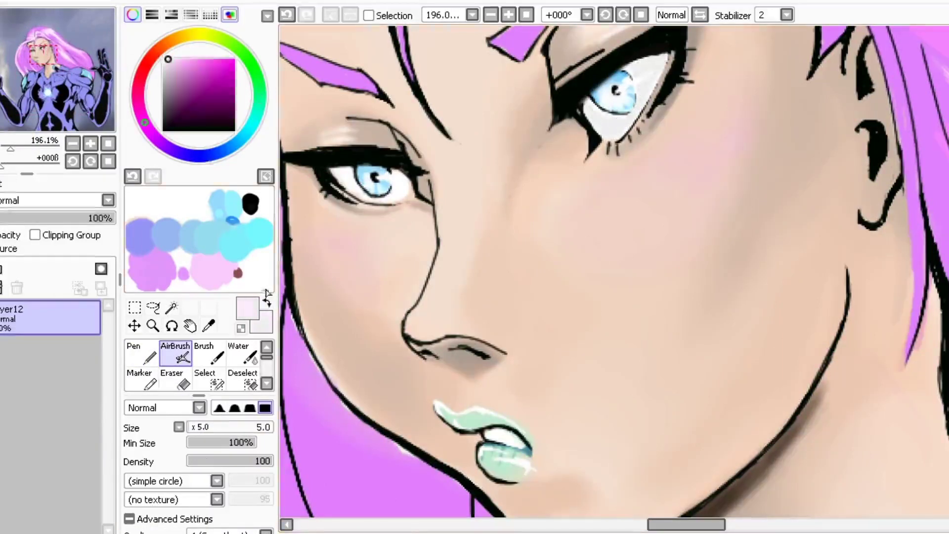
pyautogui.click(179, 427)
pyautogui.click(200, 457)
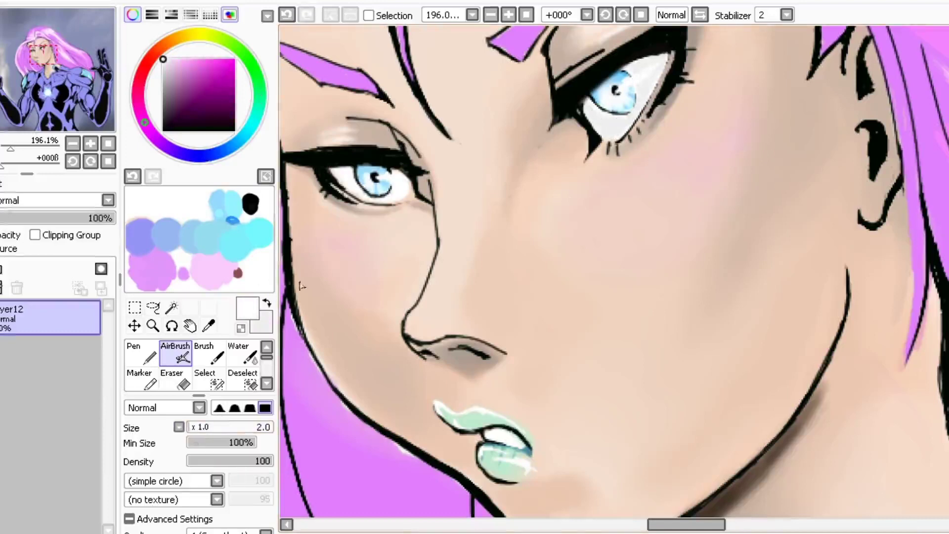
# - Shade the whites of both eyes with sampled greys, using the airbrush at size 3
pyautogui.keyDown('alt'); pyautogui.click(499, 434); pyautogui.keyUp('alt')
pyautogui.click(195, 428)
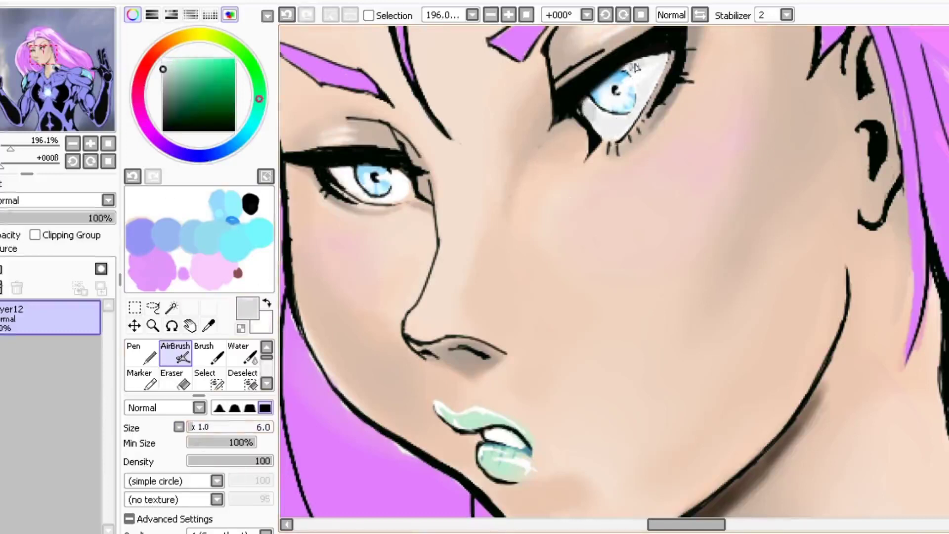
pyautogui.scroll(2, 562, 413)
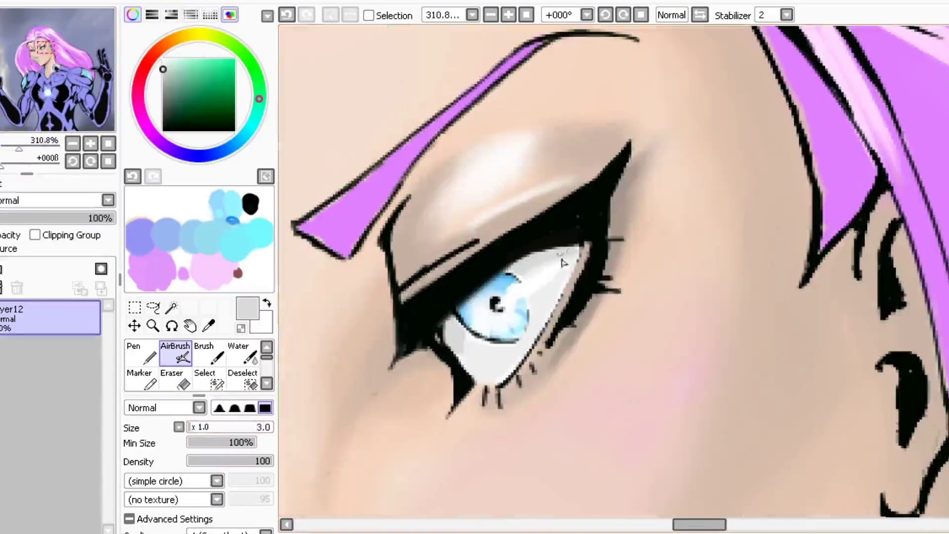
pyautogui.hscroll(-5, 533, 348)
pyautogui.scroll(-3, 532, 349)
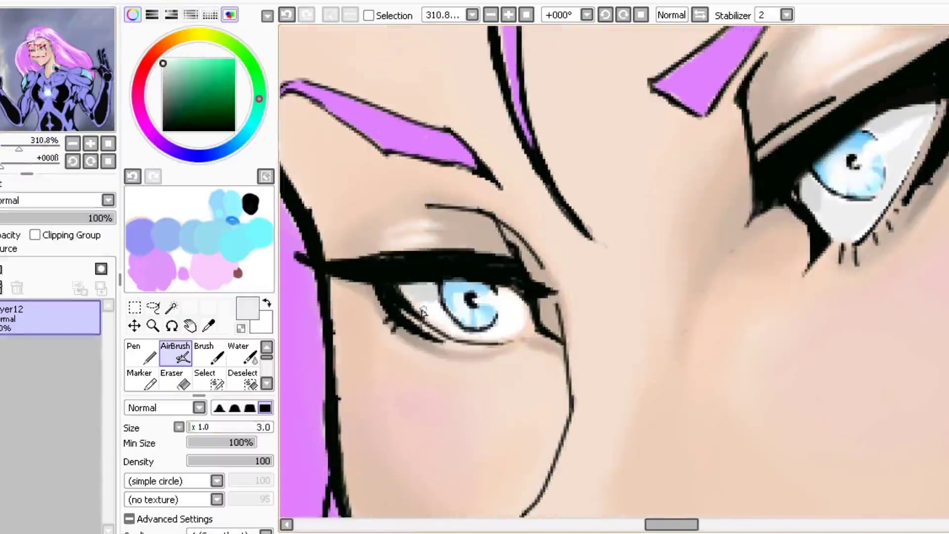
# - Shade softly around the upper edges of the eye whites with black at airbrush size 3 and density 6
pyautogui.keyDown('alt'); pyautogui.click(416, 273); pyautogui.keyUp('alt')
pyautogui.click(192, 460)
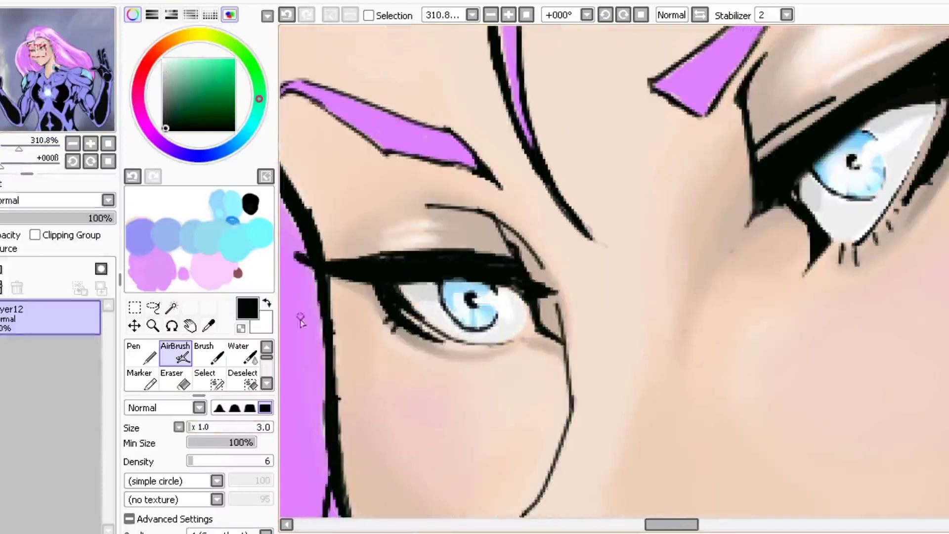
pyautogui.moveTo(879, 123); pyautogui.dragTo(919, 112)
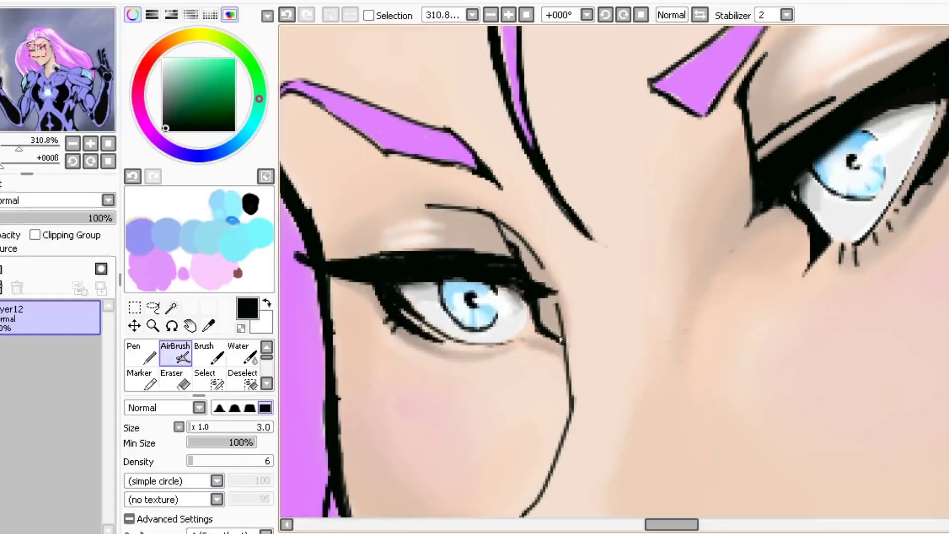
# - Clean up both sides of the far cheek's outline with sampled skin tone and hair purple, airbrushing at size 3 and density 100
pyautogui.scroll(-5, 654, 478)
pyautogui.scroll(3, 472, 177)
pyautogui.click(269, 461)
pyautogui.keyDown('alt'); pyautogui.click(505, 179); pyautogui.keyUp('alt')
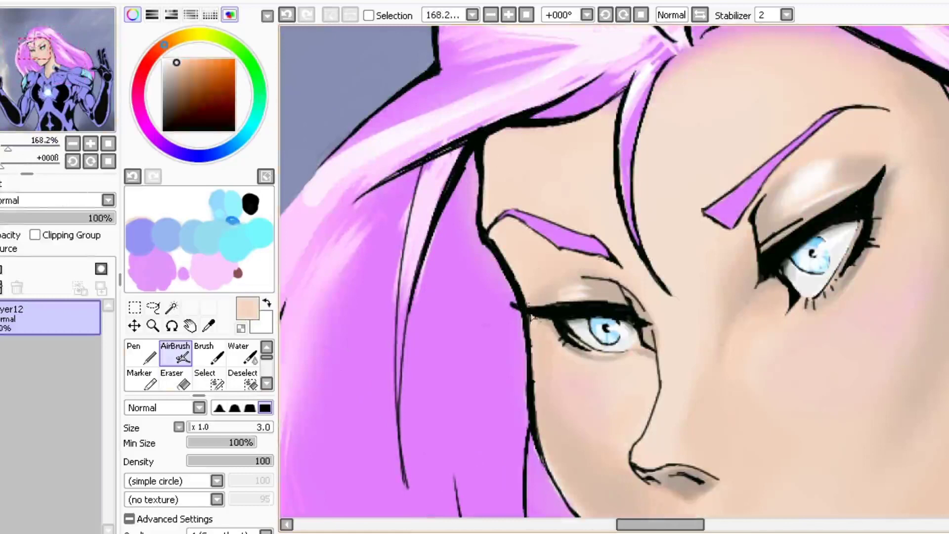
pyautogui.keyDown('alt'); pyautogui.click(534, 385); pyautogui.keyUp('alt')
pyautogui.keyDown('alt'); pyautogui.click(527, 375); pyautogui.keyUp('alt')
pyautogui.keyDown('alt'); pyautogui.click(533, 344); pyautogui.keyUp('alt')
pyautogui.scroll(-4, 558, 482)
pyautogui.keyDown('alt'); pyautogui.click(591, 372); pyautogui.keyUp('alt')
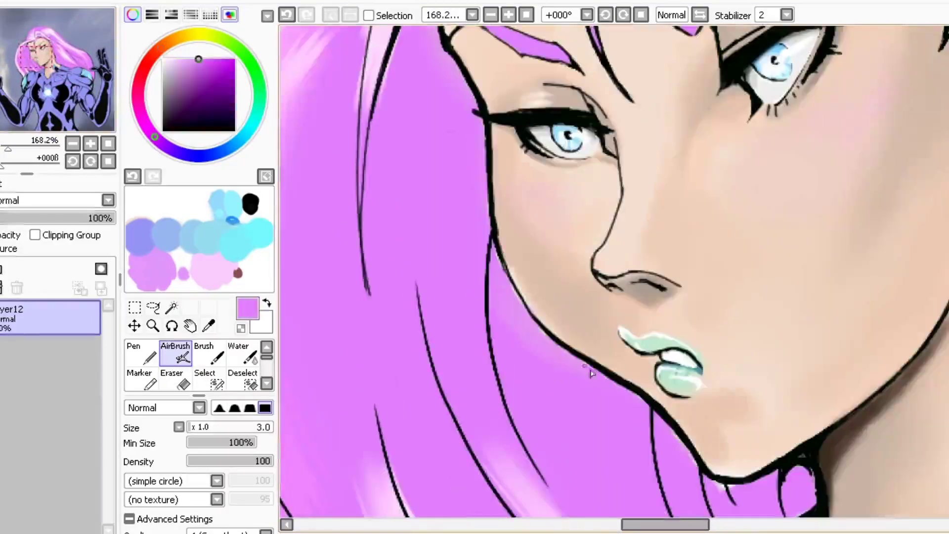
# - Paint the hair tucked beneath the chin a deeper purple, using the airbrush at size 5 and density 100
pyautogui.scroll(-2, 590, 372)
pyautogui.scroll(1, 591, 372)
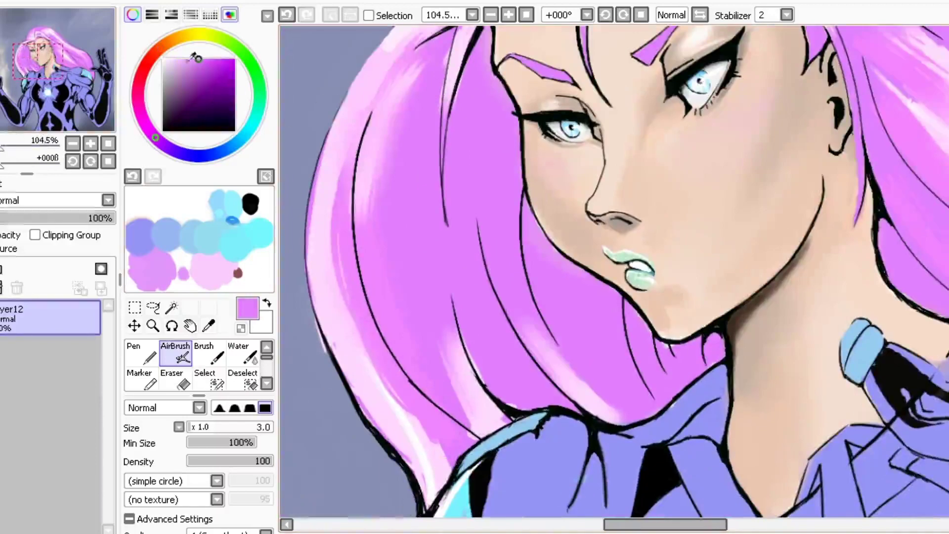
pyautogui.moveTo(195, 58); pyautogui.dragTo(213, 64)
pyautogui.moveTo(244, 272); pyautogui.dragTo(260, 261)
pyautogui.click(213, 428)
pyautogui.click(715, 354)
pyautogui.moveTo(715, 355); pyautogui.dragTo(685, 361)
pyautogui.scroll(6, 678, 379)
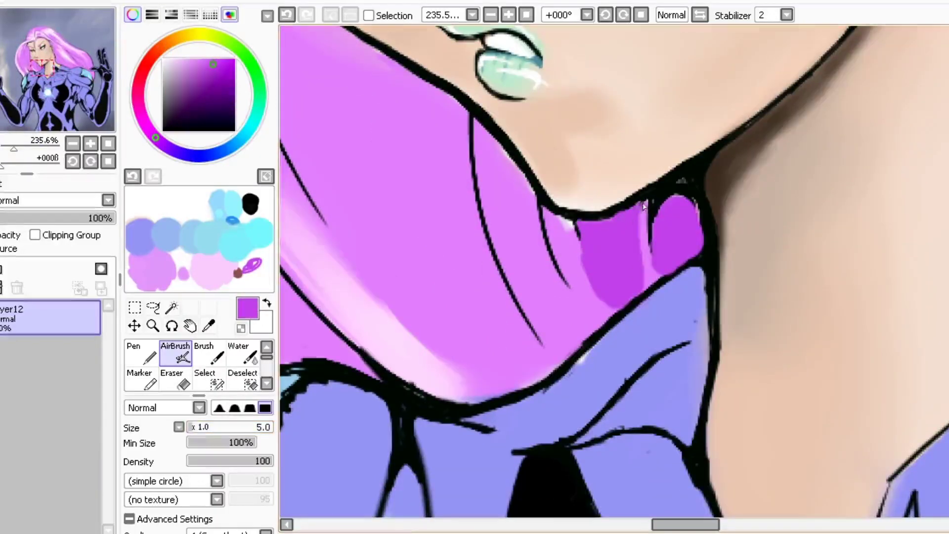
pyautogui.moveTo(560, 220)
pyautogui.mouseDown()
pyautogui.moveTo(600, 317)
pyautogui.moveTo(641, 252)
pyautogui.mouseUp()
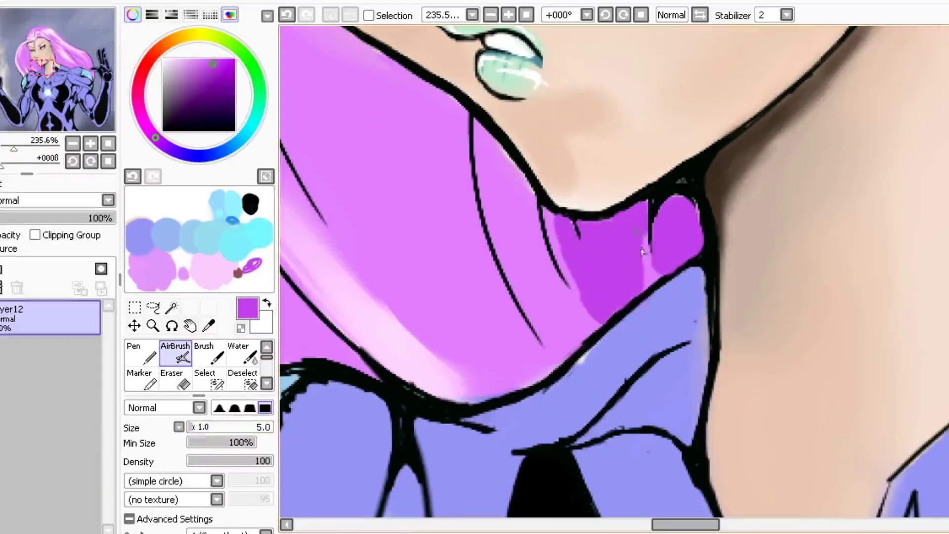
# - Add a deep purple shadow to the hair along the near side of the neck with the airbrush at size 9
pyautogui.scroll(-5, 661, 267)
pyautogui.scroll(6, 508, 276)
pyautogui.press(']')
pyautogui.press(']')
pyautogui.press(']')
pyautogui.press(']')
pyautogui.moveTo(561, 200)
pyautogui.mouseDown()
pyautogui.moveTo(557, 230)
pyautogui.moveTo(572, 236)
pyautogui.moveTo(599, 377)
pyautogui.moveTo(692, 435)
pyautogui.mouseUp()
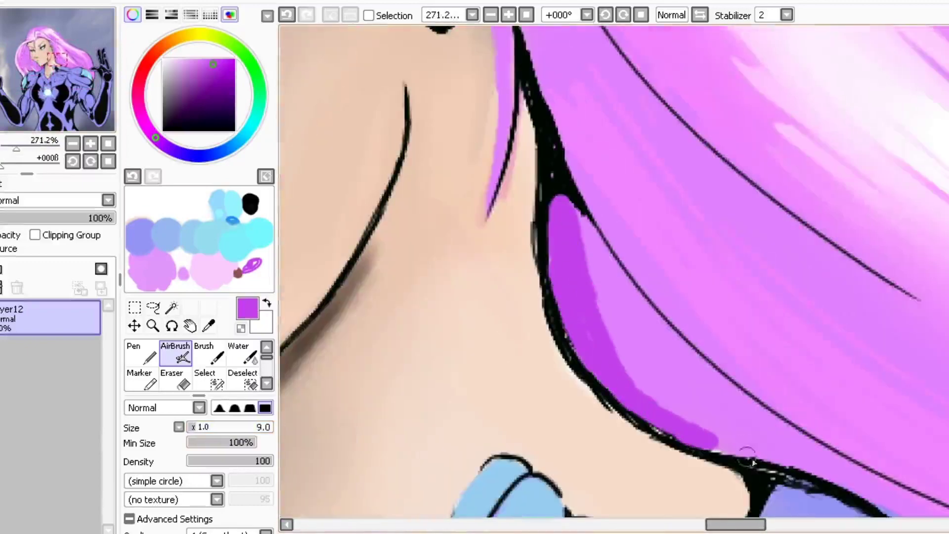
pyautogui.scroll(-3, 803, 478)
pyautogui.moveTo(643, 396); pyautogui.dragTo(736, 376)
# - Sample the neck's skin tone and blend the shading below the jaw with Blur at size 35 and density 69
pyautogui.keyDown('alt'); pyautogui.click(736, 376); pyautogui.keyUp('alt')
pyautogui.keyDown('alt'); pyautogui.click(663, 318); pyautogui.keyUp('alt')
pyautogui.press('[')
pyautogui.press('[')
pyautogui.press('[')
pyautogui.press('[')
pyautogui.press('[')
pyautogui.press('[')
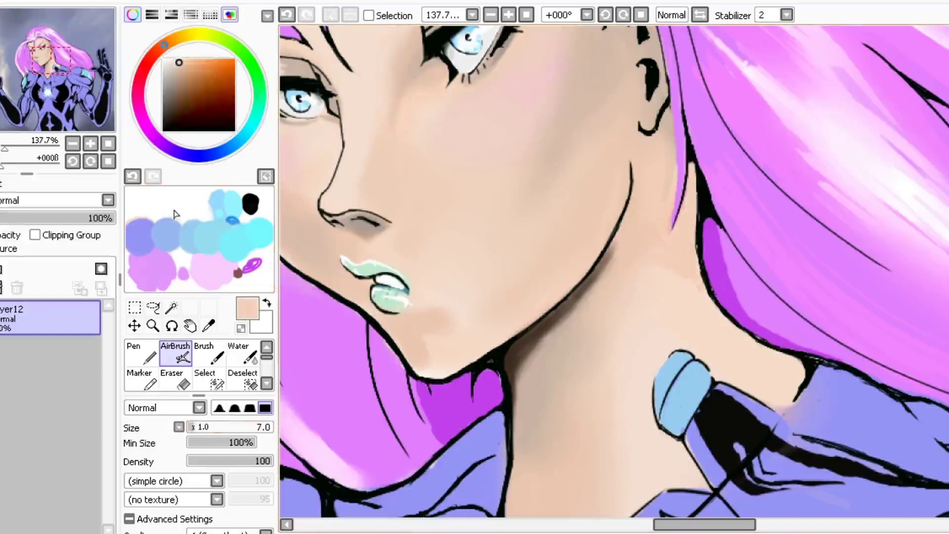
pyautogui.scroll(-2, 324, 316)
pyautogui.press('b')
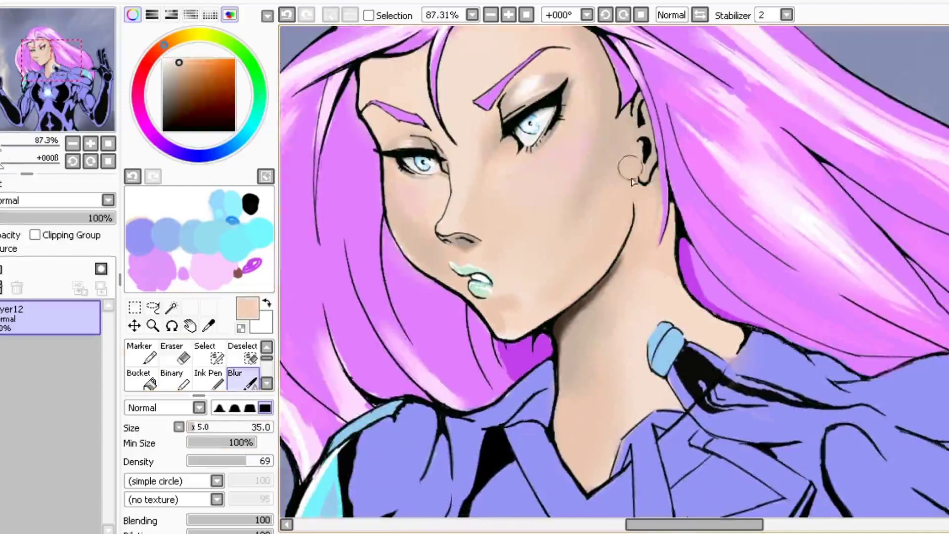
pyautogui.scroll(-2, 629, 168)
pyautogui.moveTo(596, 362); pyautogui.dragTo(580, 325)
# - Shade the hair strands above the shoulder with the deep purple, using Blur at size 16 and density 10
pyautogui.keyDown('alt'); pyautogui.click(252, 265); pyautogui.keyUp('alt')
pyautogui.press('[')
pyautogui.press('[')
pyautogui.press('[')
pyautogui.scroll(2, 109, 59)
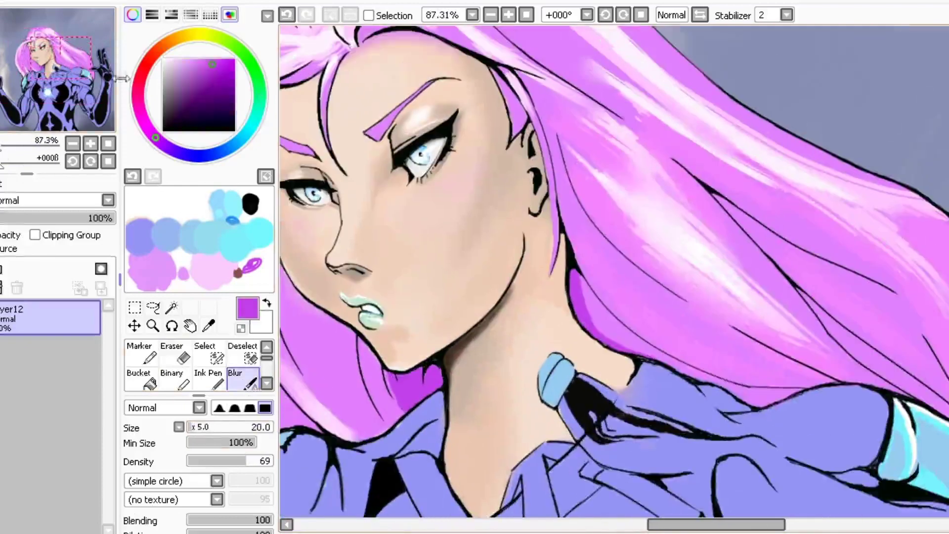
pyautogui.click(192, 461)
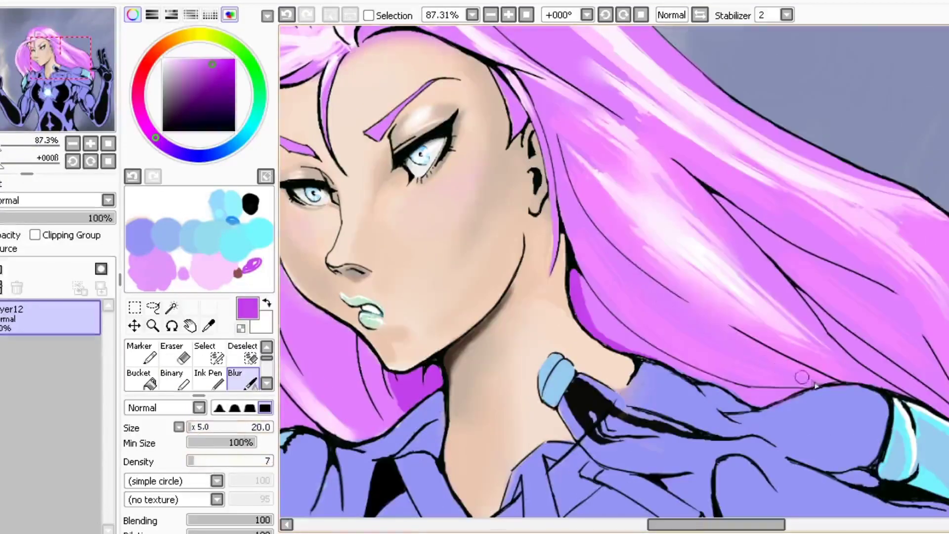
pyautogui.click(192, 461)
pyautogui.press('[')
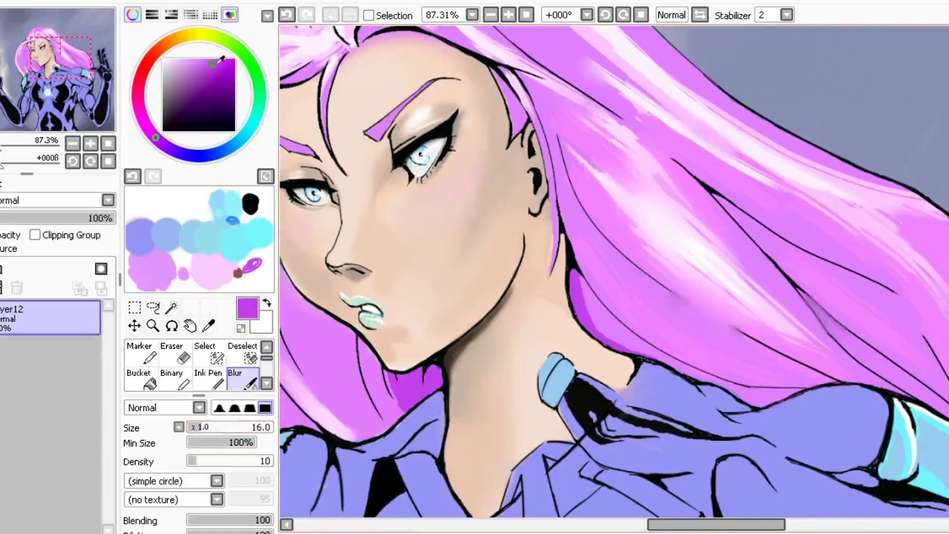
# - Darken the gaps between the strands with a darker purple, then shade the hair's outer edge by the raised hand with the airbrush at density 9
pyautogui.click(219, 73)
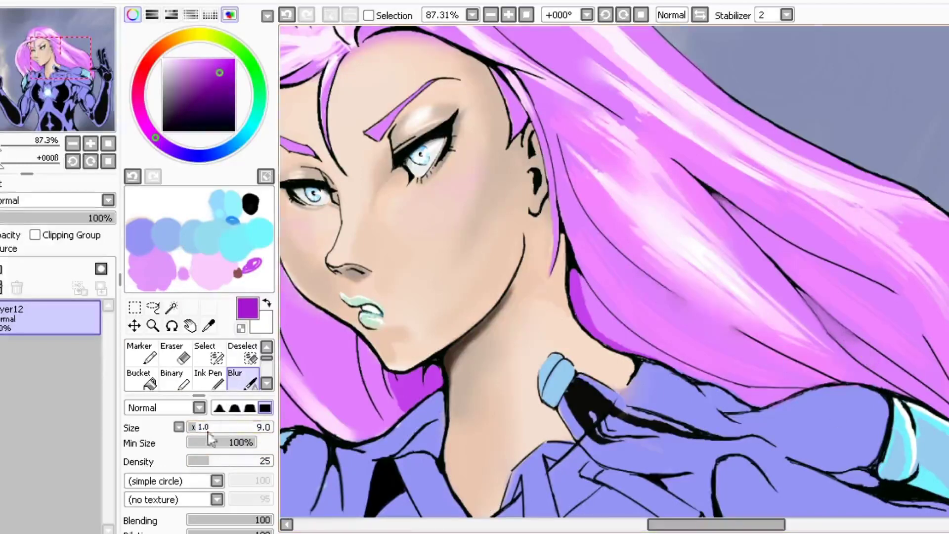
pyautogui.click(224, 87)
pyautogui.press('v')
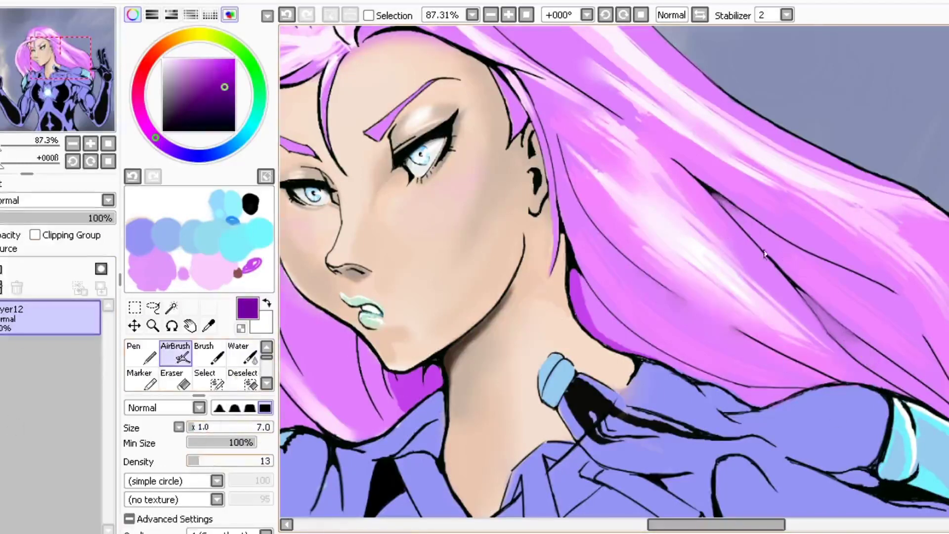
pyautogui.keyDown('alt'); pyautogui.click(764, 254); pyautogui.keyUp('alt')
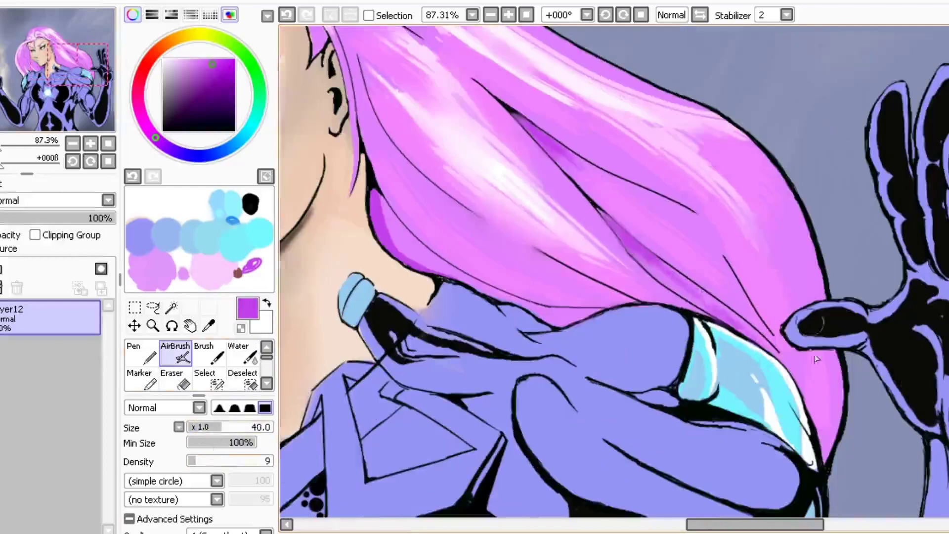
pyautogui.moveTo(826, 459)
pyautogui.mouseDown()
pyautogui.moveTo(830, 368)
pyautogui.moveTo(790, 214)
pyautogui.mouseUp()
# - Airbrush purple shadow onto the hair along the far side of the face at sizes 16 and 18, density 9
pyautogui.scroll(-5, 790, 214)
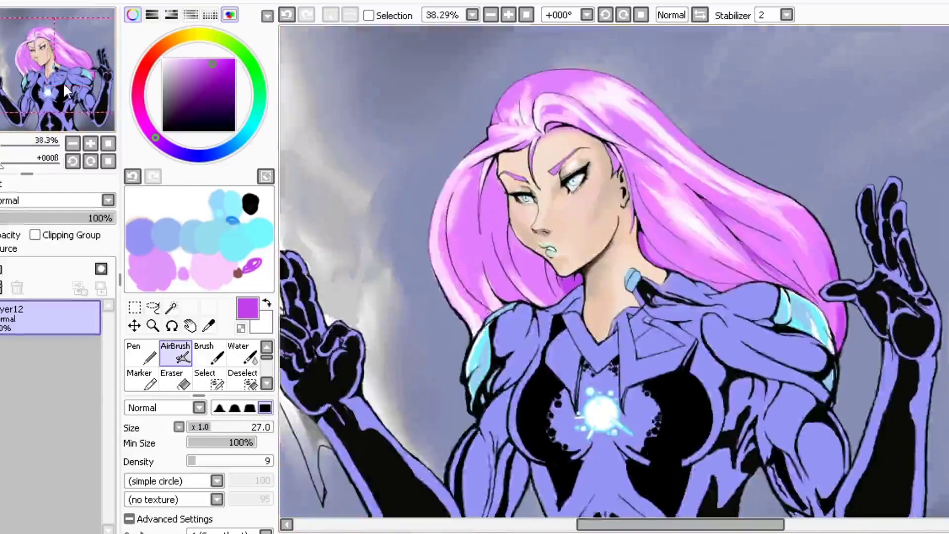
pyautogui.scroll(5, 518, 222)
pyautogui.moveTo(480, 228); pyautogui.dragTo(498, 232)
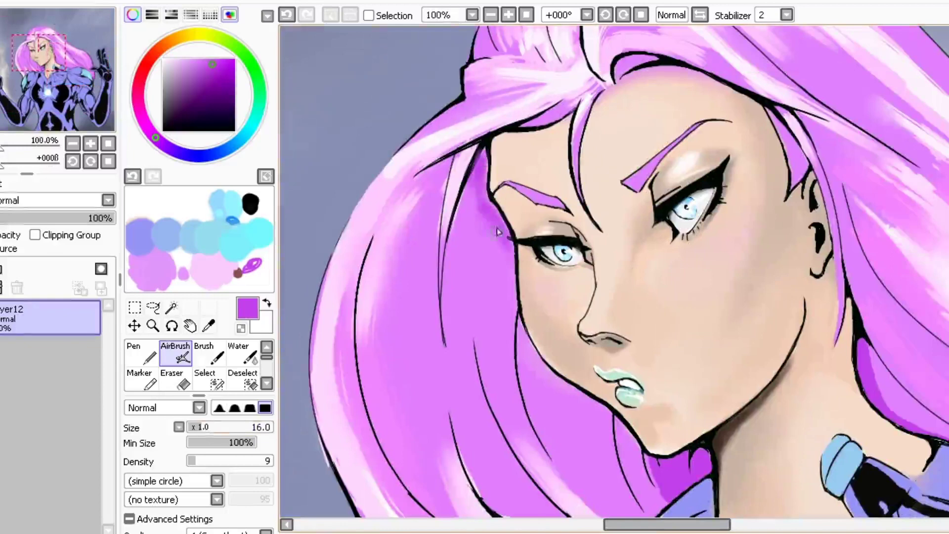
pyautogui.moveTo(507, 277)
pyautogui.mouseDown()
pyautogui.moveTo(514, 353)
pyautogui.moveTo(568, 489)
pyautogui.mouseUp()
pyautogui.press(']')
pyautogui.moveTo(585, 440); pyautogui.dragTo(539, 369)
# - Sample a pale skin tone and add a new layer above Layer12 for face highlights
pyautogui.keyDown('alt'); pyautogui.click(613, 277); pyautogui.keyUp('alt')
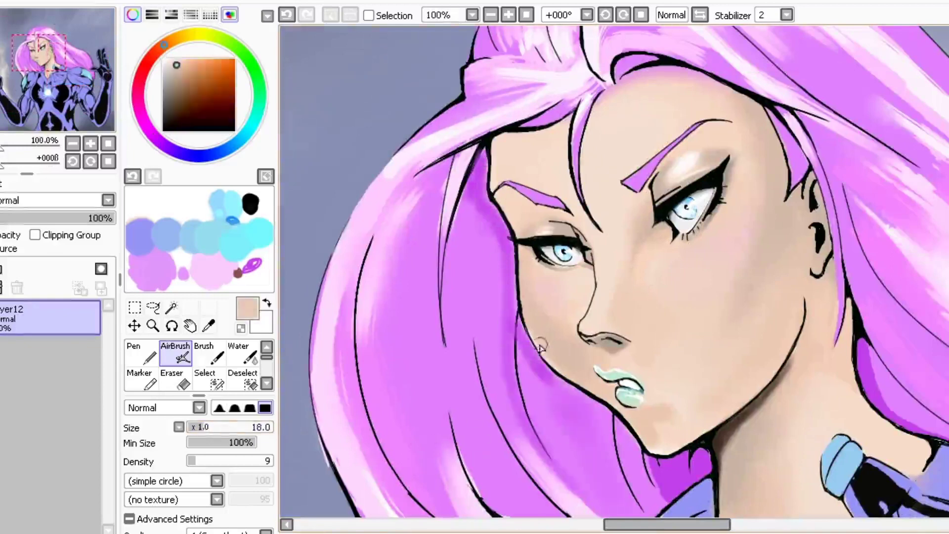
pyautogui.click(1, 269)
pyautogui.keyDown('alt'); pyautogui.click(608, 289); pyautogui.keyUp('alt')
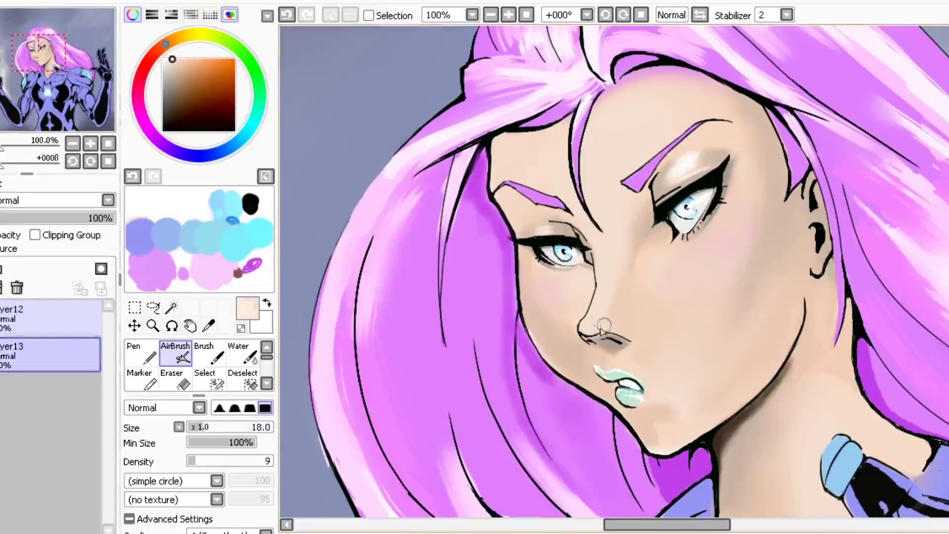
pyautogui.moveTo(39, 354); pyautogui.dragTo(55, 310)
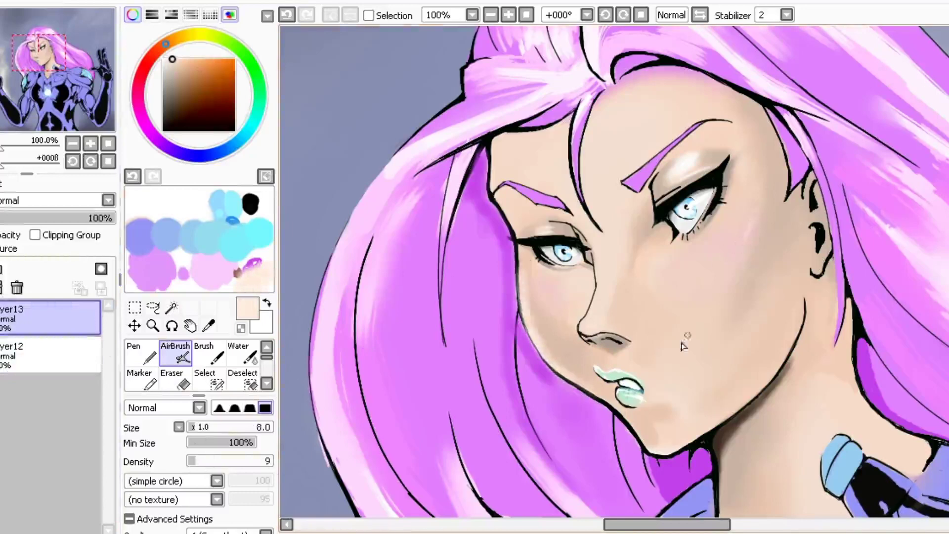
# - Highlight both cheeks with sampled pink and pale skin tones, using the airbrush at size 8 and density 9
pyautogui.keyDown('alt'); pyautogui.click(544, 271); pyautogui.keyUp('alt')
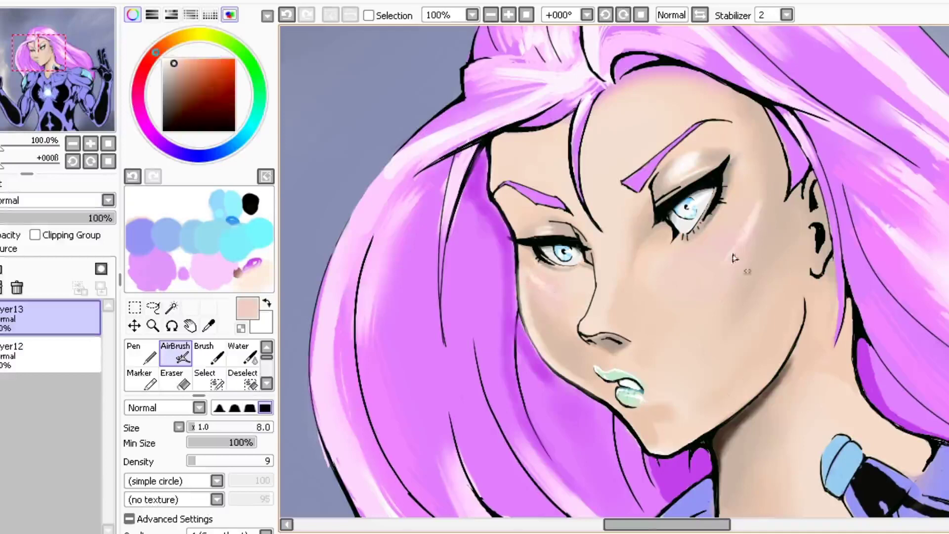
pyautogui.keyDown('alt'); pyautogui.click(546, 297); pyautogui.keyUp('alt')
pyautogui.keyDown('alt'); pyautogui.click(538, 285); pyautogui.keyUp('alt')
pyautogui.keyDown('alt'); pyautogui.click(745, 245); pyautogui.keyUp('alt')
pyautogui.keyDown('alt'); pyautogui.click(529, 331); pyautogui.keyUp('alt')
pyautogui.scroll(-4, 30, 101)
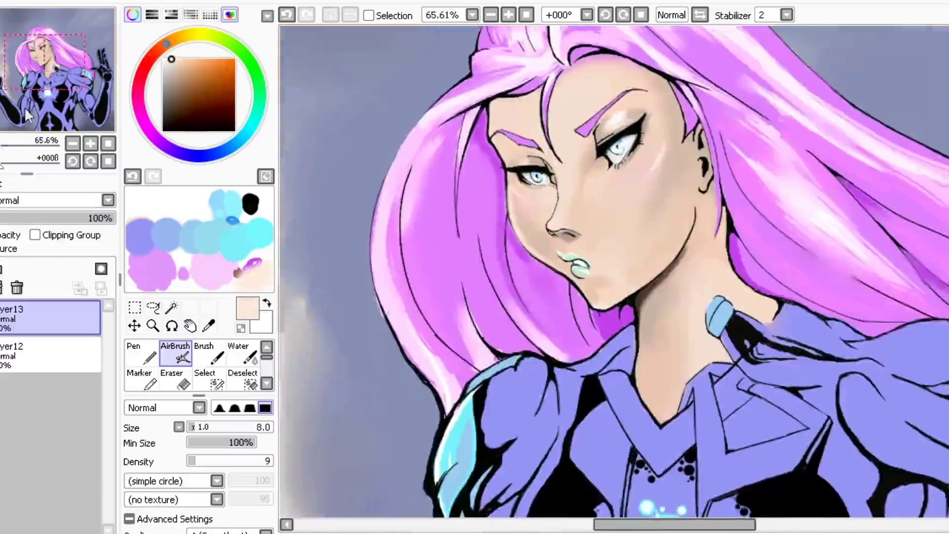
# - Adjust the hue and saturation of the artwork layer
pyautogui.scroll(2, 30, 102)
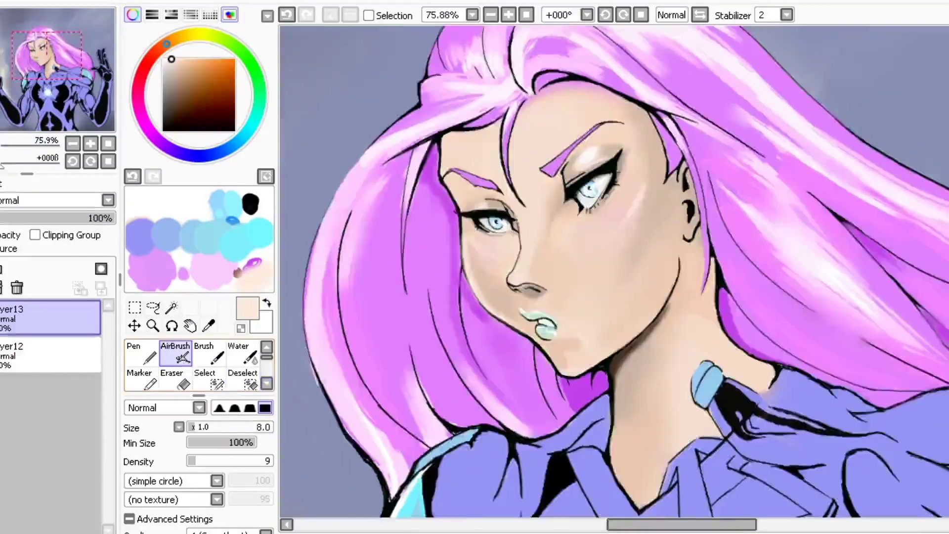
pyautogui.scroll(-2, 30, 101)
pyautogui.click(227, 1)
pyautogui.click(294, 14)
pyautogui.click(173, 235)
pyautogui.click(166, 264)
pyautogui.click(170, 286)
pyautogui.click(204, 319)
# - Lower the layer's contrast to -3 with the Brightness and Contrast filter
pyautogui.click(228, 1)
pyautogui.click(293, 24)
pyautogui.moveTo(185, 336); pyautogui.dragTo(184, 355)
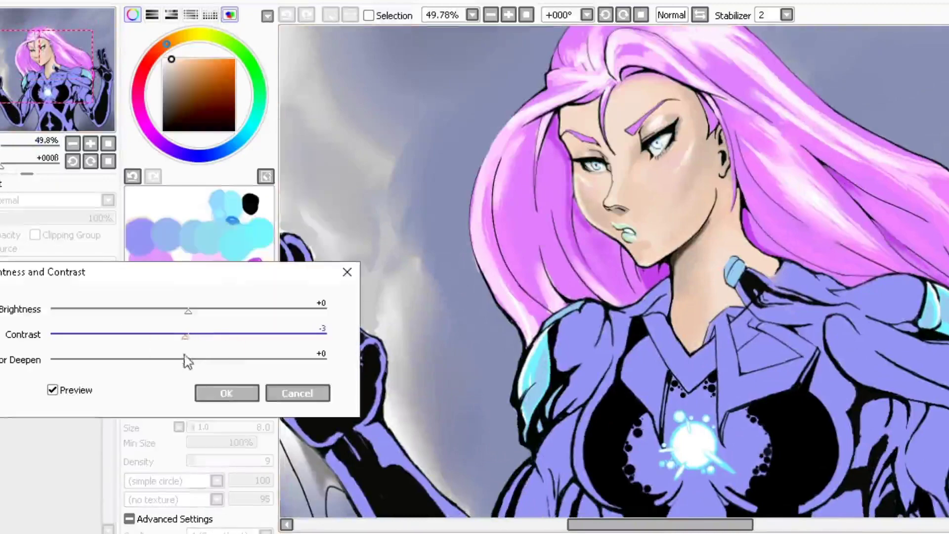
pyautogui.click(227, 393)
# - Apply Brightness and Contrast with brightness -28, contrast +5 and color deepen +3
pyautogui.click(30, 1)
pyautogui.moveTo(35, 144); pyautogui.dragTo(27, 145)
pyautogui.click(106, 1)
pyautogui.click(294, 25)
pyautogui.moveTo(191, 313); pyautogui.dragTo(192, 371)
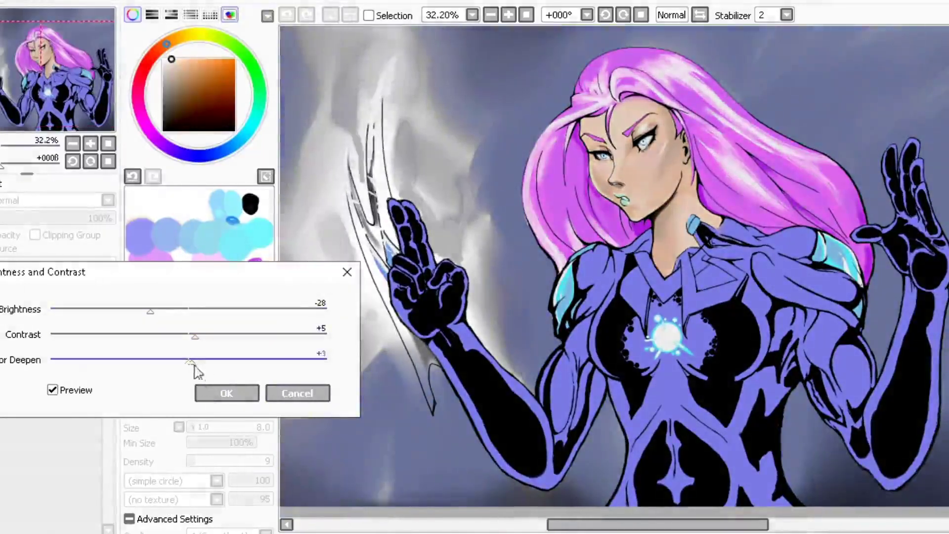
pyautogui.click(241, 393)
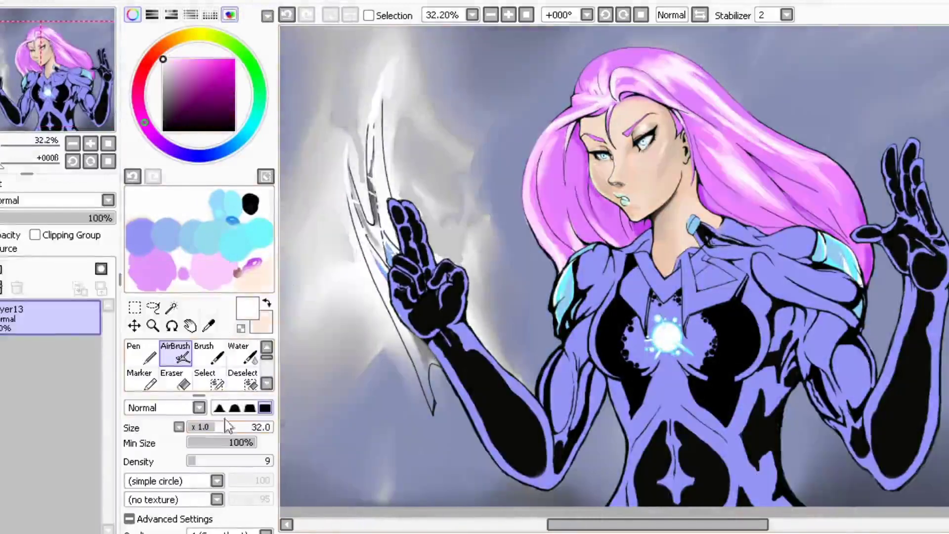
# - Airbrush a white glow over the chest light at size 225 and around both cyan shoulder pads at size 140
pyautogui.moveTo(580, 307); pyautogui.dragTo(524, 282)
pyautogui.moveTo(601, 354)
pyautogui.mouseDown()
pyautogui.moveTo(620, 314)
pyautogui.moveTo(614, 309)
pyautogui.mouseUp()
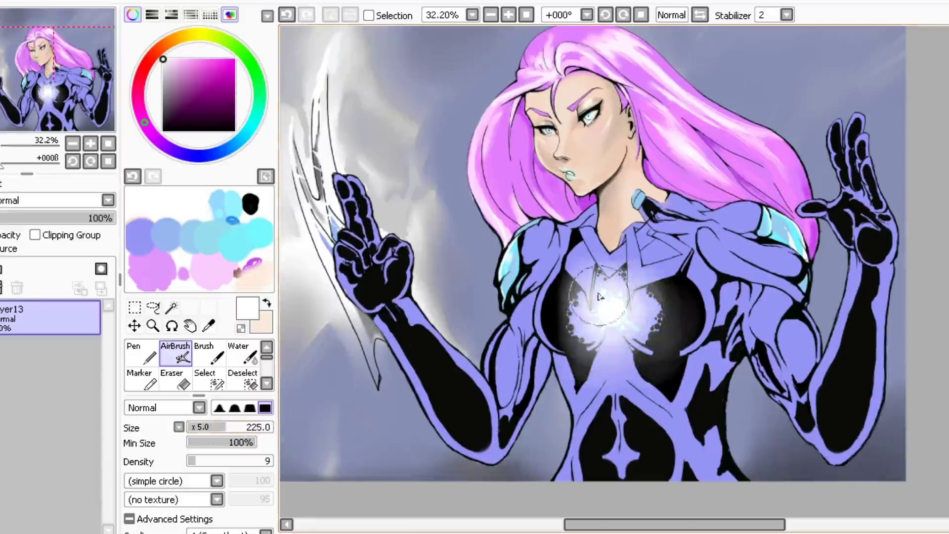
pyautogui.press('[')
pyautogui.press('[')
pyautogui.press('[')
pyautogui.moveTo(796, 227); pyautogui.dragTo(781, 249)
pyautogui.moveTo(495, 257)
pyautogui.mouseDown()
pyautogui.moveTo(497, 283)
pyautogui.moveTo(514, 257)
pyautogui.mouseUp()
# - Lower the layer's brightness and fine-tune its contrast and color deepen with the Brightness and Contrast filter
pyautogui.click(220, 1)
pyautogui.click(296, 26)
pyautogui.click(200, 334)
pyautogui.moveTo(202, 343); pyautogui.dragTo(180, 345)
pyautogui.moveTo(188, 312); pyautogui.dragTo(145, 312)
pyautogui.moveTo(177, 336); pyautogui.dragTo(189, 364)
pyautogui.moveTo(217, 337); pyautogui.dragTo(188, 336)
pyautogui.moveTo(144, 311)
pyautogui.mouseDown()
pyautogui.moveTo(177, 314)
pyautogui.moveTo(161, 312)
pyautogui.mouseUp()
pyautogui.click(49, 84)
pyautogui.click(227, 393)
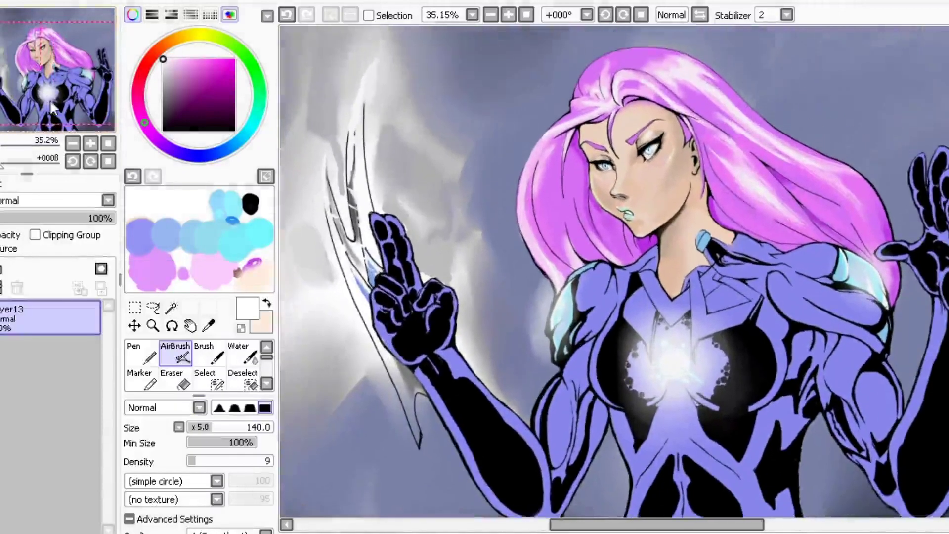
# - Darken the lower part of the picture and the upper background with black, using the airbrush at size 500 and density 5
pyautogui.click(167, 44)
pyautogui.scroll(-1, 612, 271)
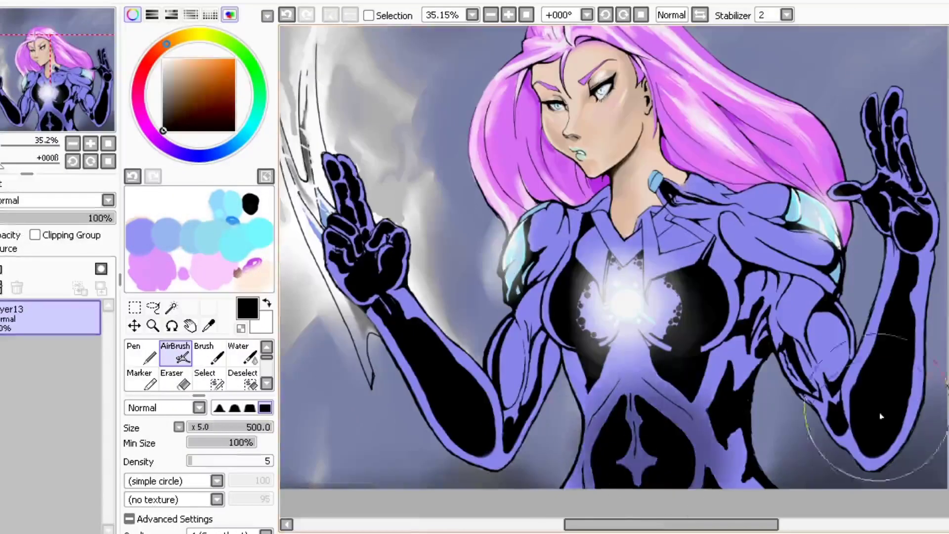
pyautogui.moveTo(456, 417)
pyautogui.mouseDown()
pyautogui.moveTo(483, 475)
pyautogui.moveTo(642, 489)
pyautogui.moveTo(860, 469)
pyautogui.mouseUp()
pyautogui.scroll(3, 473, 61)
pyautogui.click(474, 61)
pyautogui.scroll(-3, 898, 445)
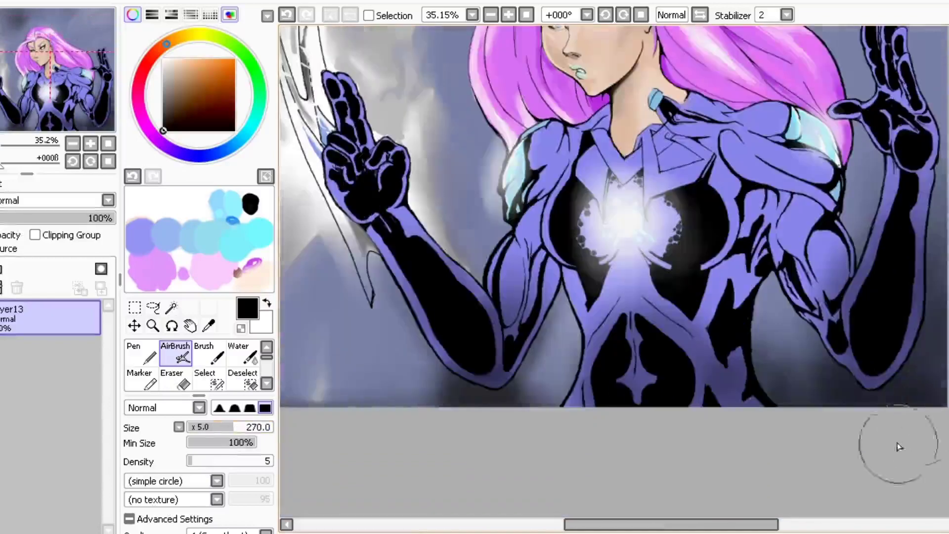
# - Smooth the background shading near the picture's edges with Blur at density 57, using sizes 250 and 500
pyautogui.press('b')
pyautogui.scroll(-2, 499, 199)
pyautogui.press('[')
pyautogui.press('[')
pyautogui.press('[')
pyautogui.press('[')
pyautogui.press('[')
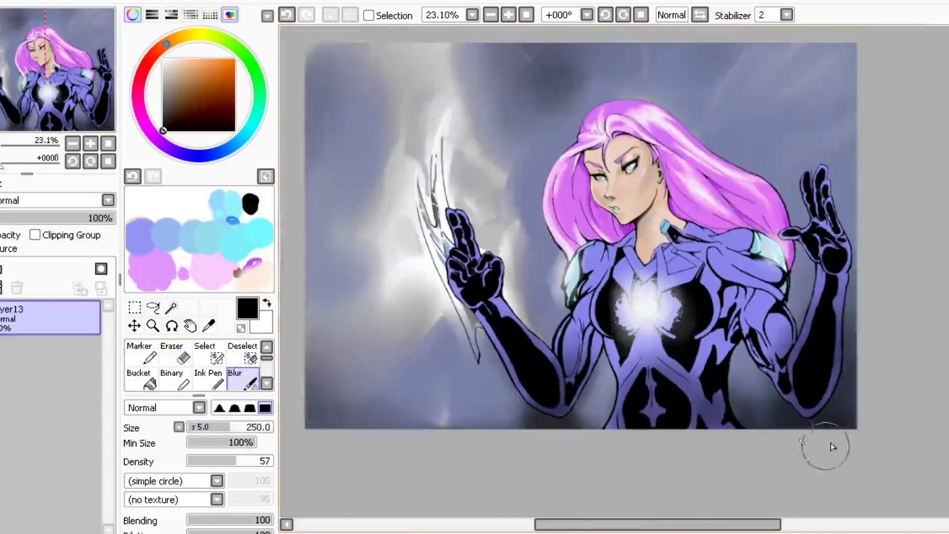
pyautogui.press(']')
pyautogui.press(']')
pyautogui.press(']')
pyautogui.press(']')
pyautogui.press(']')
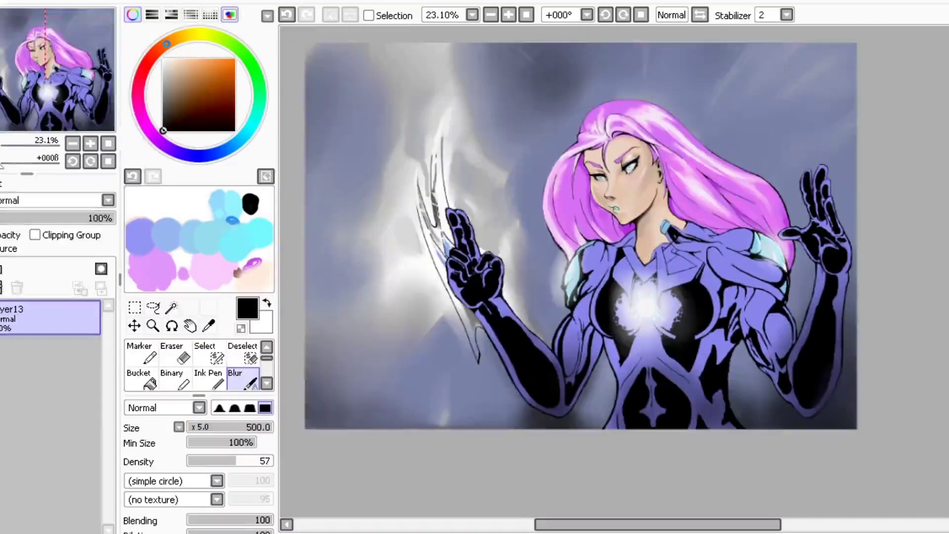
# - Soften the chest glow and the surrounding armour shading with Blur at sizes 500 and 240
pyautogui.scroll(2, 554, 269)
pyautogui.moveTo(724, 338); pyautogui.dragTo(687, 341)
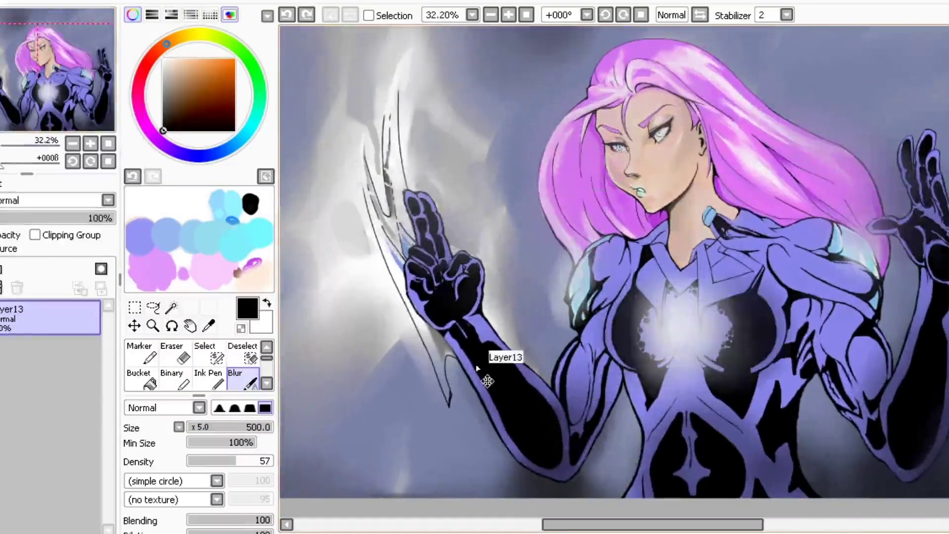
pyautogui.scroll(2, 488, 356)
pyautogui.scroll(-3, 570, 261)
pyautogui.press('[')
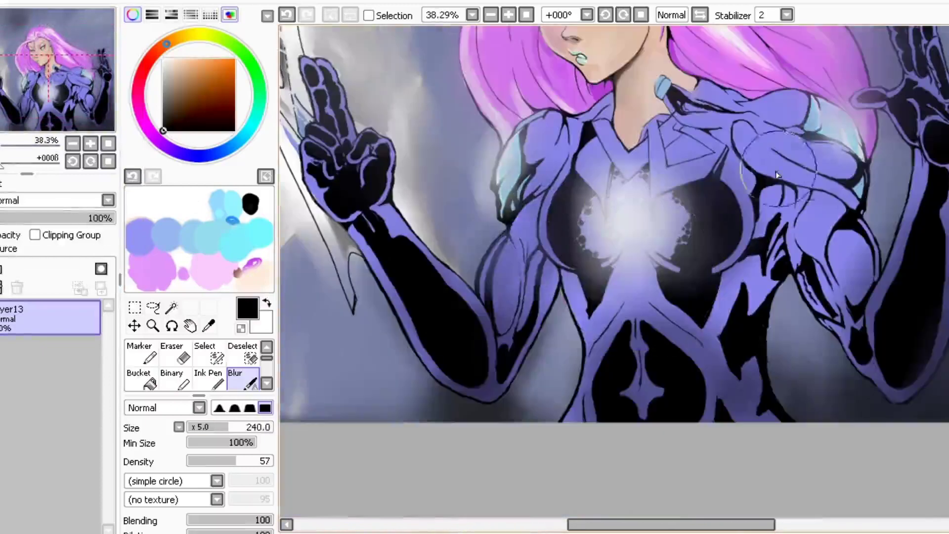
pyautogui.scroll(-2, 791, 247)
pyautogui.scroll(2, 721, 142)
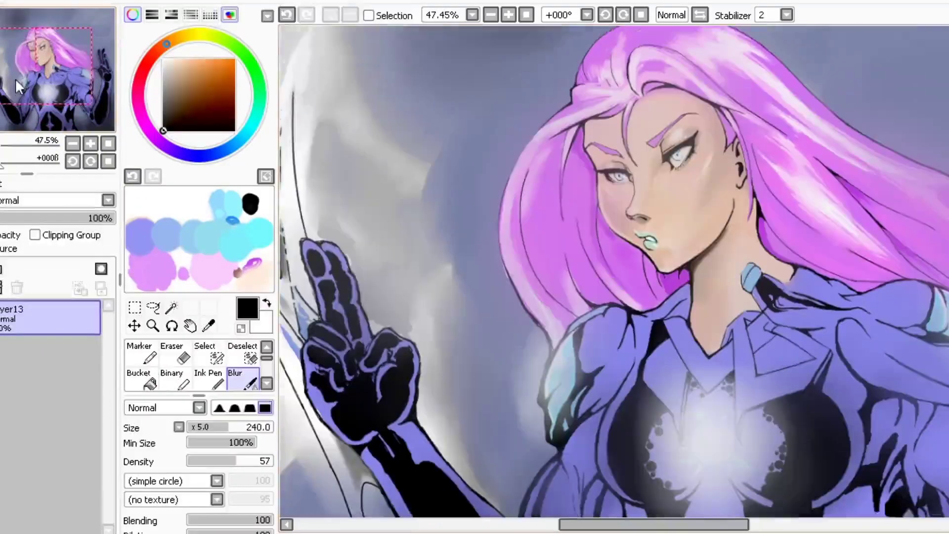
# - Raise the layer's contrast to +12 and check the result on the full figure and the face
pyautogui.hotkey('ctrl', 'b')
pyautogui.click(195, 334)
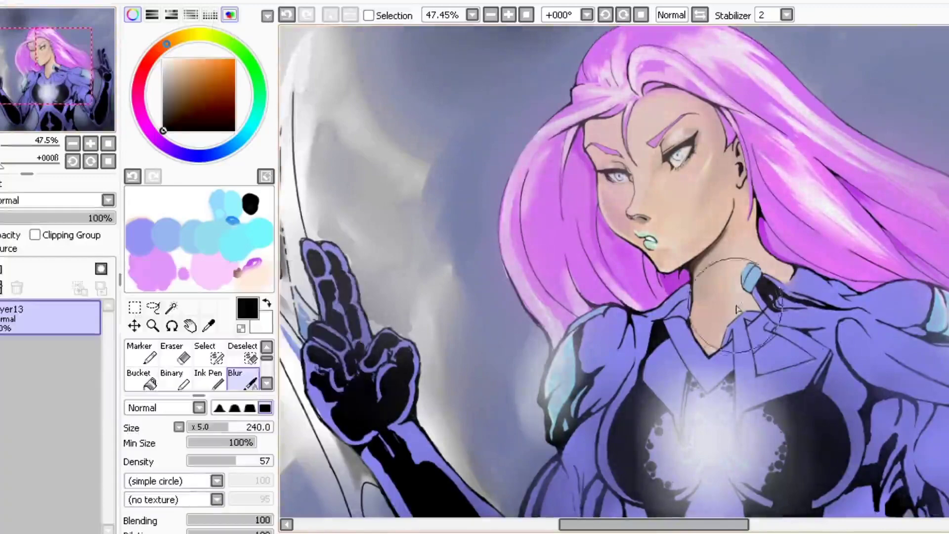
pyautogui.moveTo(198, 345); pyautogui.dragTo(210, 352)
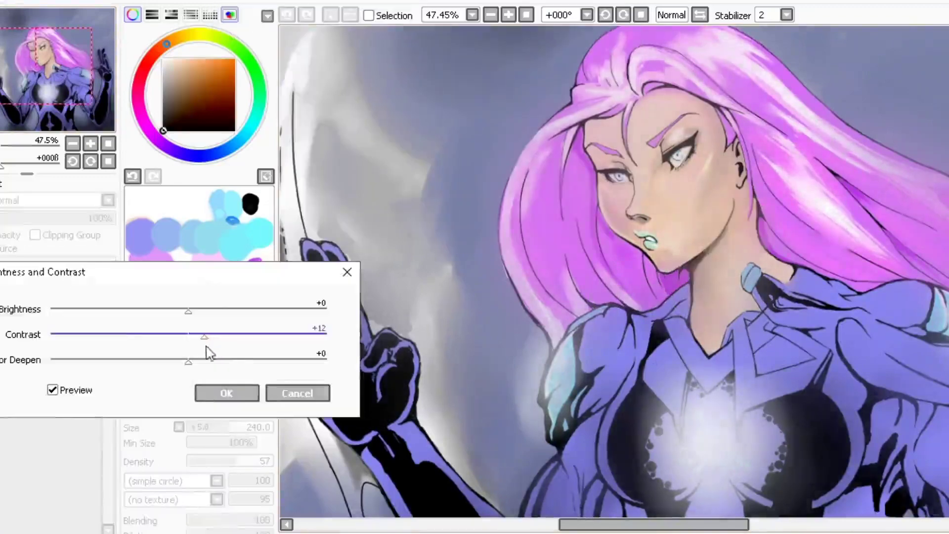
pyautogui.press('Return')
pyautogui.scroll(-2, 15, 79)
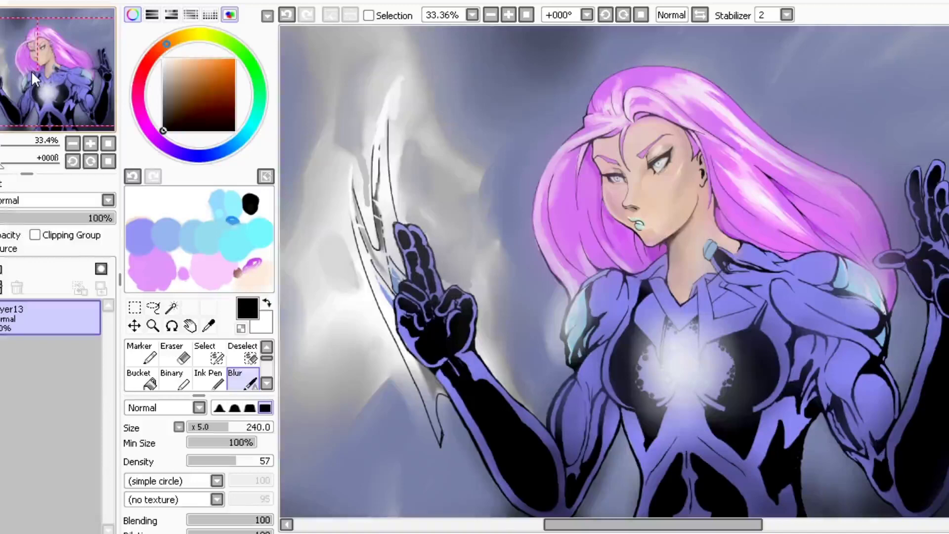
pyautogui.scroll(4, 31, 70)
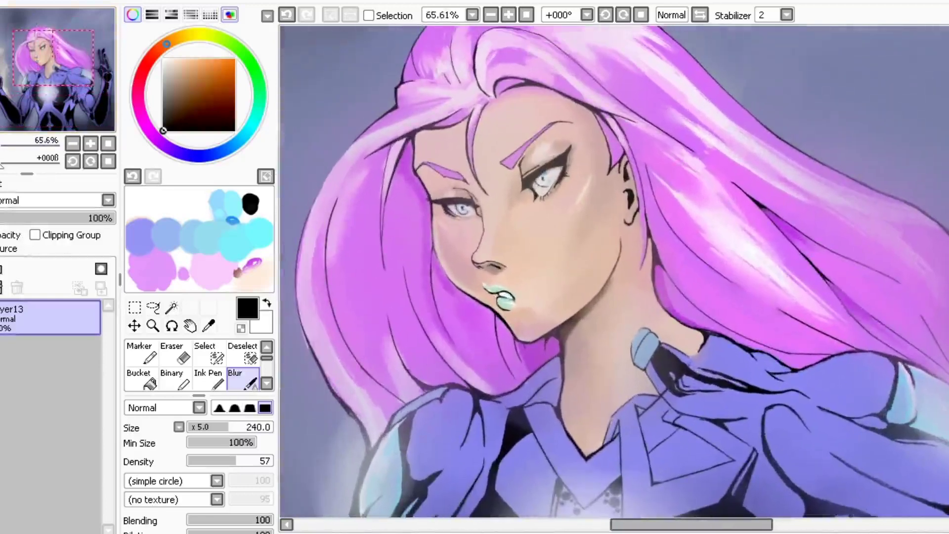